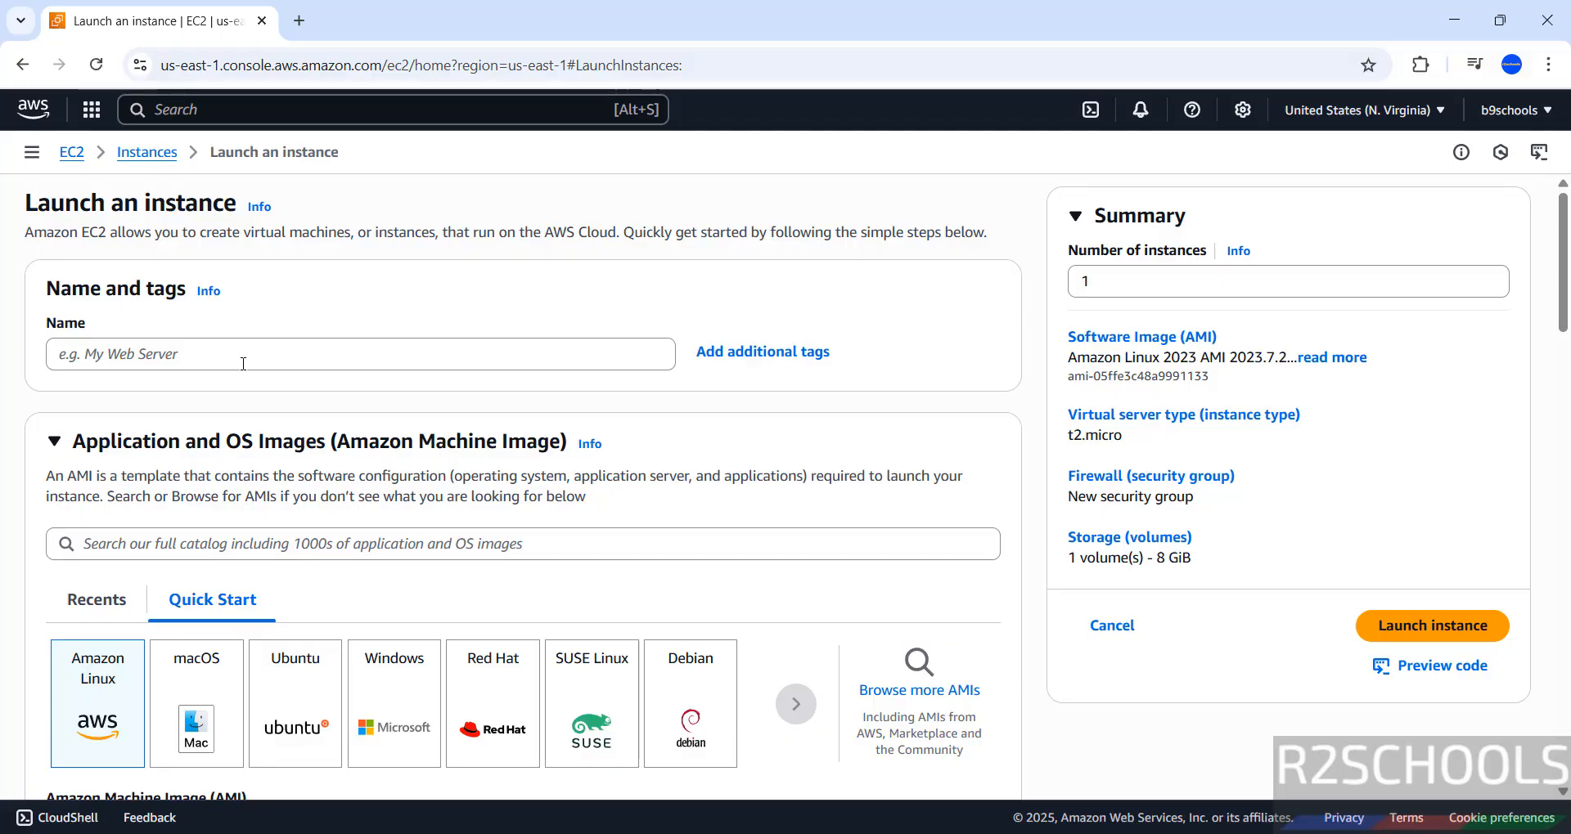
# Step: Name the new instance rhel10ec2
pyautogui.click(243, 361)
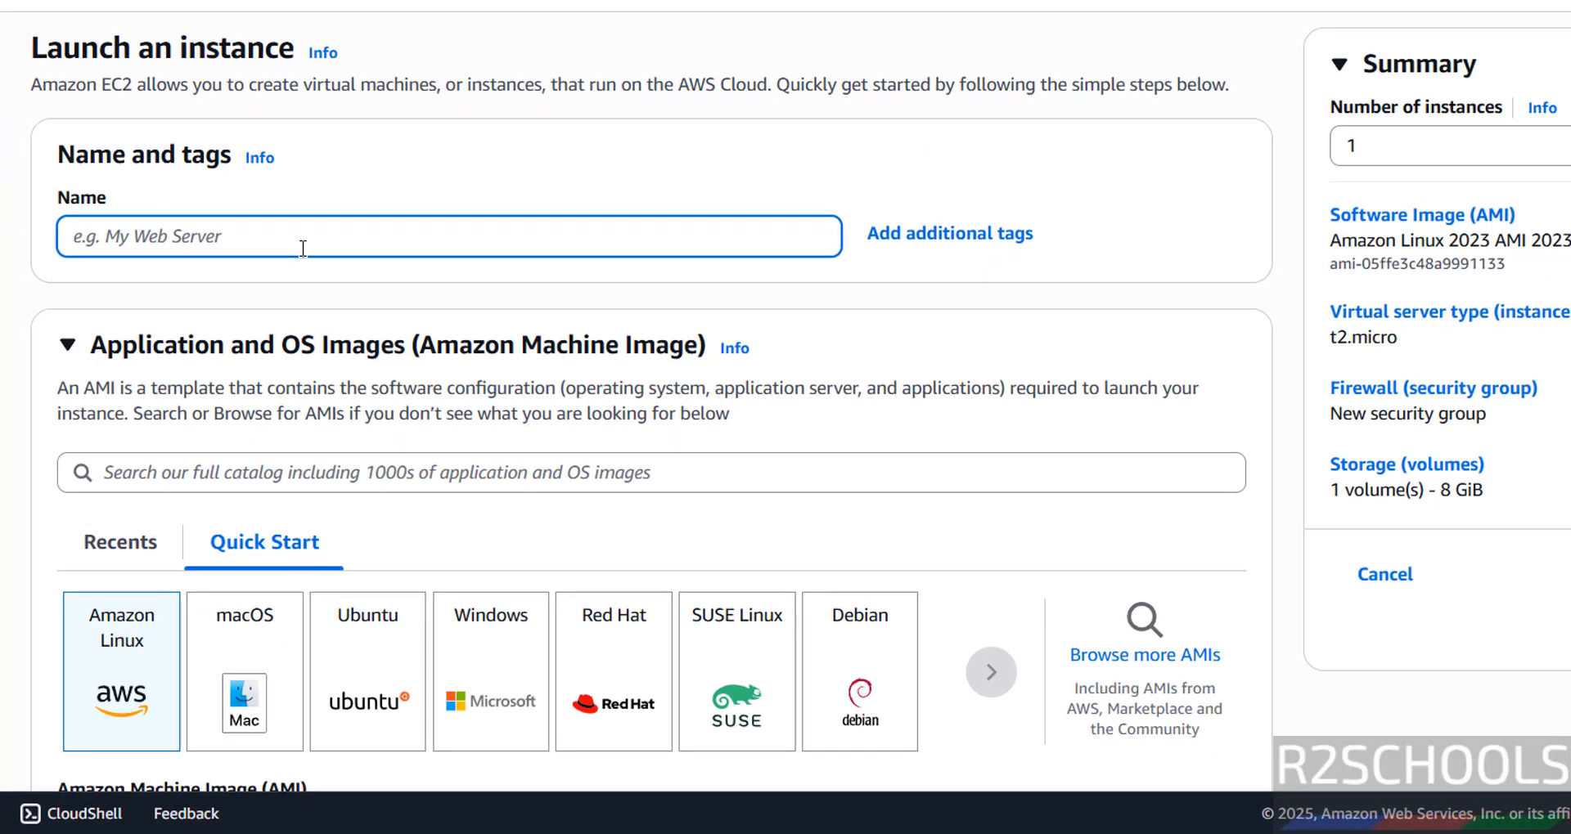
pyautogui.write('rhe')
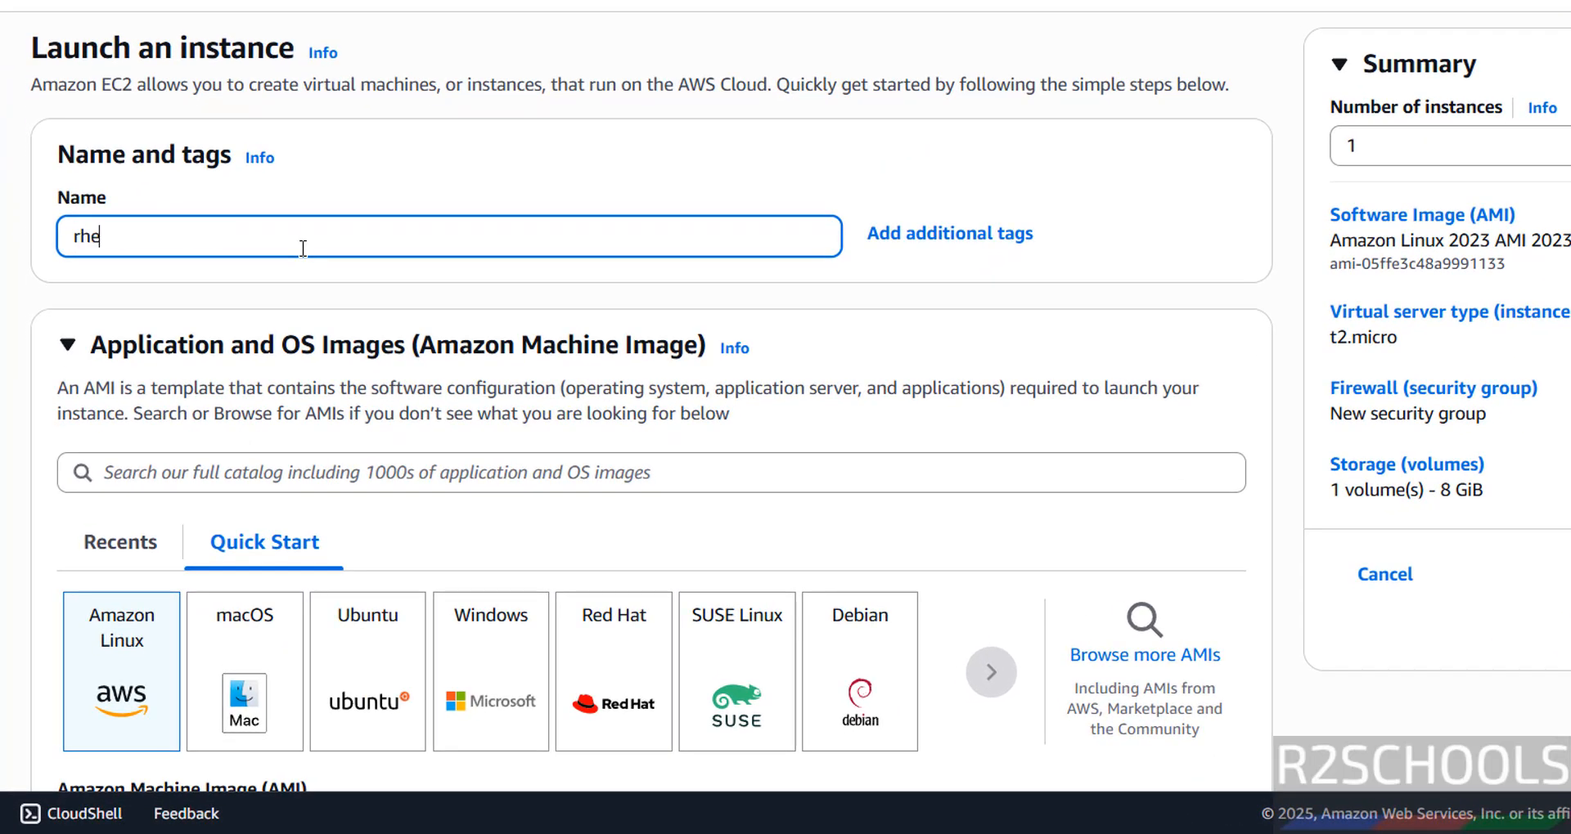
pyautogui.write('l10ec2')
pyautogui.moveTo(295, 246); pyautogui.dragTo(4, 270)
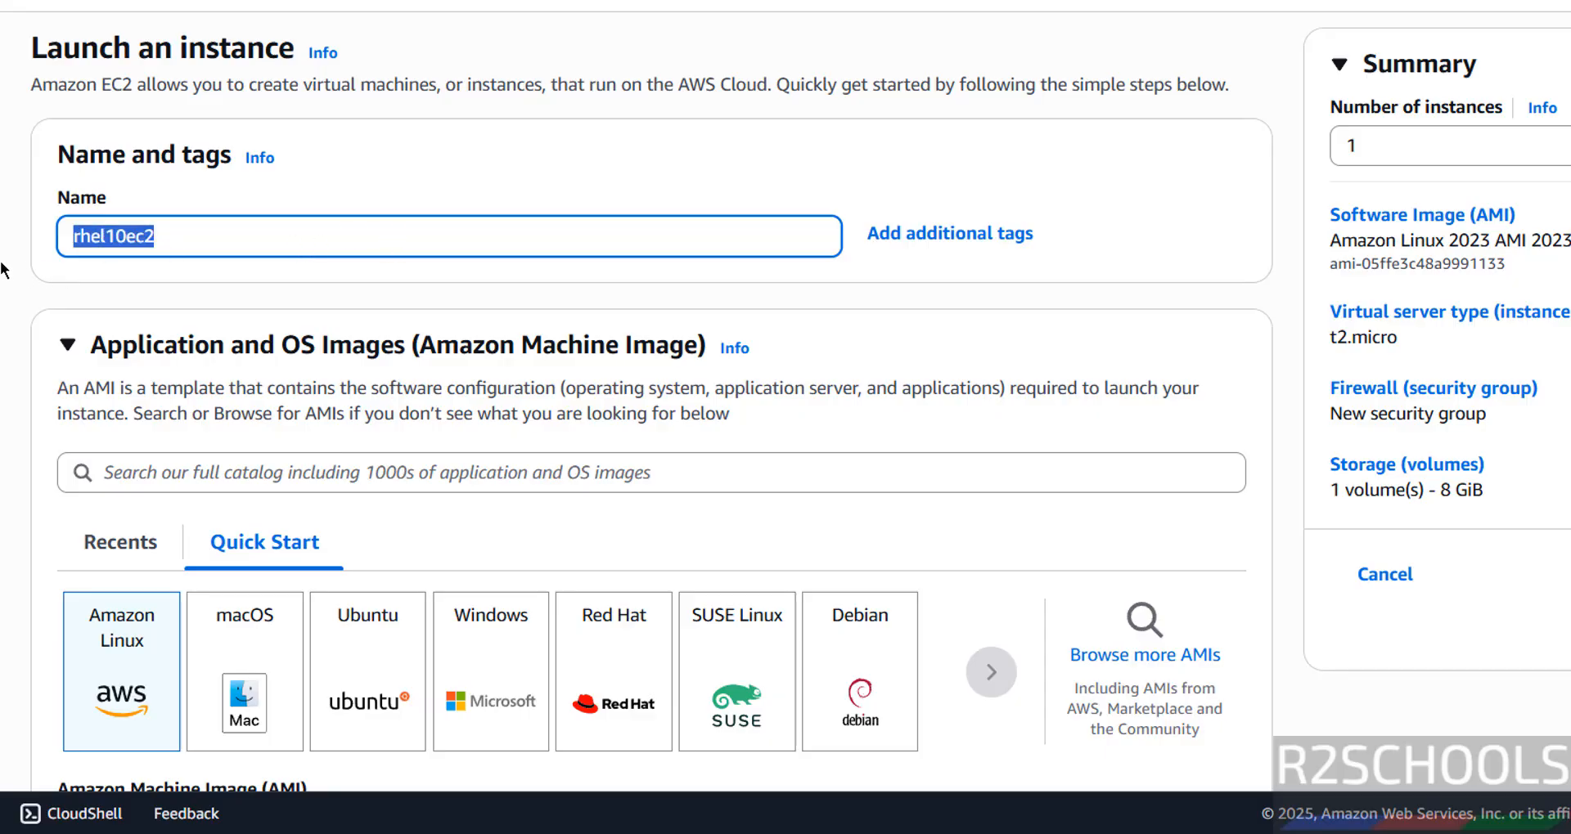
# Step: Choose Red Hat as the operating system with the Red Hat Enterprise Linux 10 (HVM), SSD Volume Type machine image
pyautogui.click(612, 659)
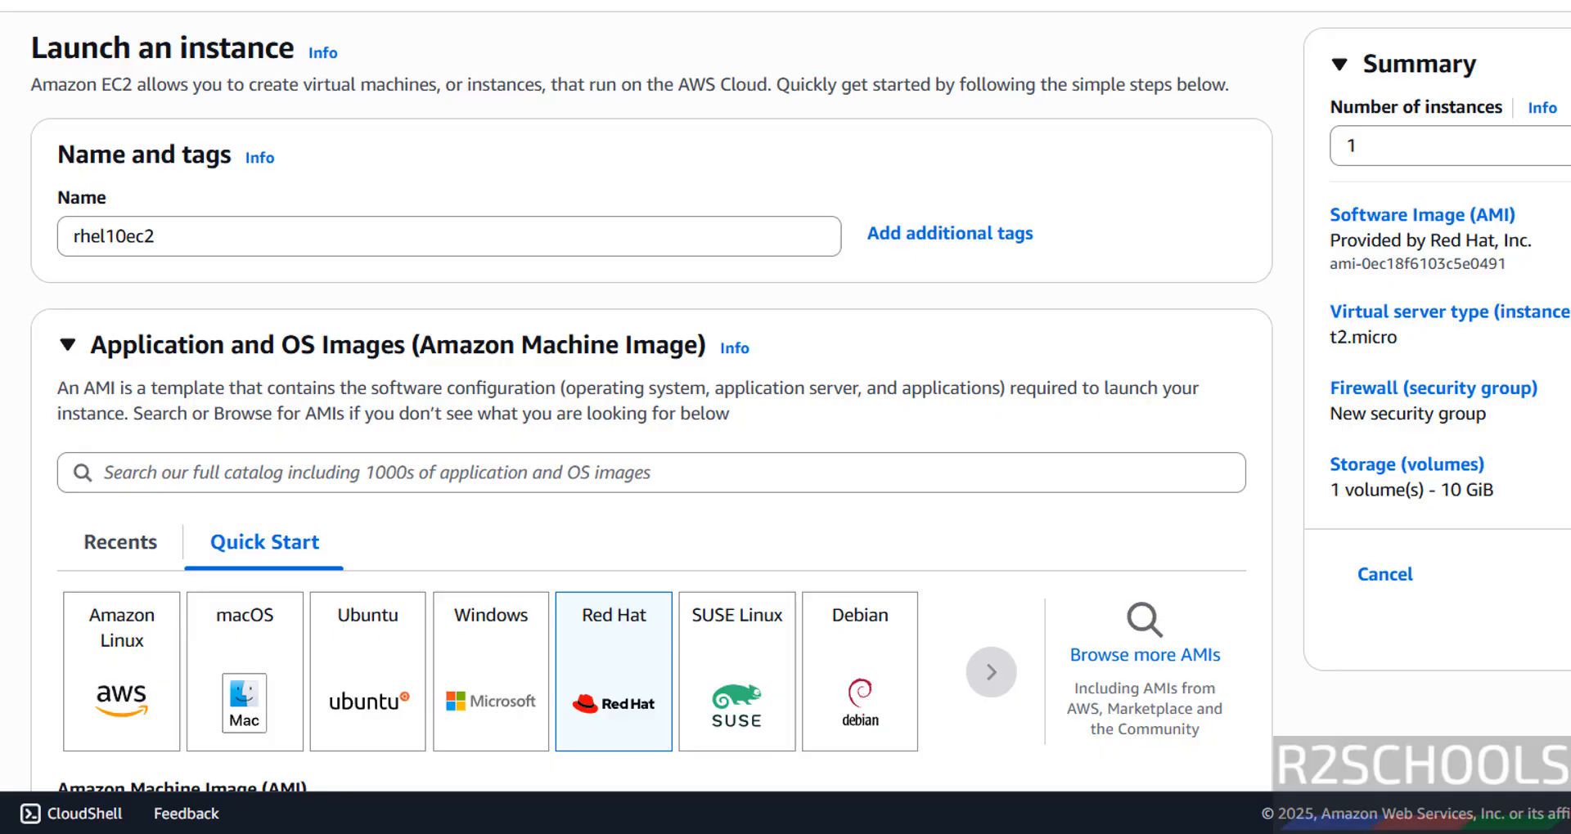
pyautogui.scroll(-5, 974, 287)
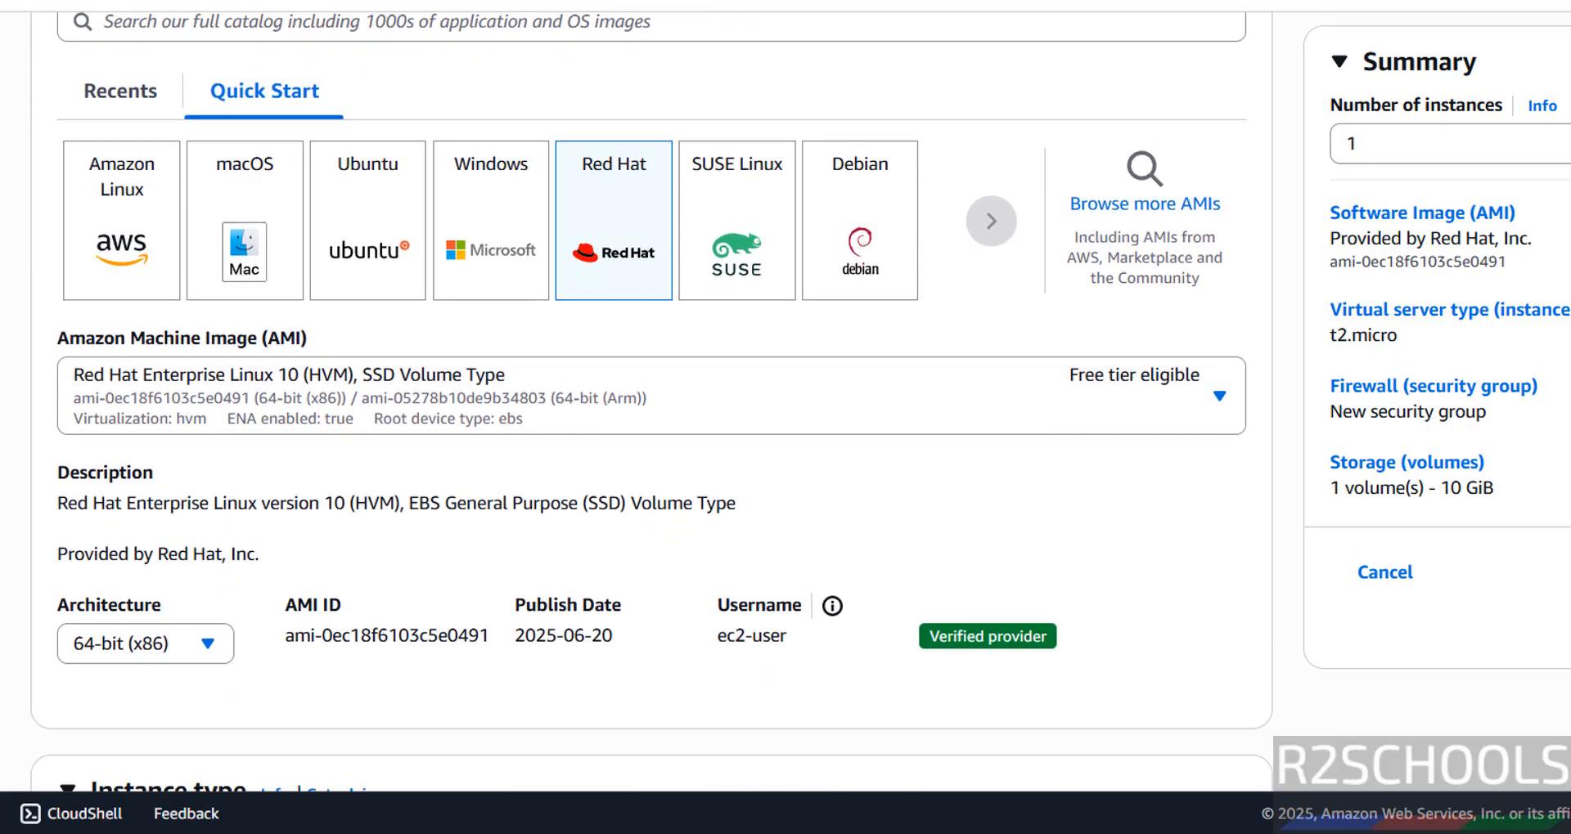
pyautogui.click(746, 365)
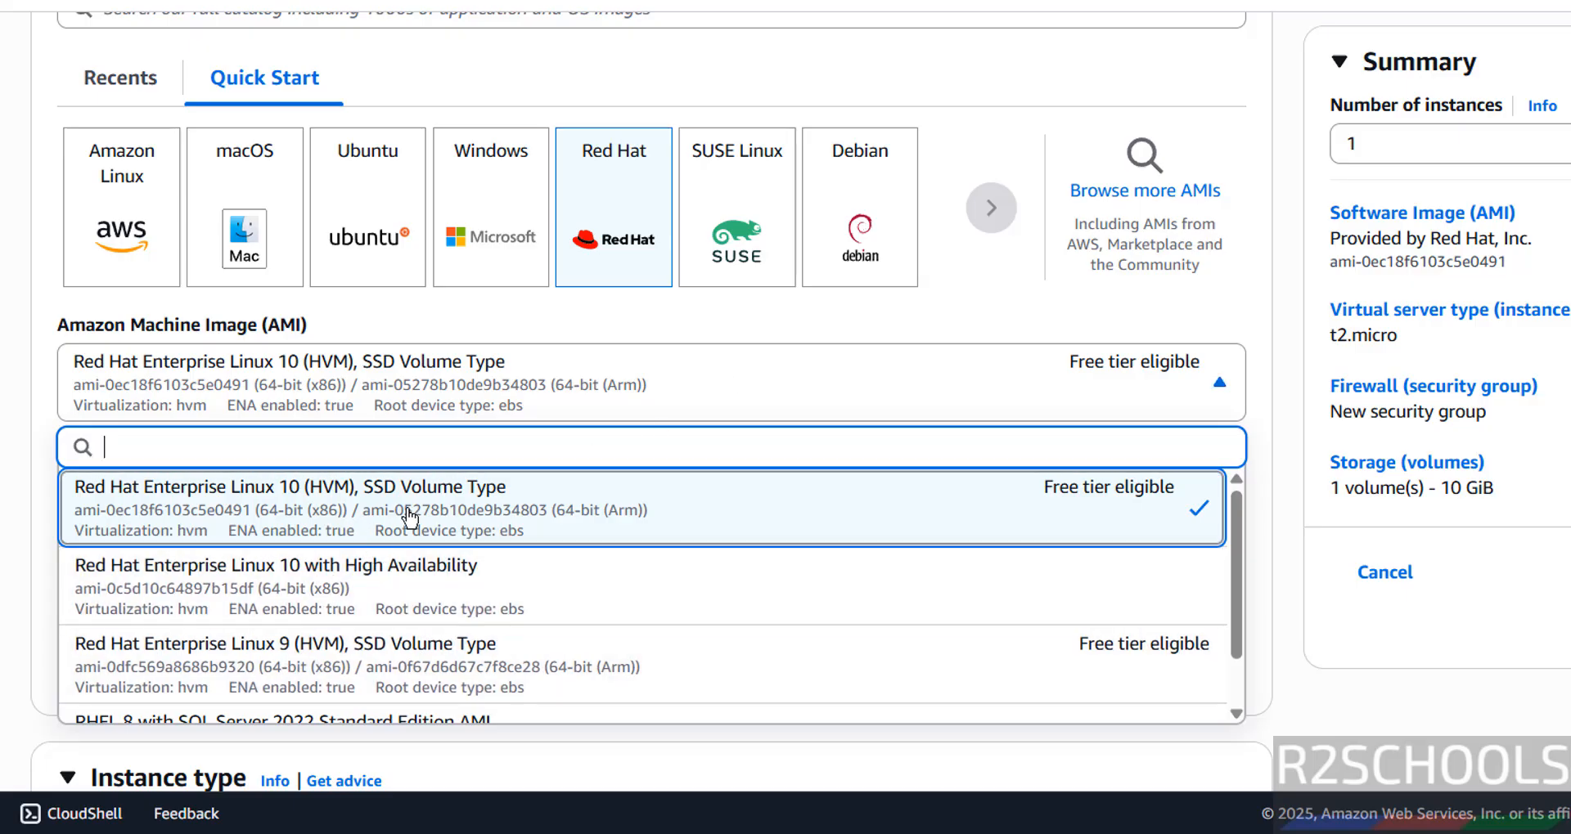
pyautogui.click(747, 541)
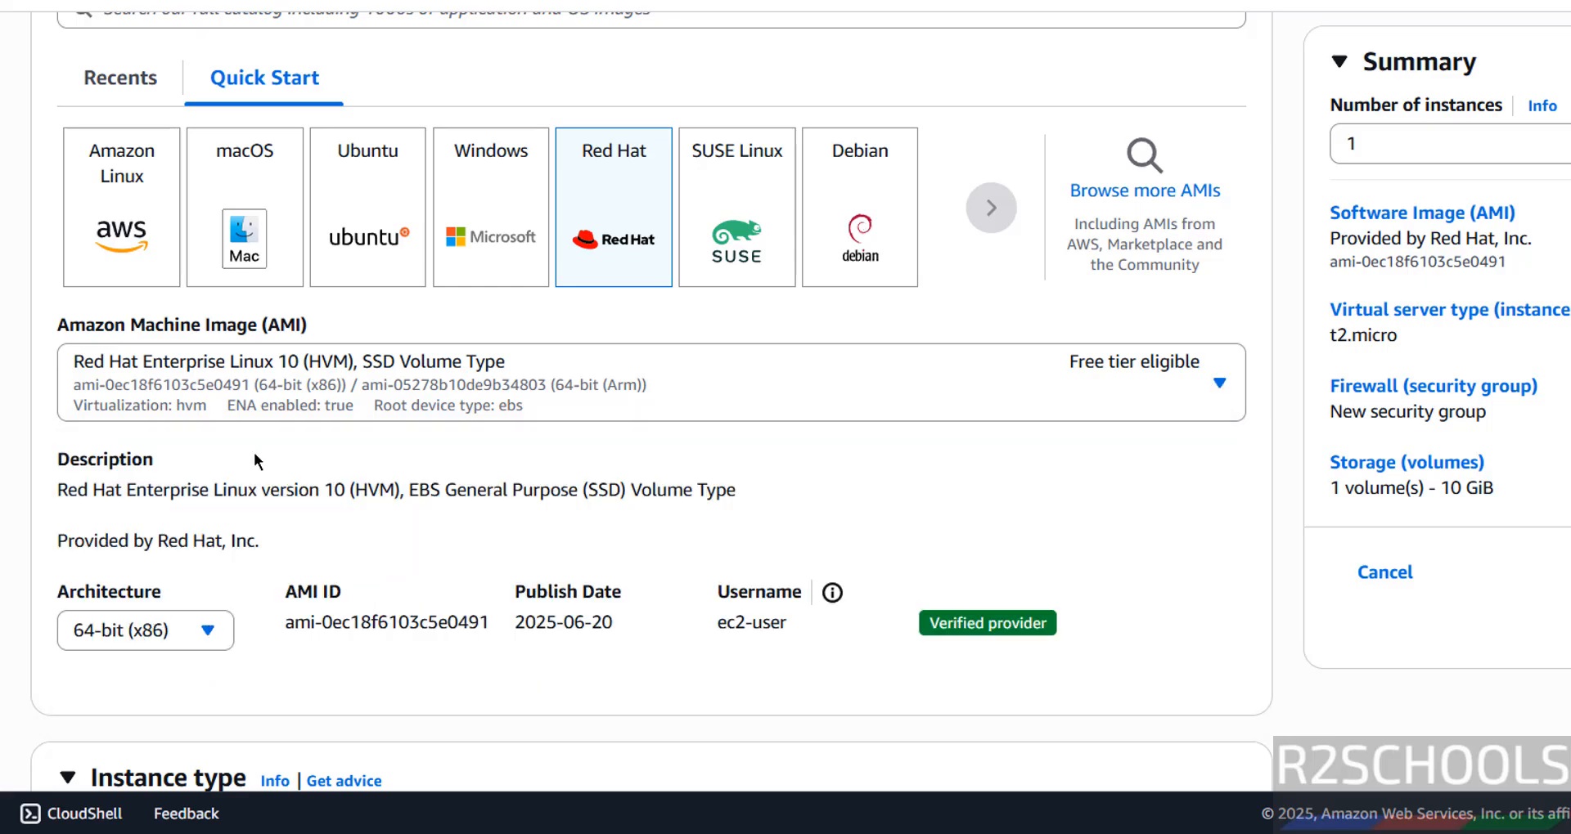
# Step: Examine the available instance types and their specifications and pricing, leaving t2.micro selected
pyautogui.scroll(-1, 254, 453)
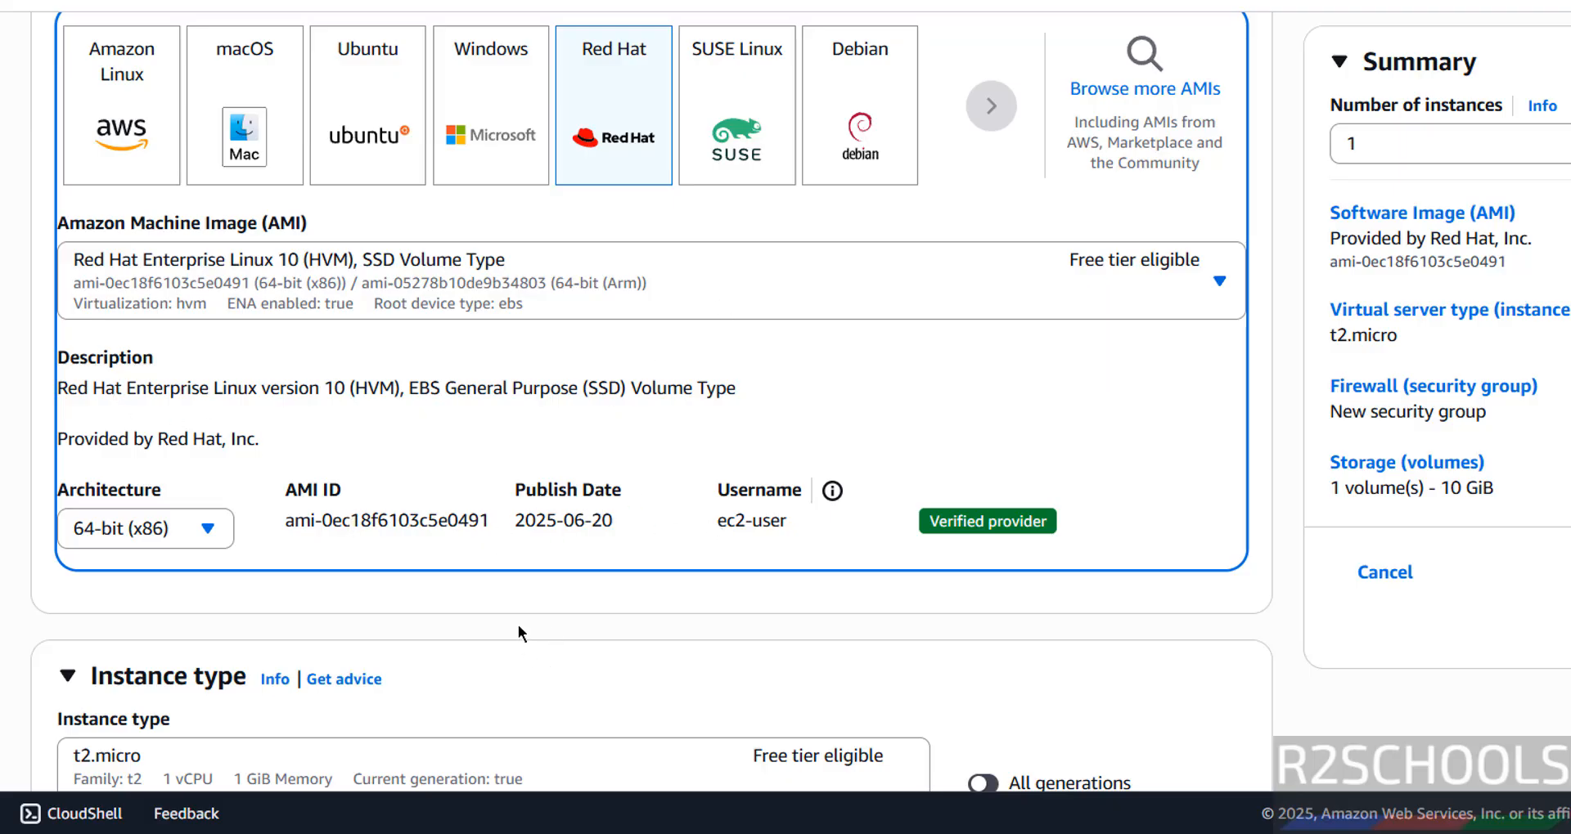
pyautogui.scroll(-1, 519, 626)
pyautogui.scroll(-2, 517, 625)
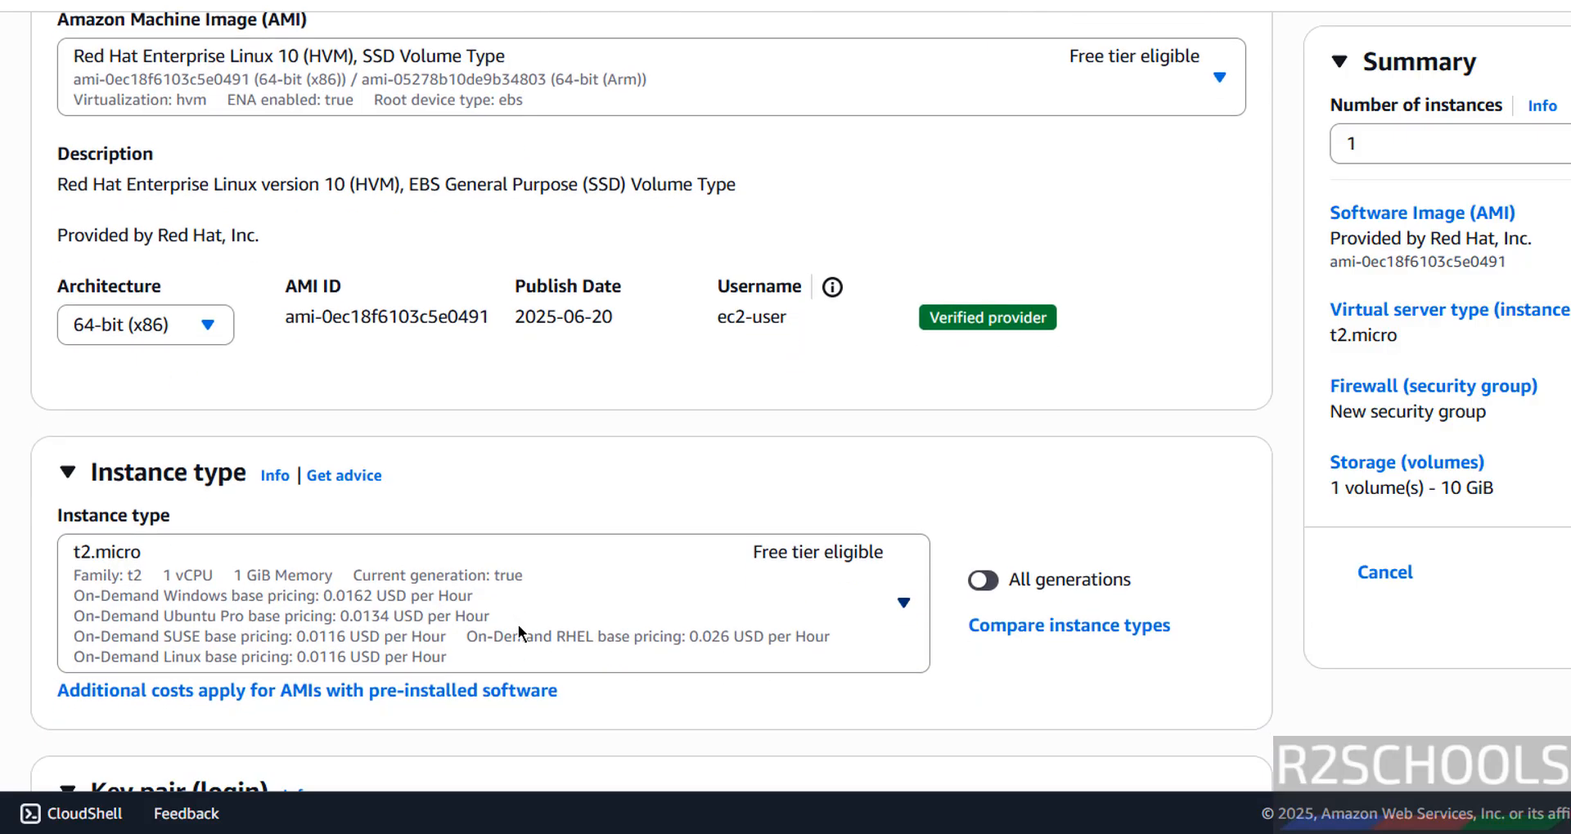
pyautogui.scroll(-1, 518, 633)
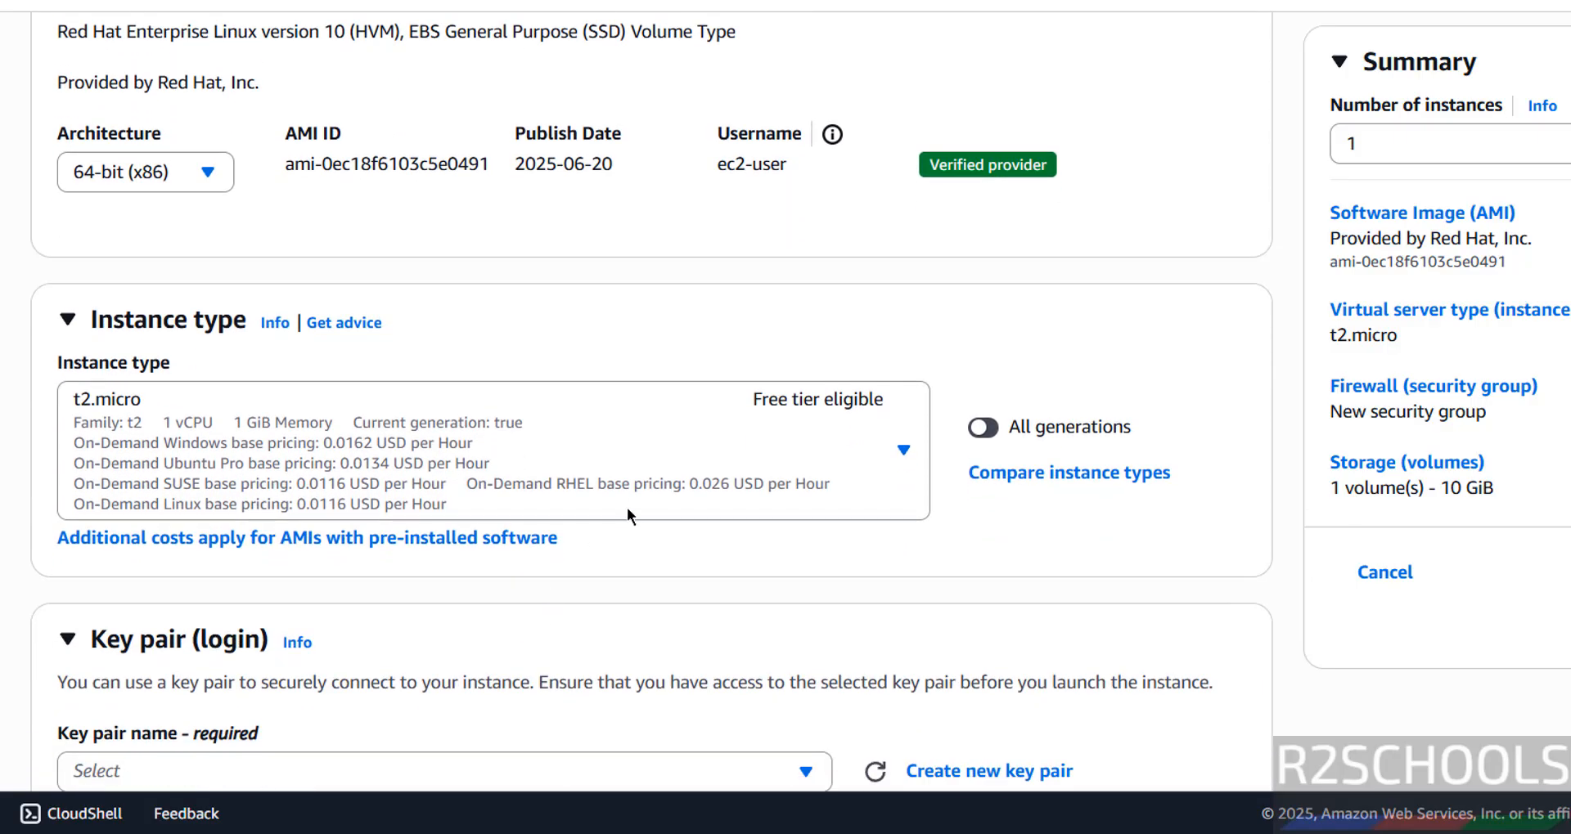
pyautogui.click(612, 479)
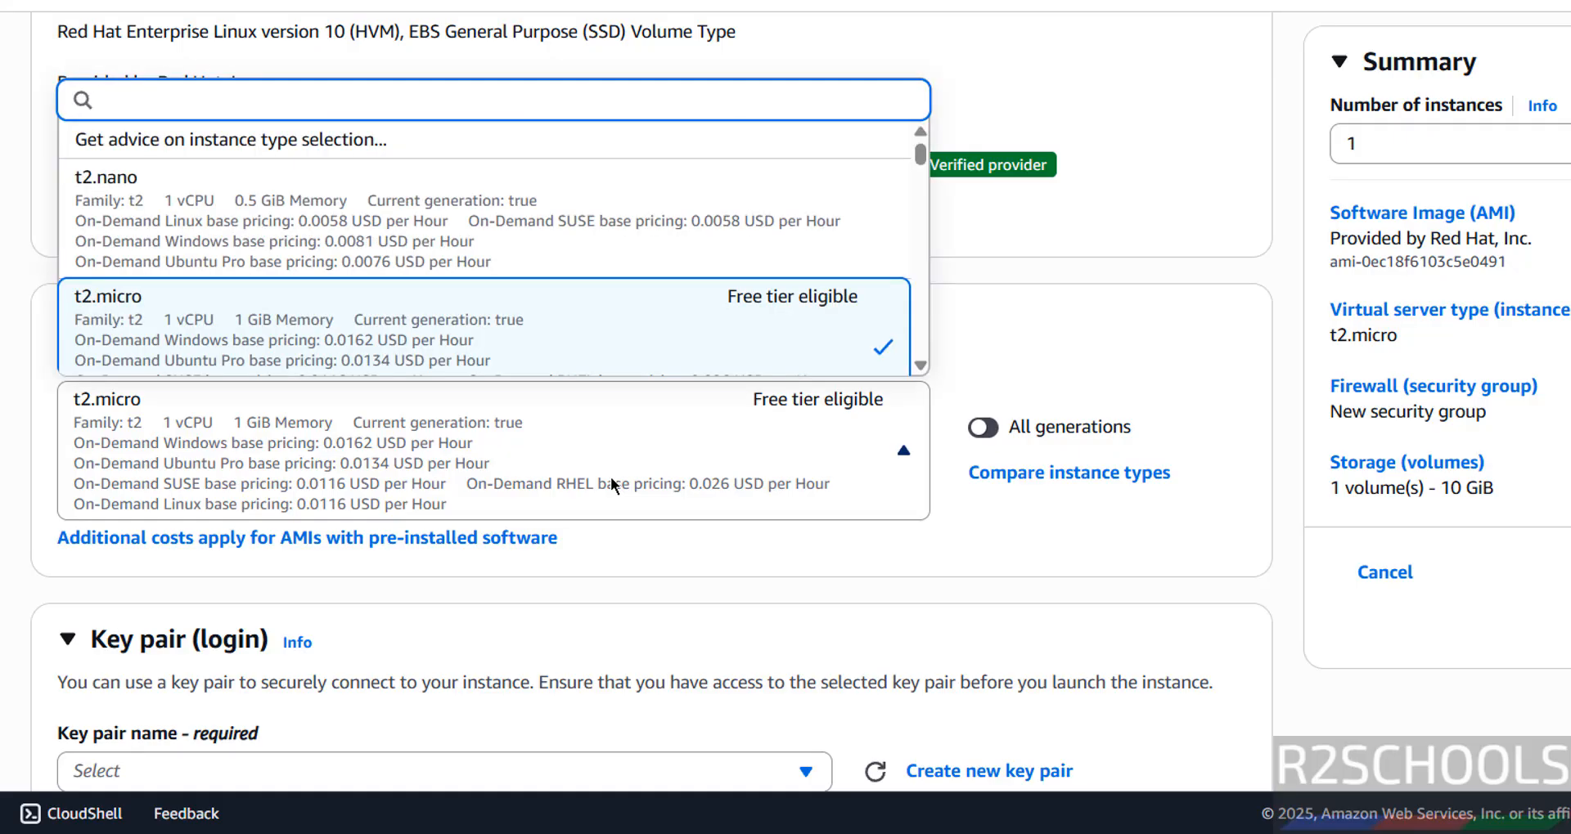
pyautogui.scroll(-20, 919, 164)
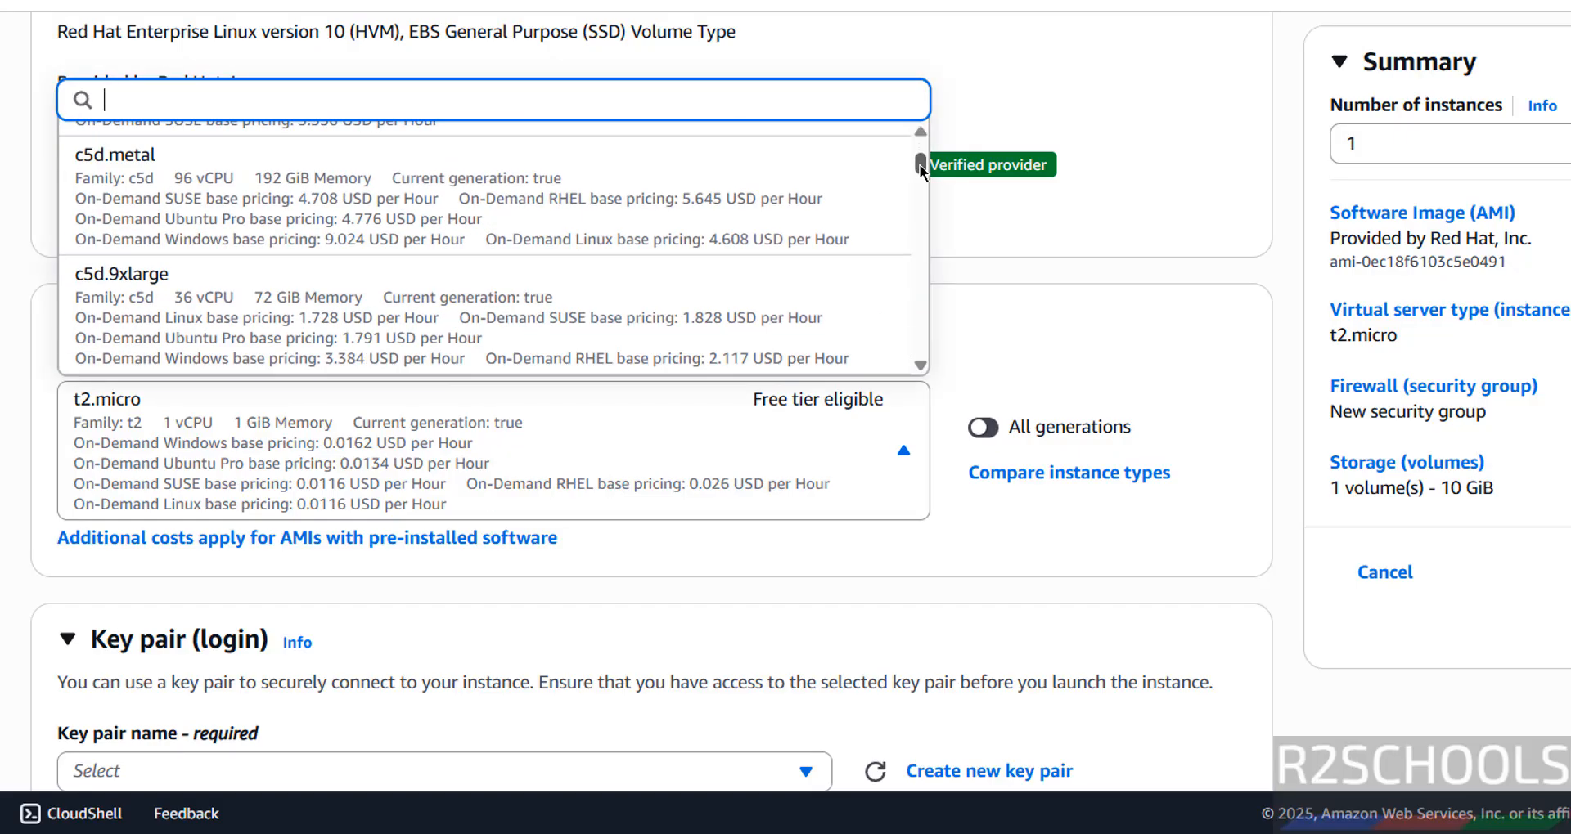
pyautogui.scroll(15, 895, 294)
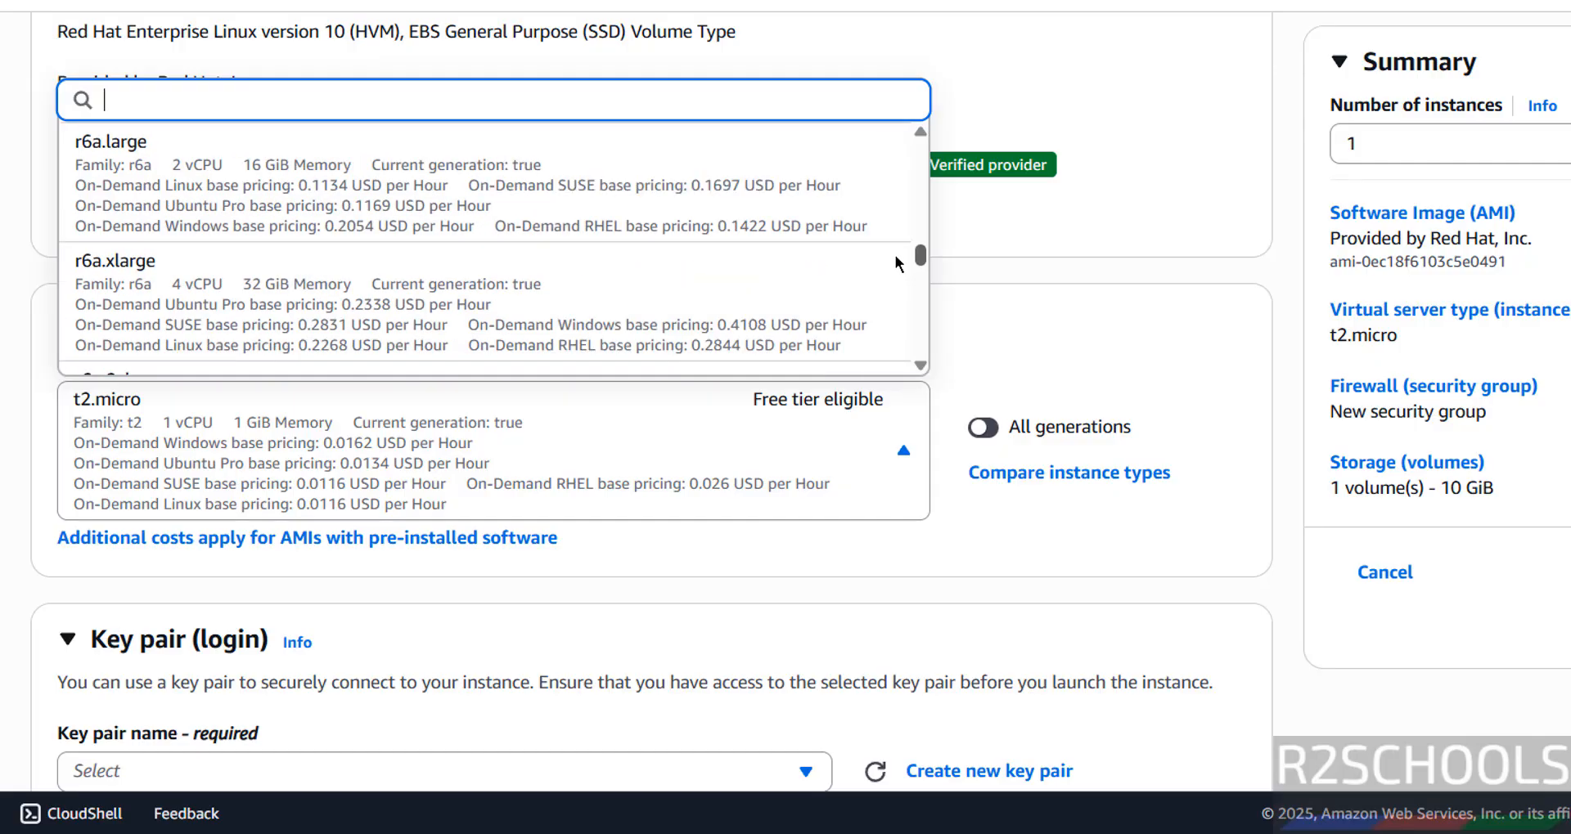
pyautogui.moveTo(920, 190); pyautogui.dragTo(921, 184)
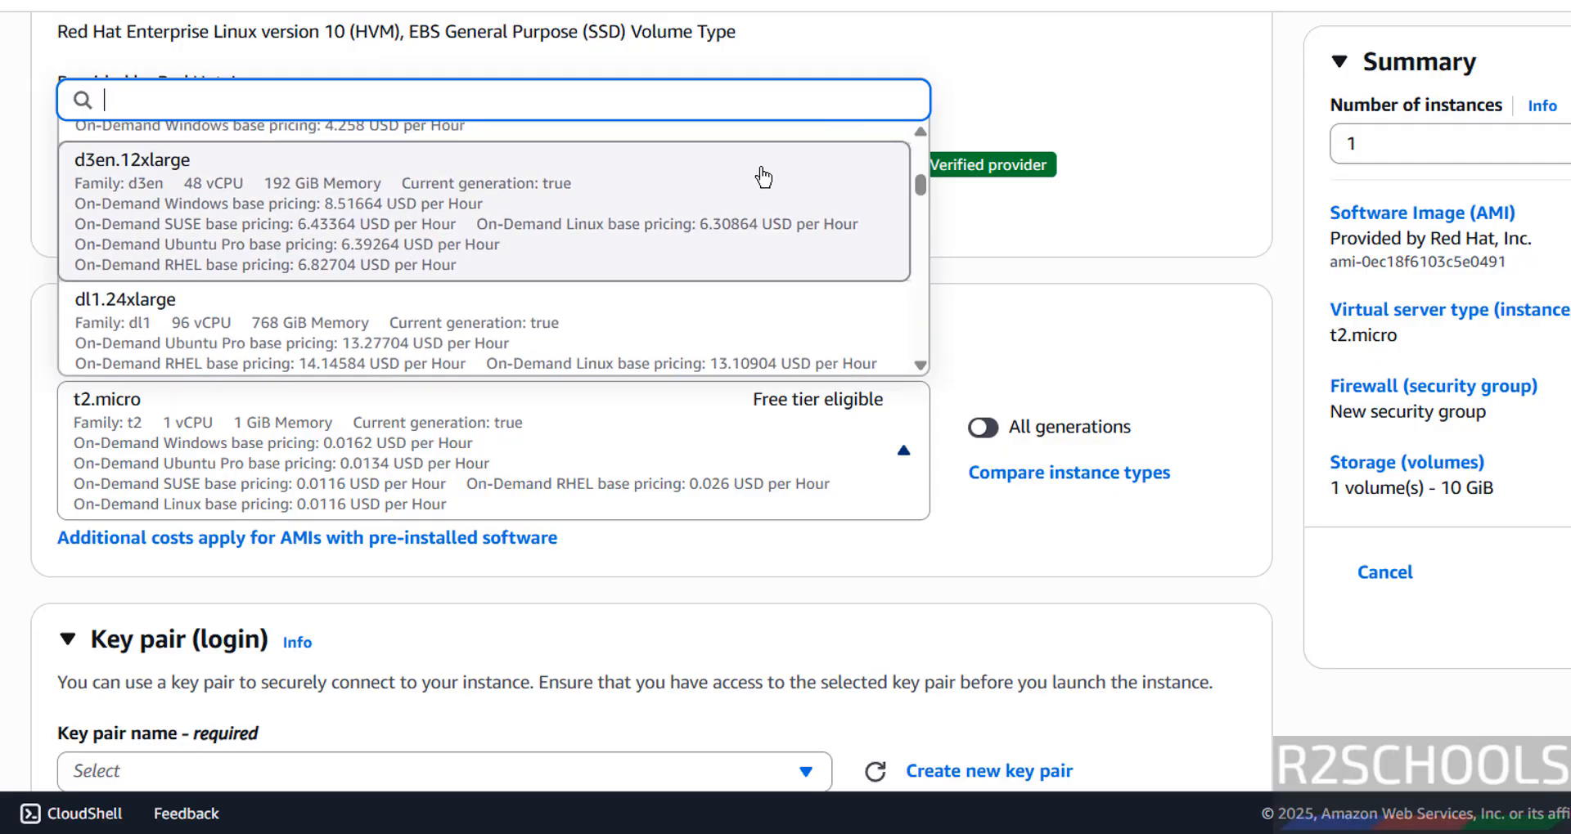
pyautogui.click(1044, 552)
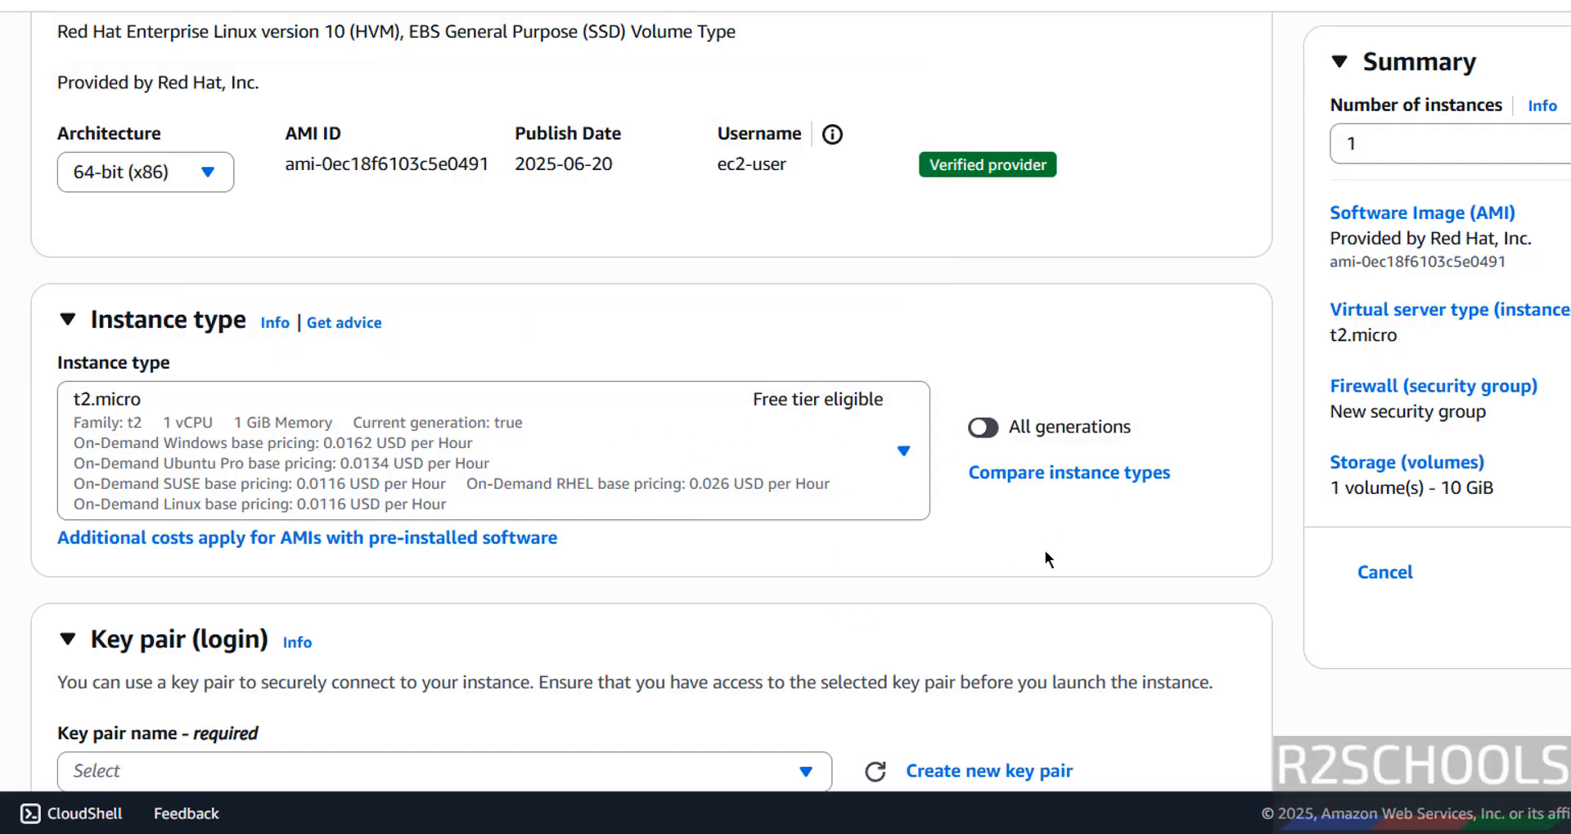
pyautogui.scroll(-2, 1044, 551)
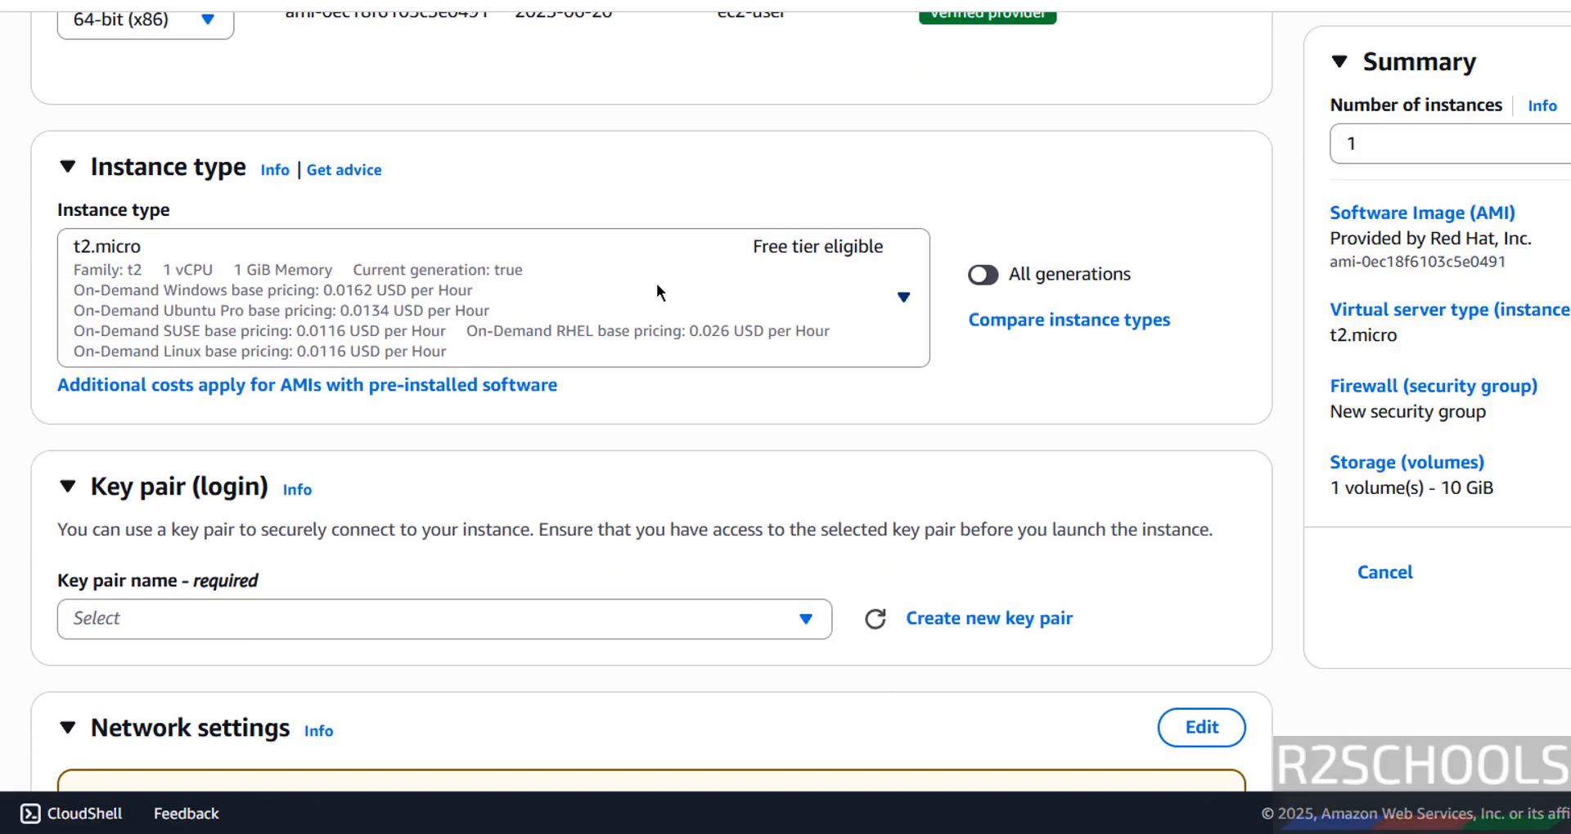
pyautogui.click(656, 286)
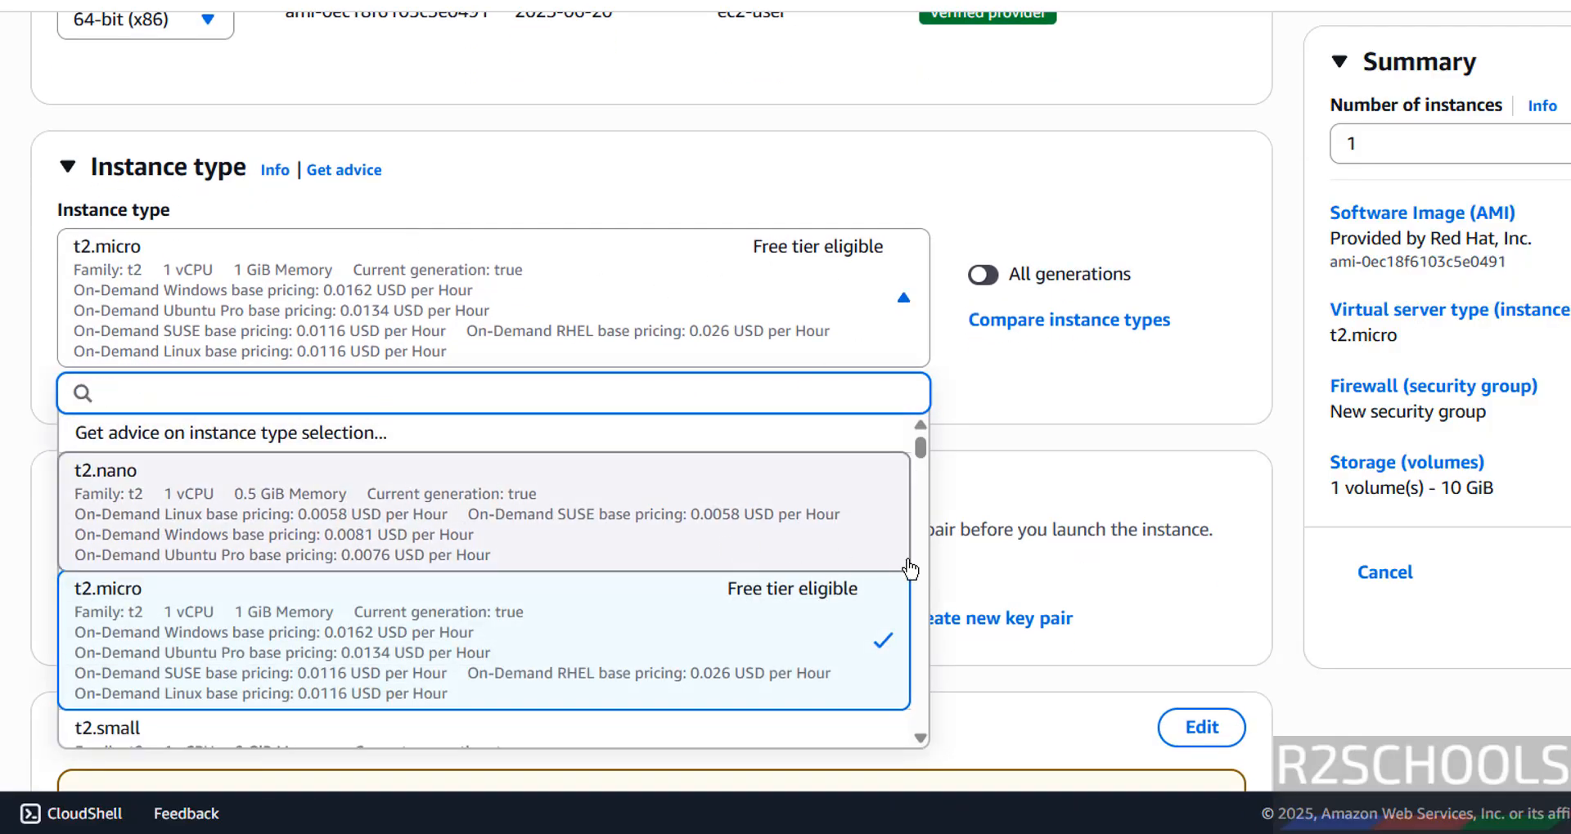
pyautogui.scroll(-5, 904, 564)
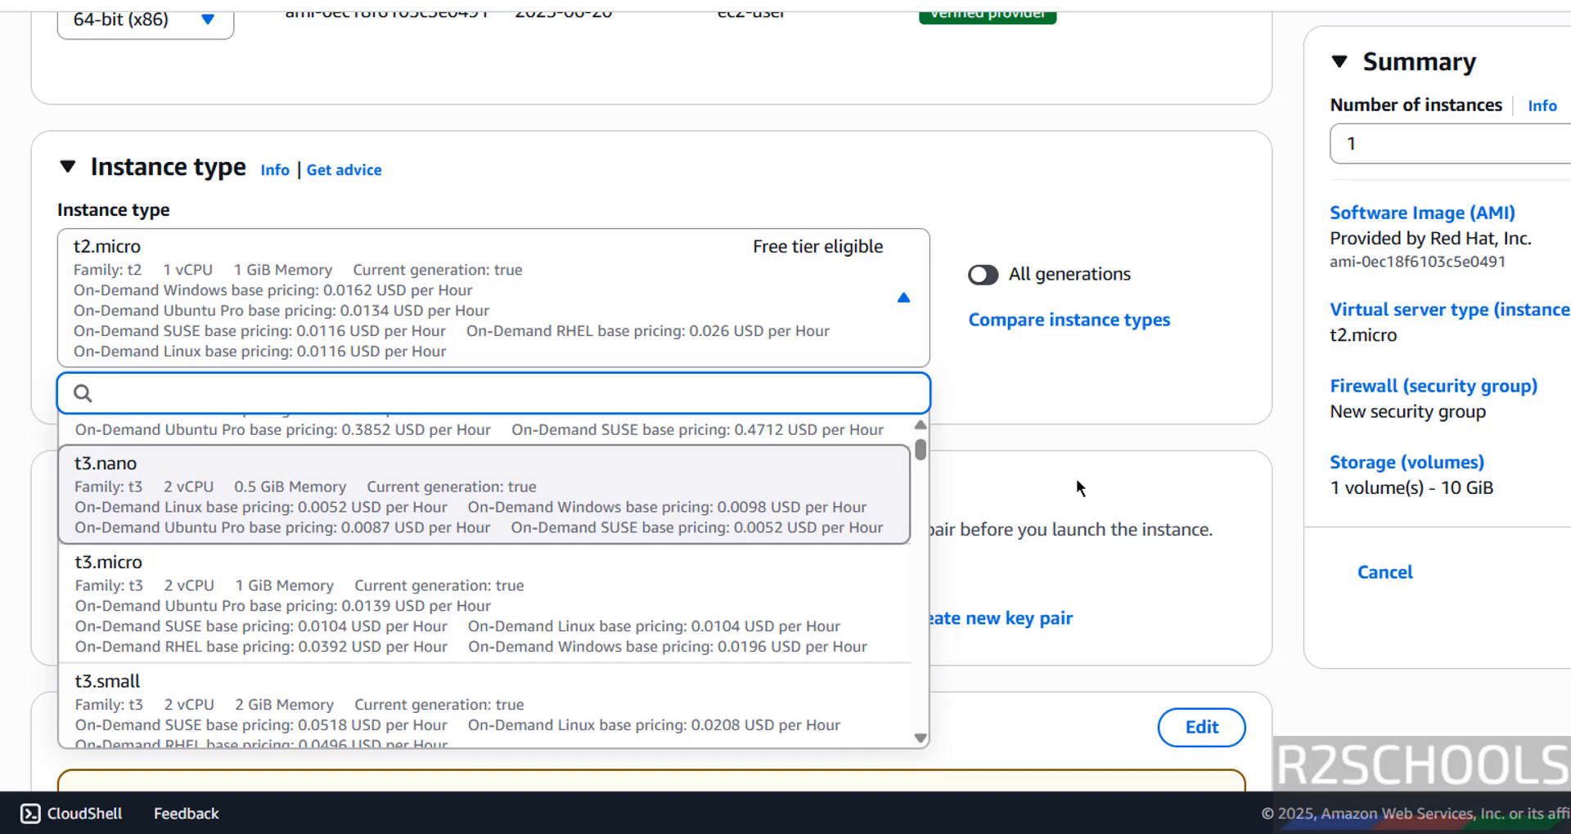
pyautogui.click(1112, 443)
# Step: Create a new login key pair named rhel10ec2 with the RSA type and .pem private key format
pyautogui.scroll(-3, 1112, 443)
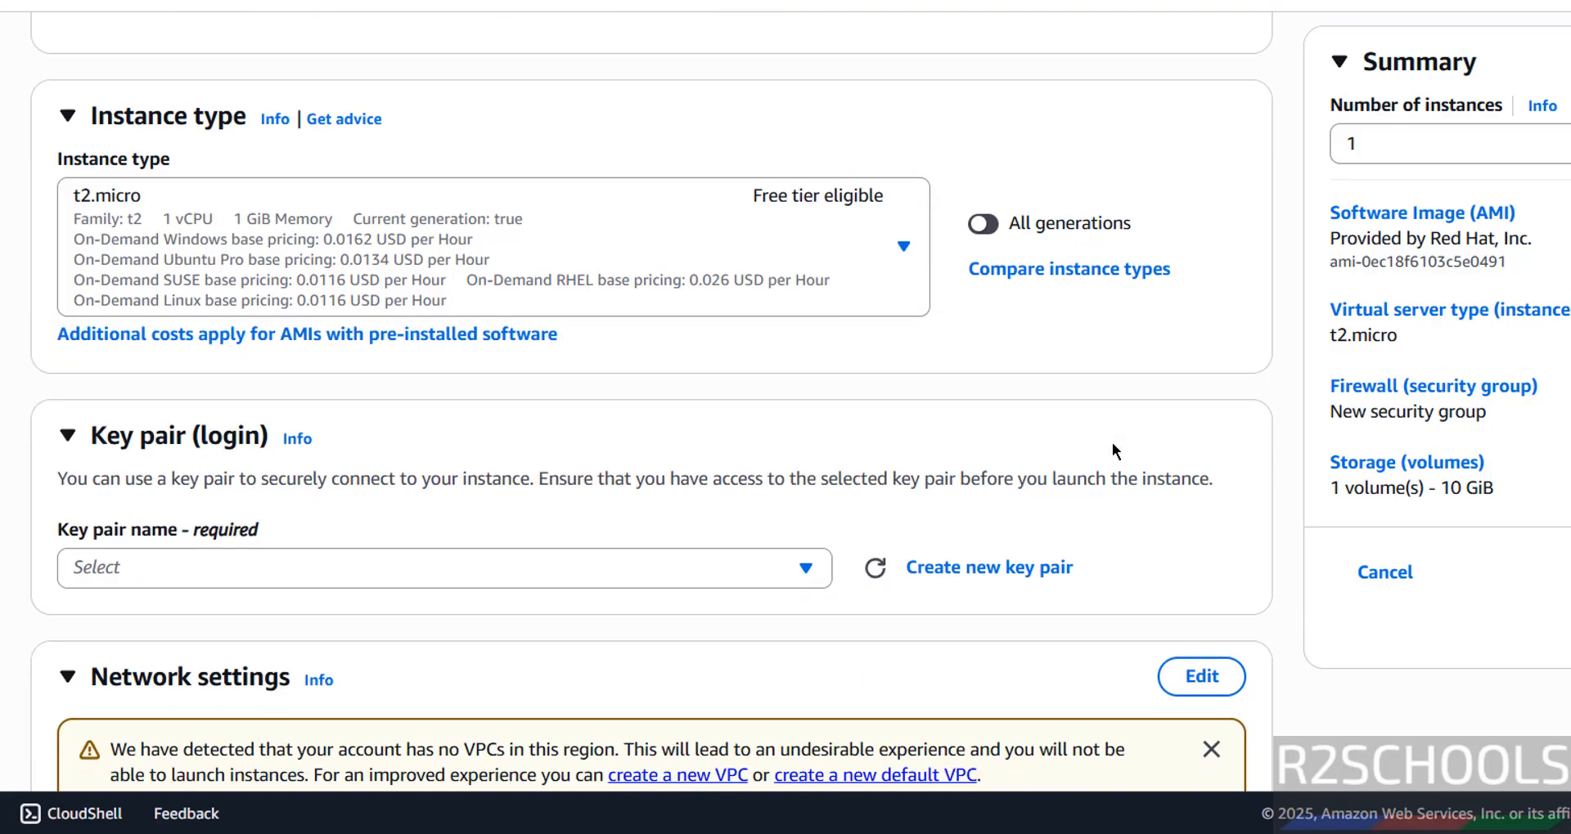
pyautogui.click(718, 414)
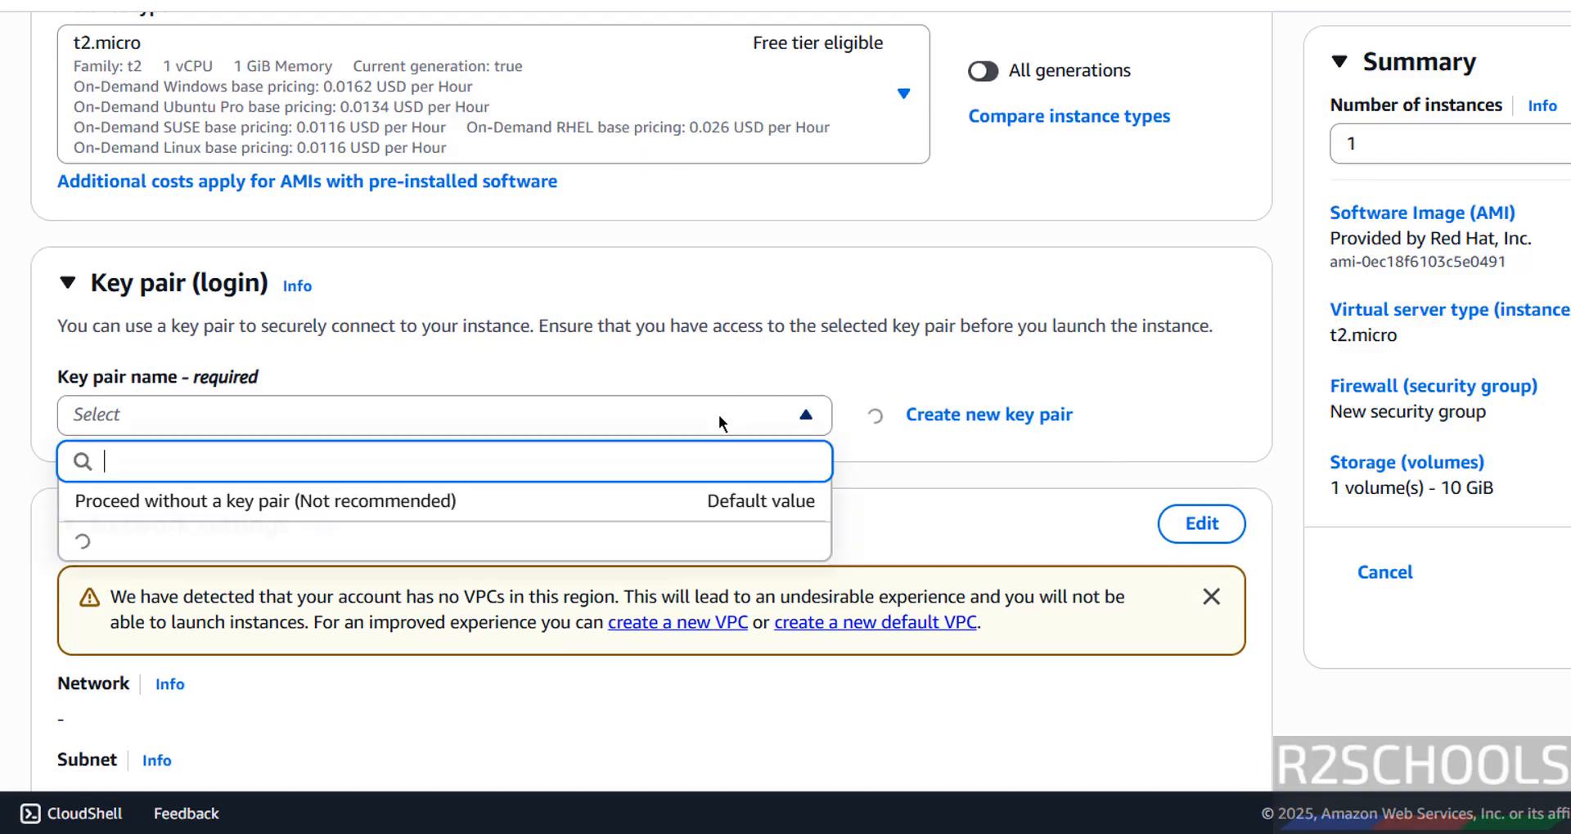
pyautogui.click(718, 414)
pyautogui.click(924, 417)
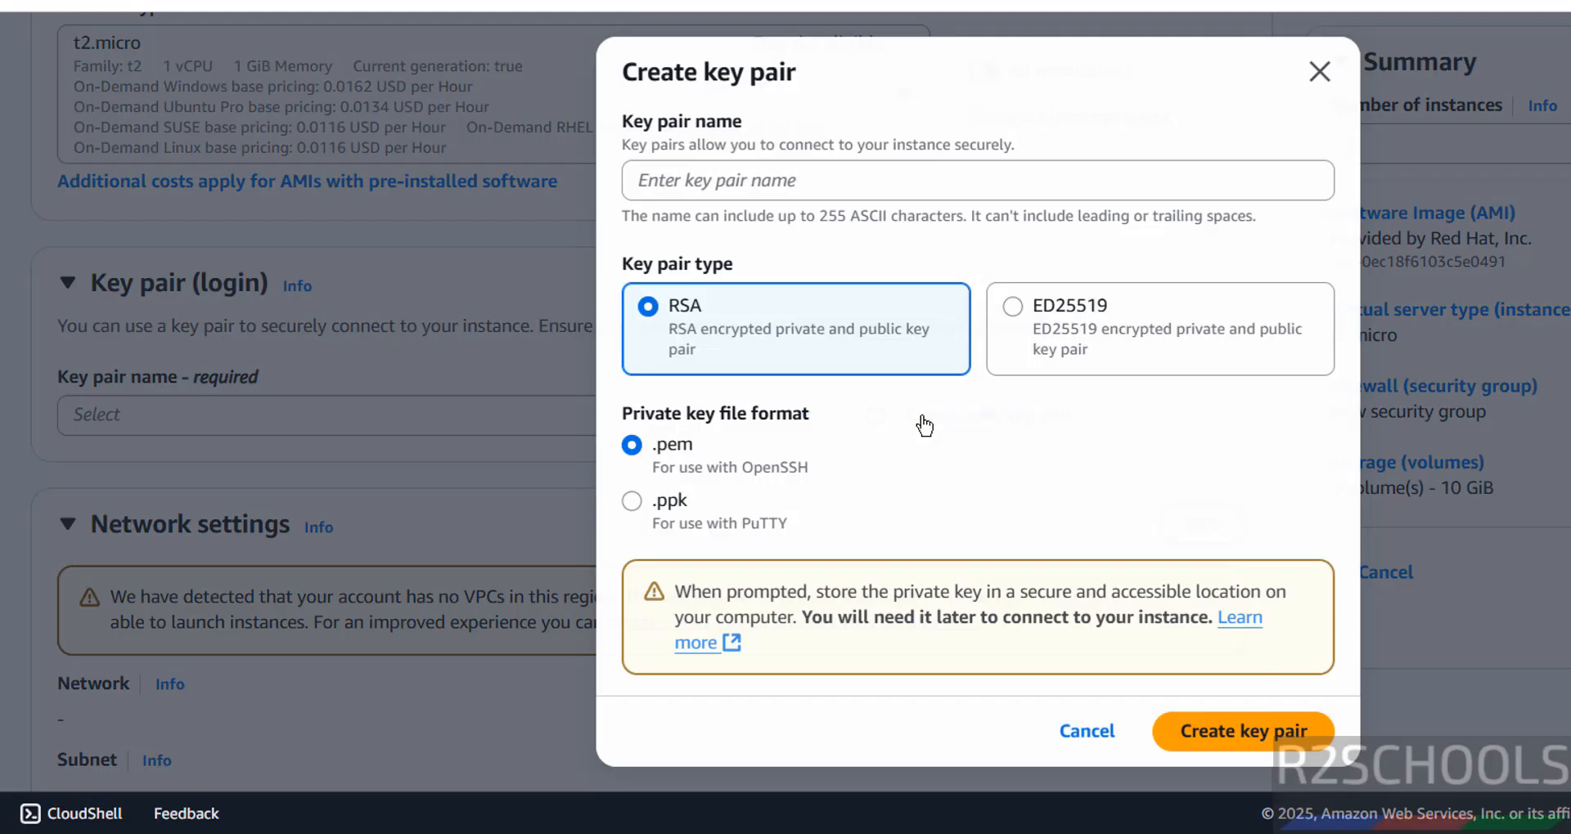
pyautogui.click(800, 179)
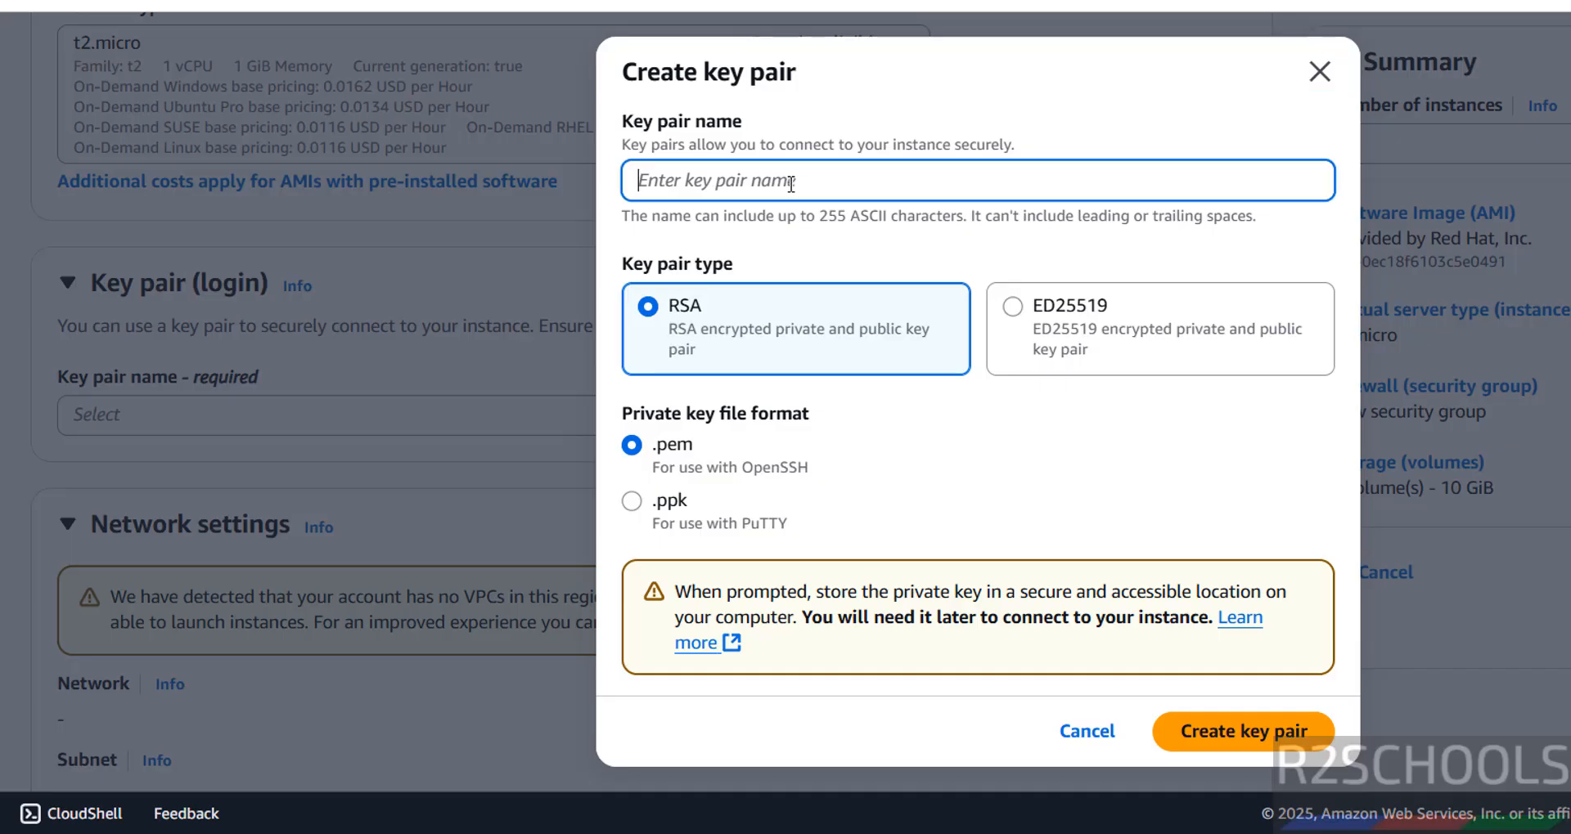
pyautogui.write('rhel10ec2')
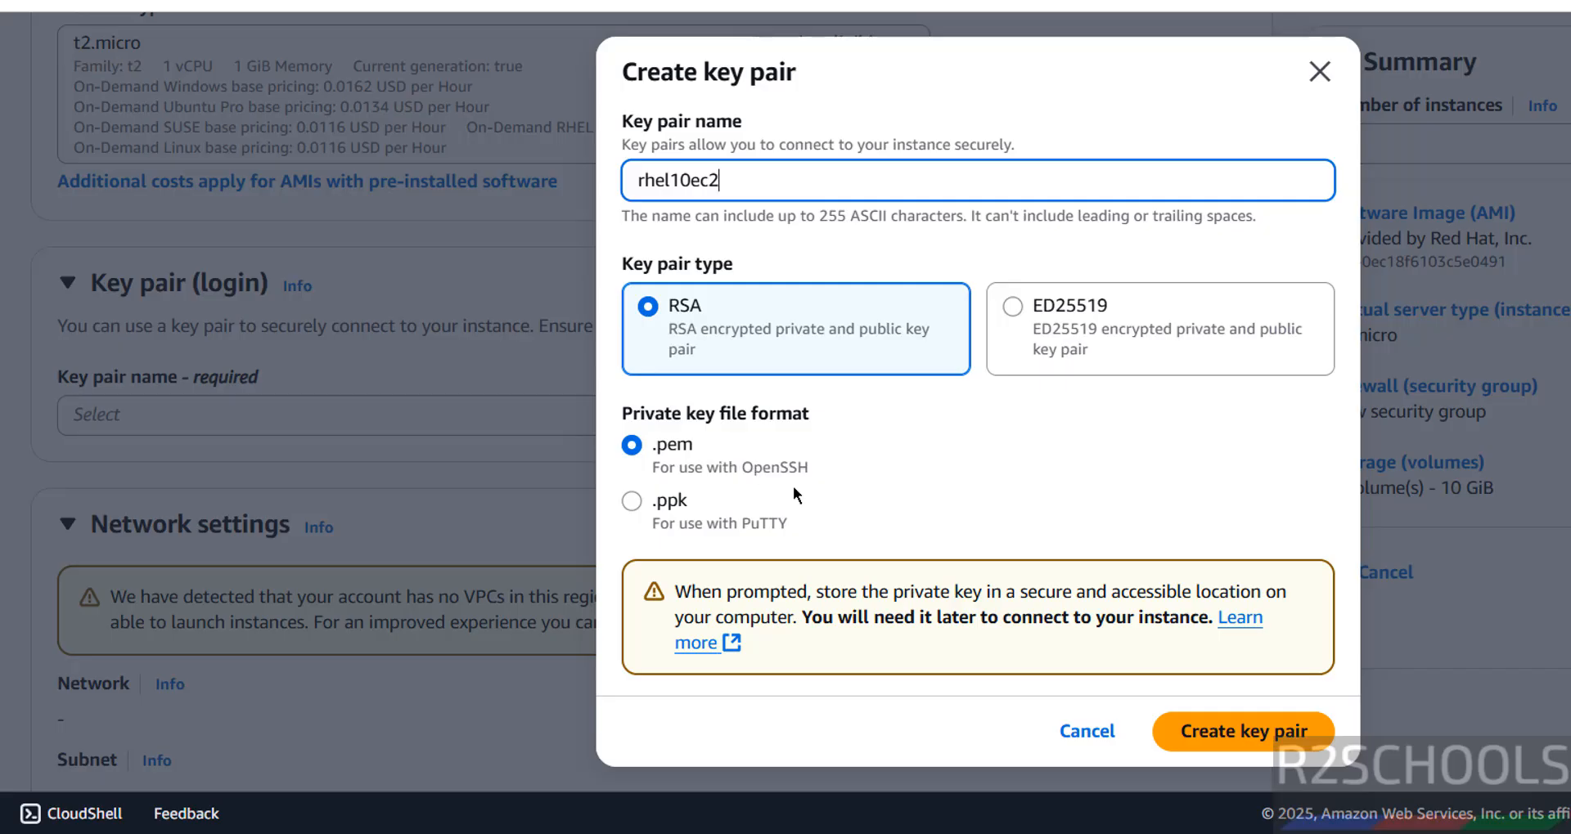
pyautogui.click(1215, 735)
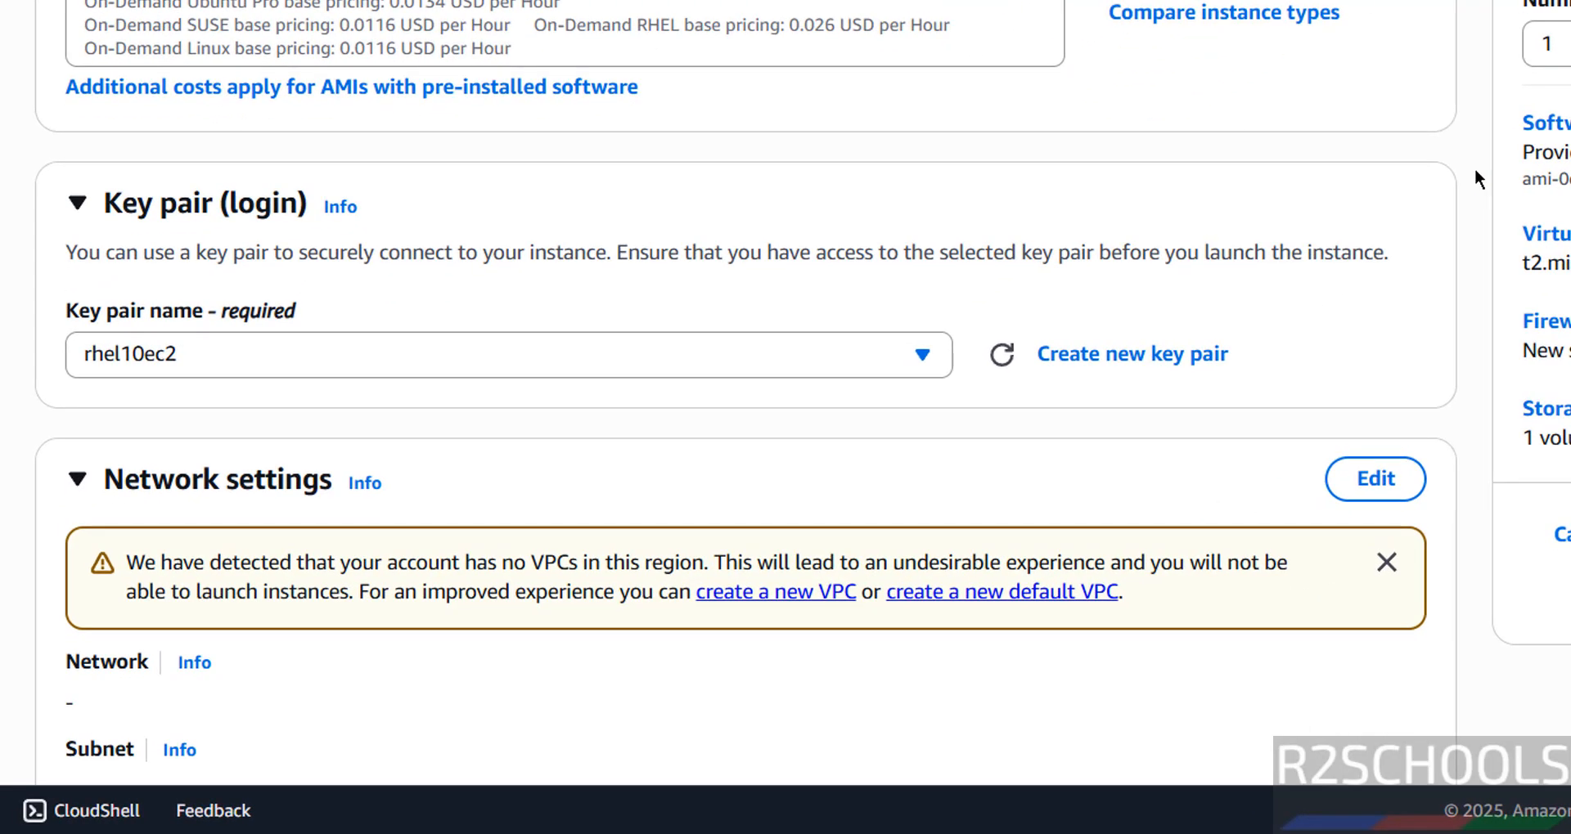
# Step: Open the instance's network settings for editing and check the VPC choices
pyautogui.scroll(-3, 1474, 169)
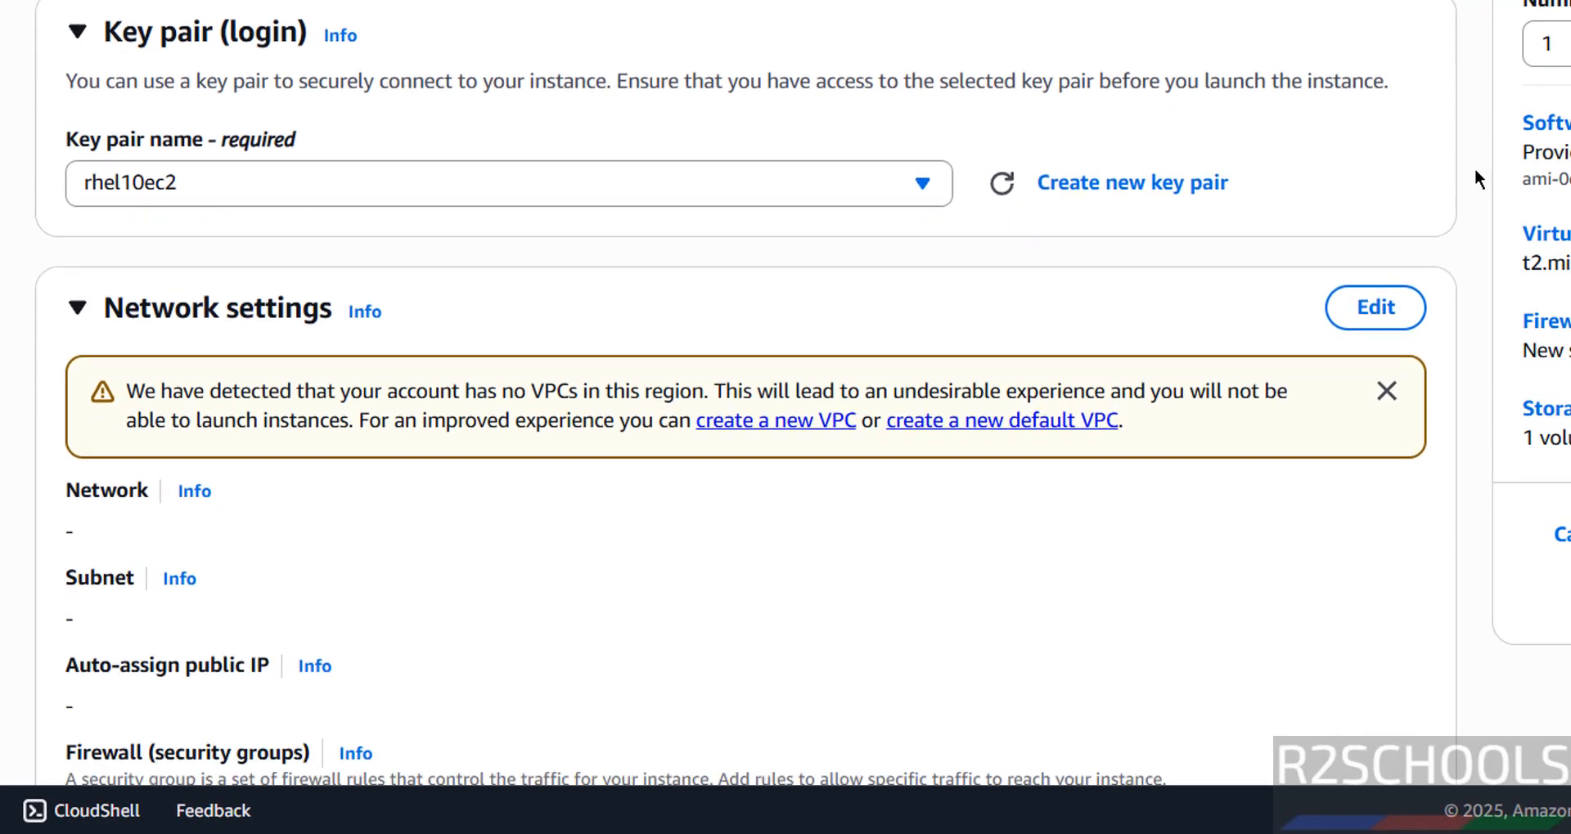
pyautogui.scroll(-1, 1474, 169)
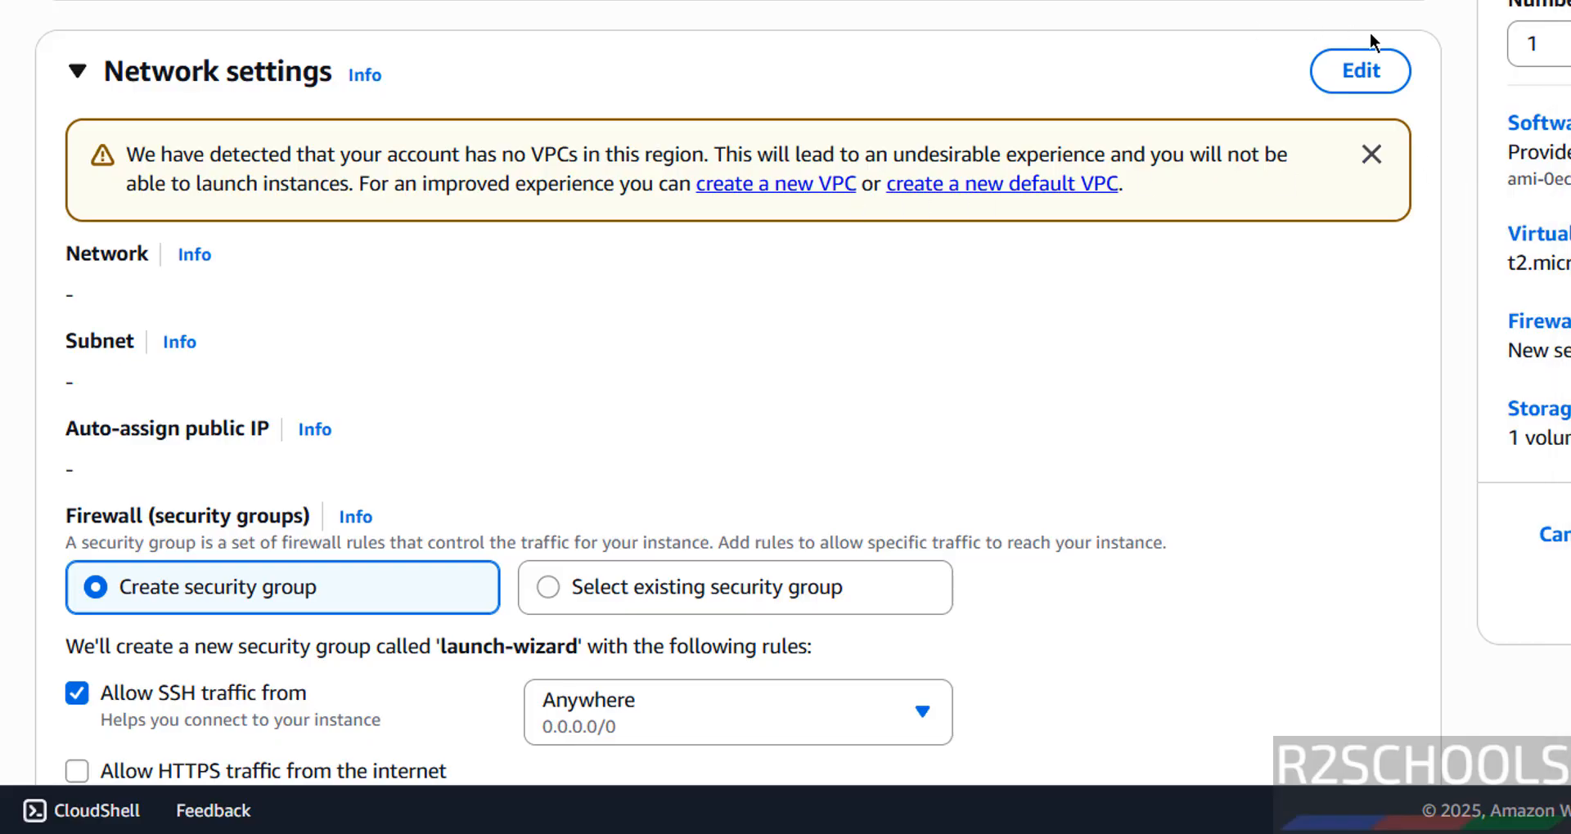
pyautogui.click(1365, 74)
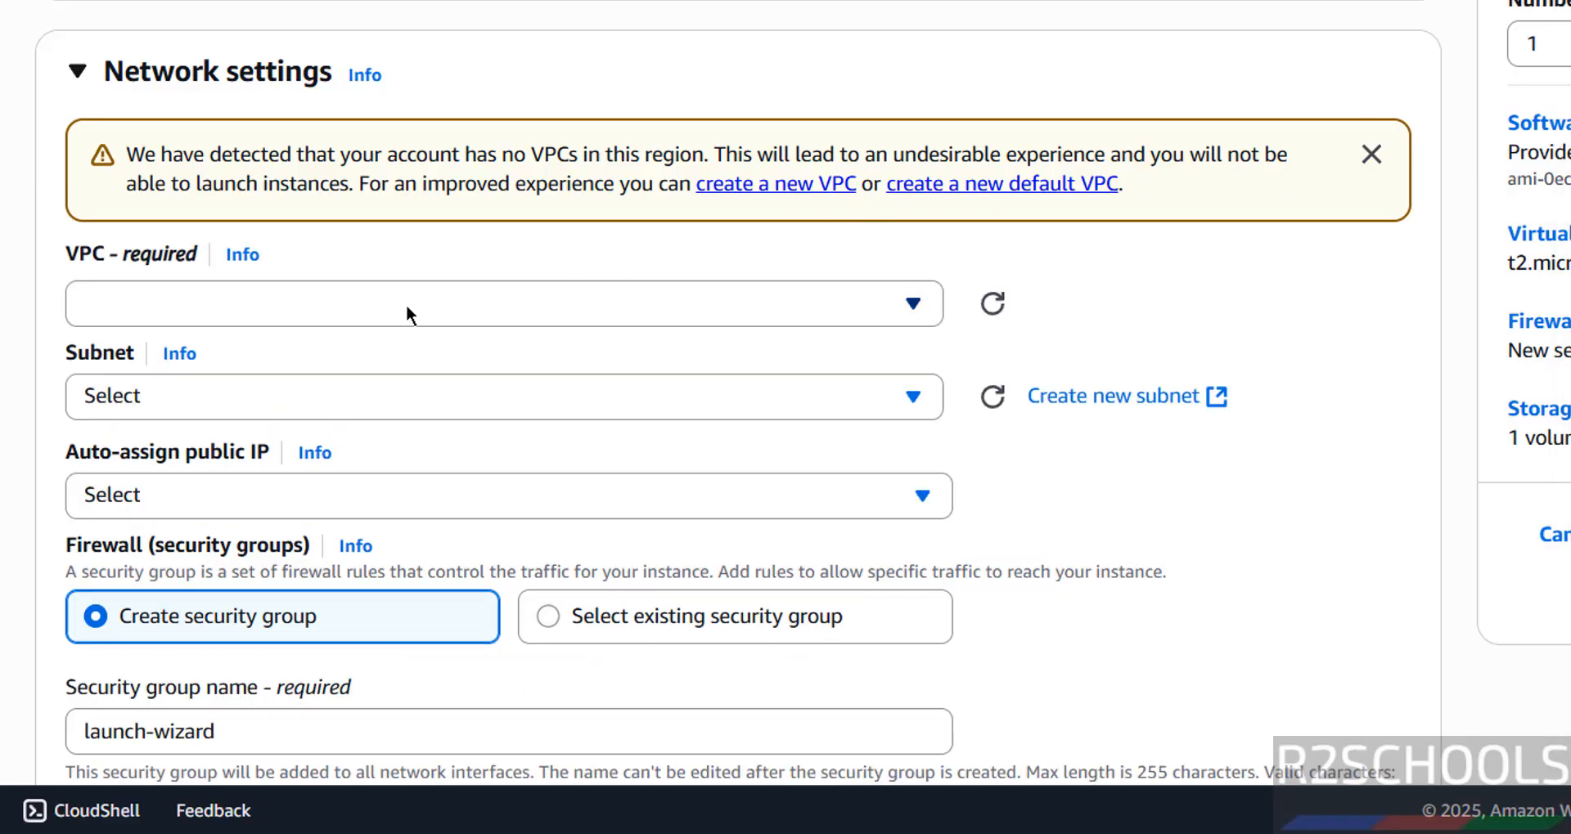
pyautogui.click(406, 304)
pyautogui.click(406, 304)
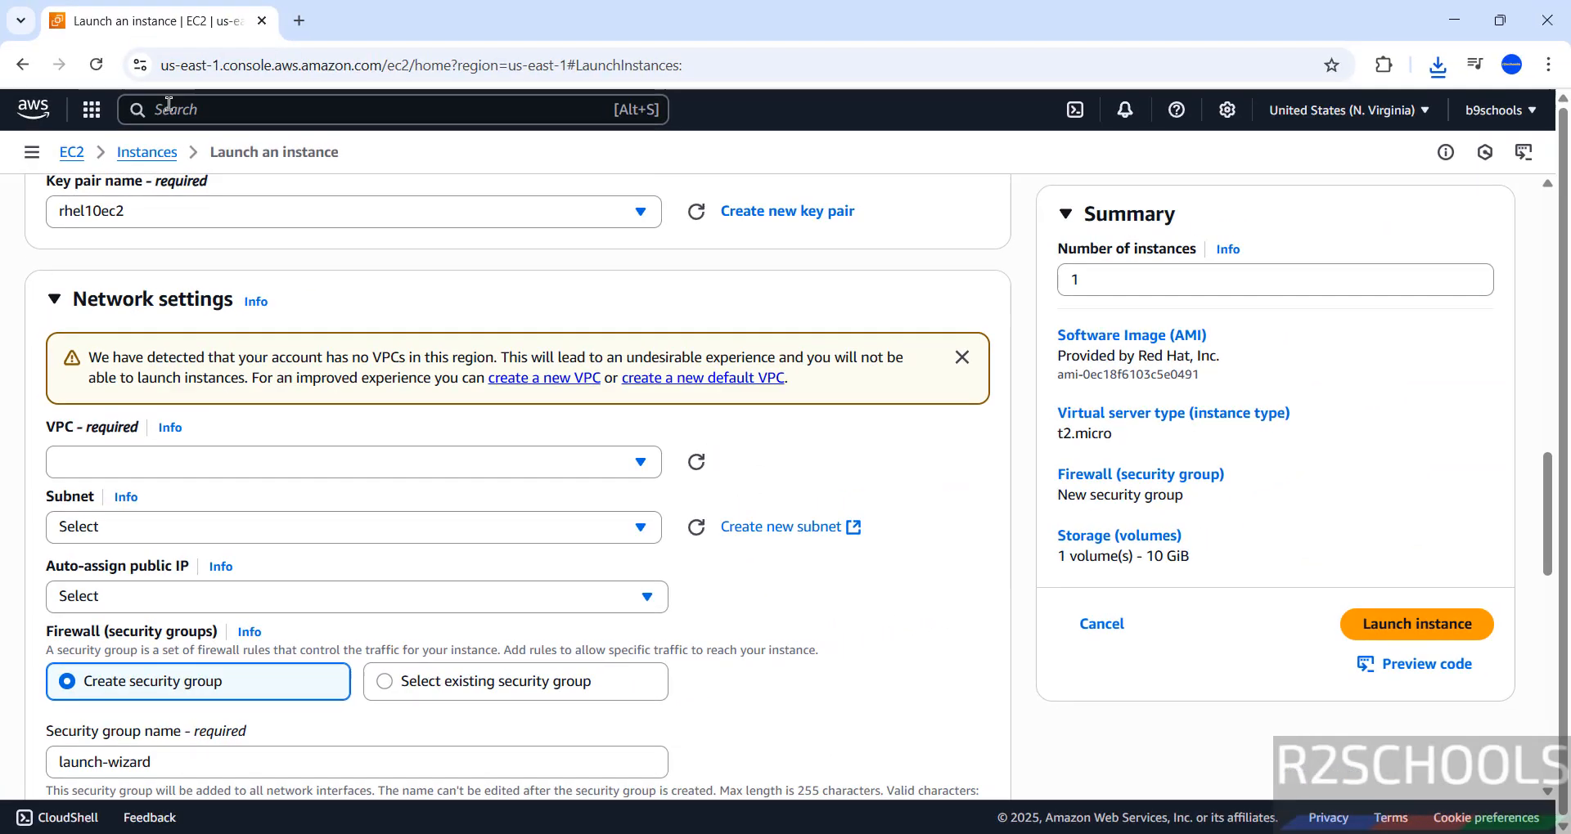
# Step: Search the AWS services for vpc, open the VPC service in a new browser tab, and clear the search
pyautogui.click(167, 108)
pyautogui.write('vpc')
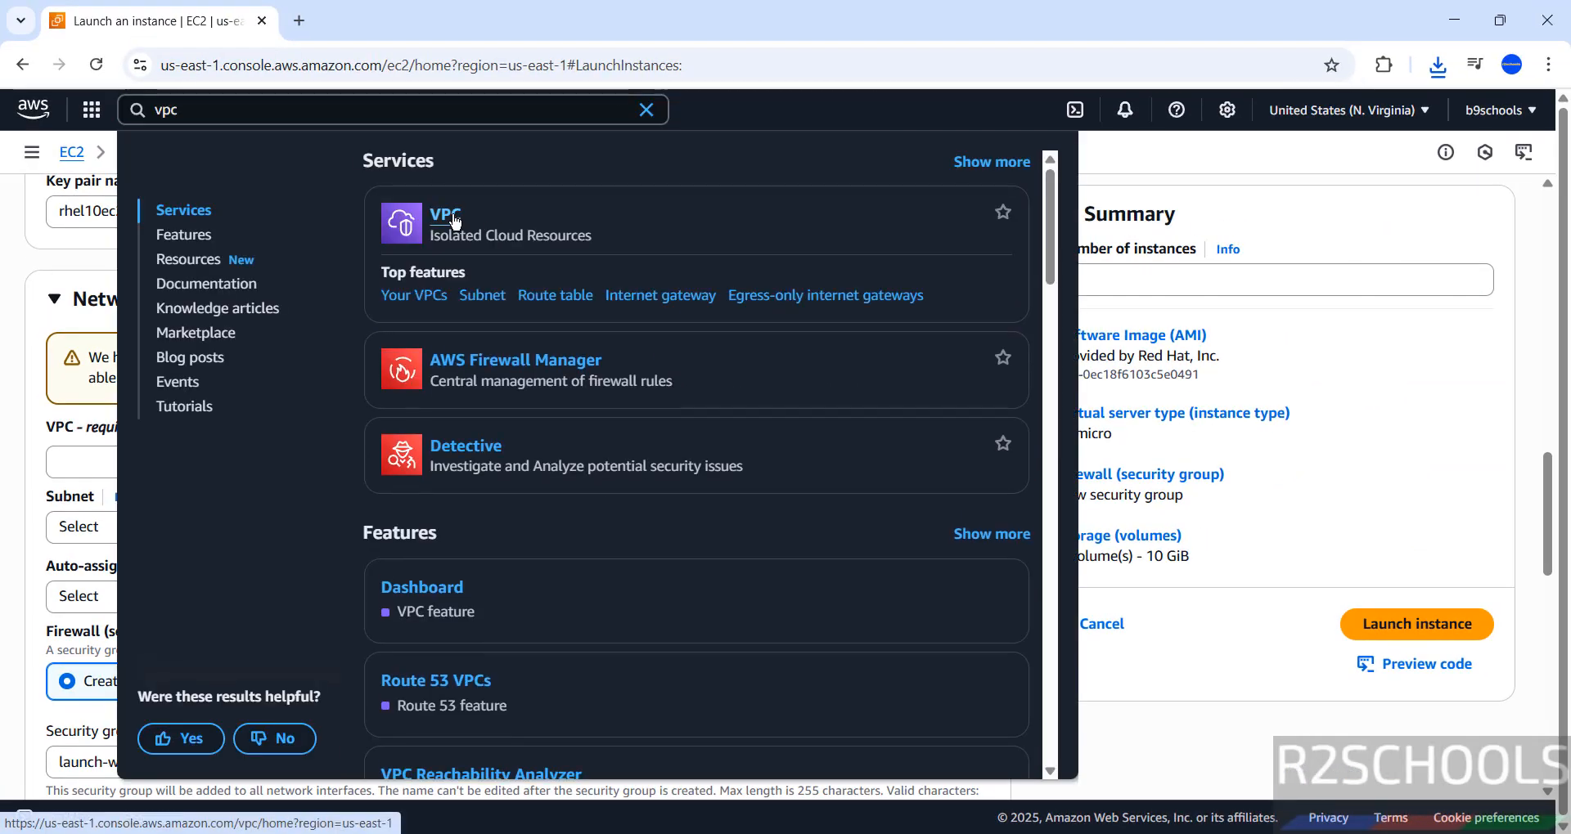
pyautogui.rightClick(456, 221)
pyautogui.click(466, 238)
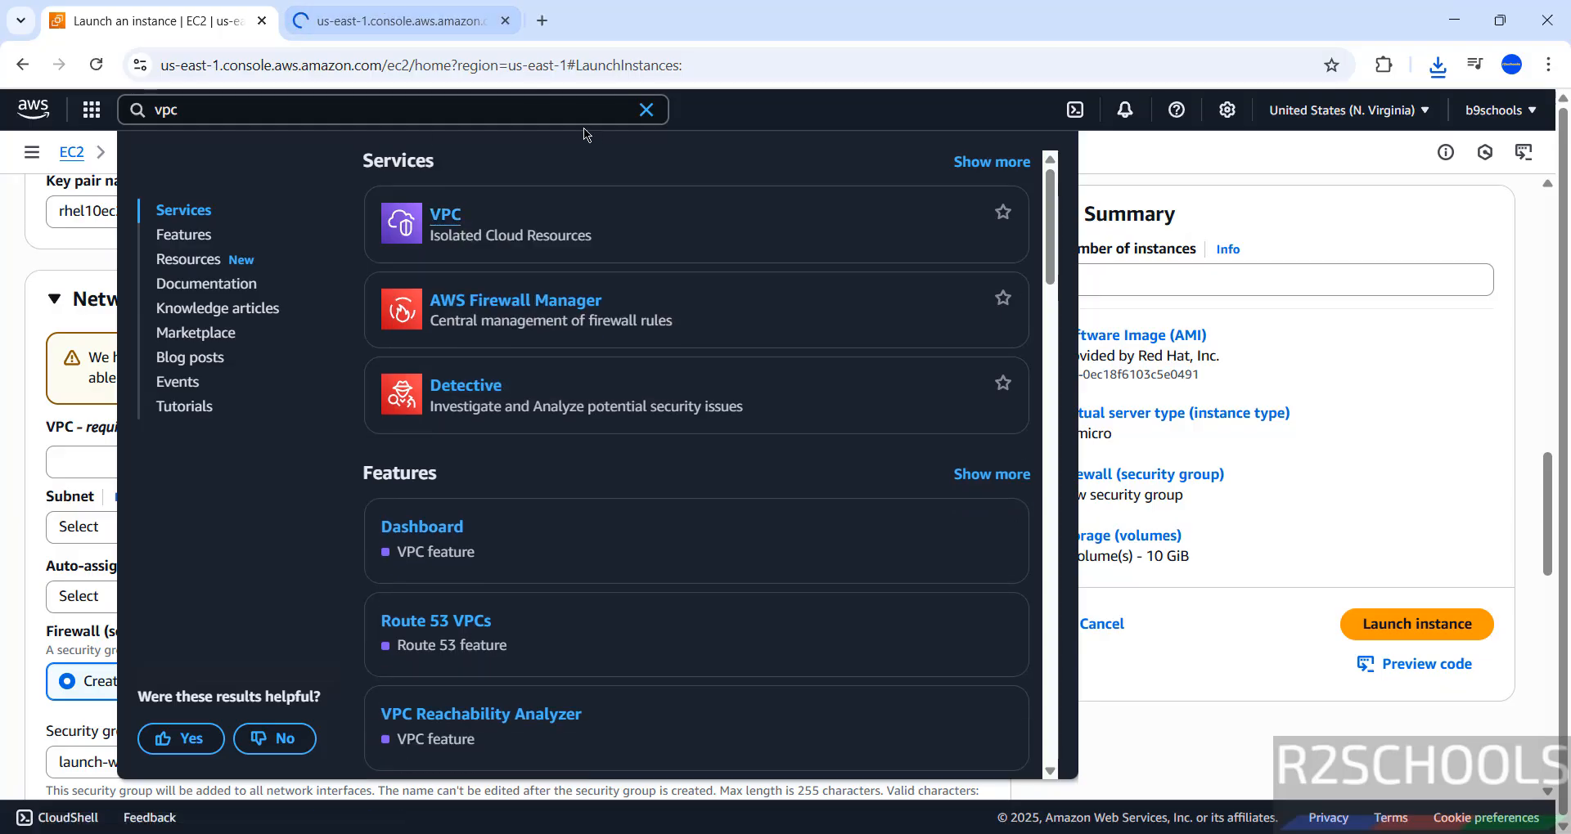
pyautogui.click(646, 110)
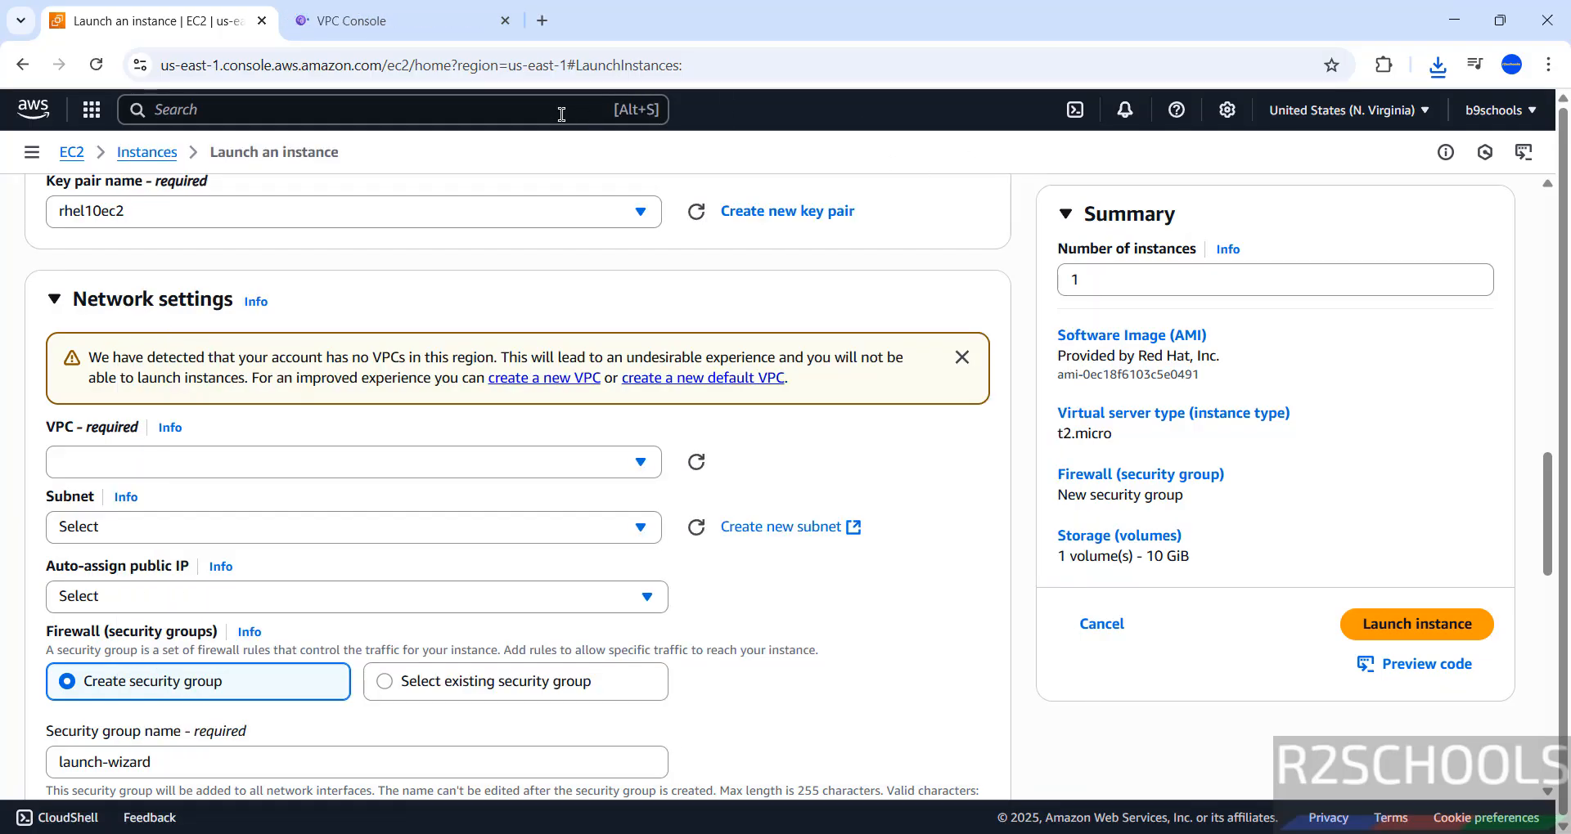
# Step: Create a VPC with its networking resources using the VPC and more option and the default settings
pyautogui.click(393, 8)
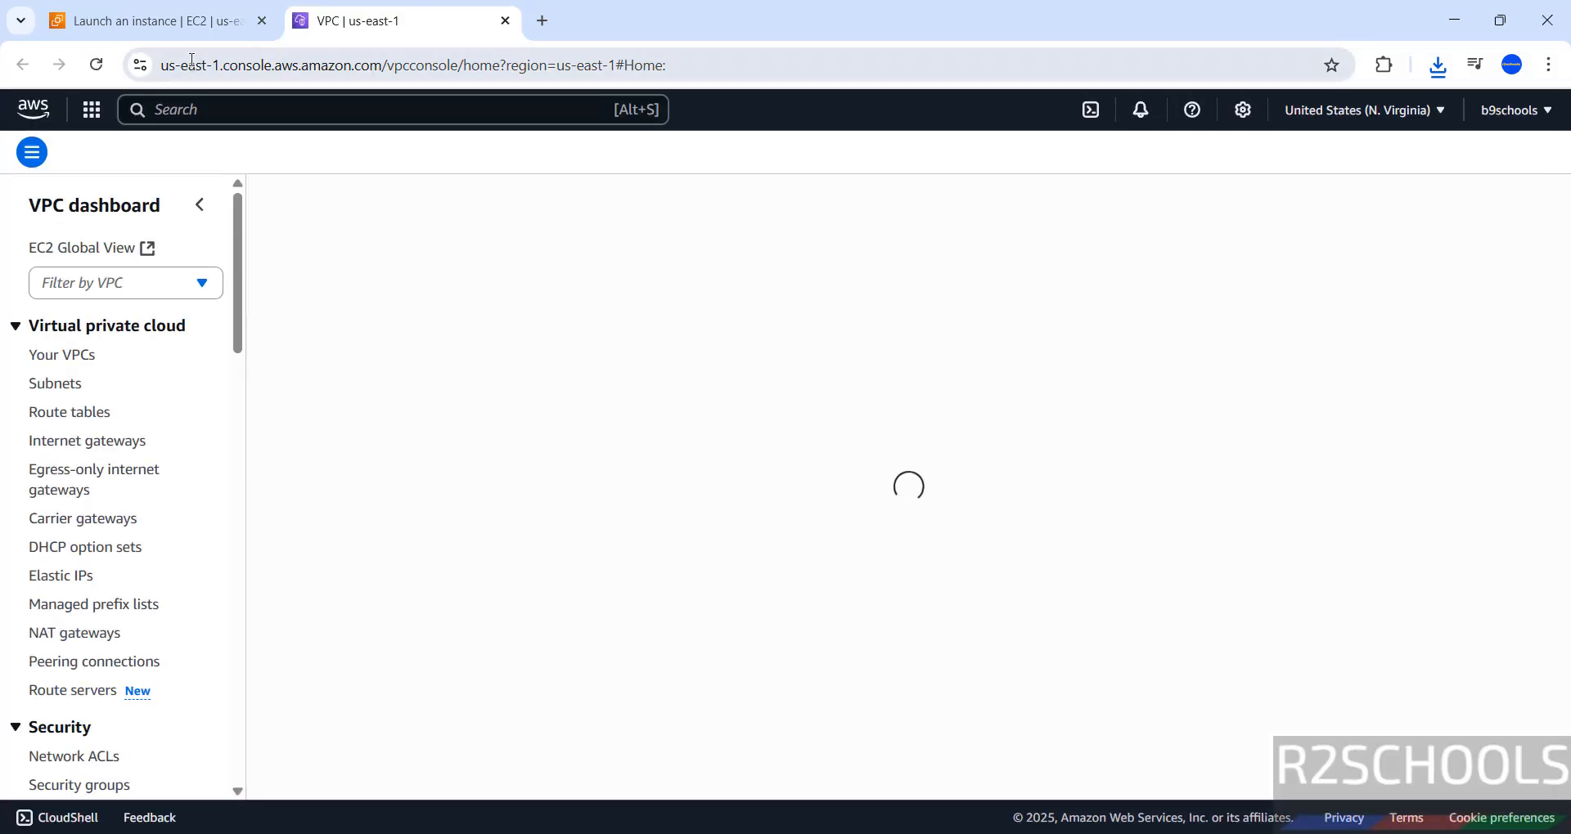
pyautogui.click(168, 25)
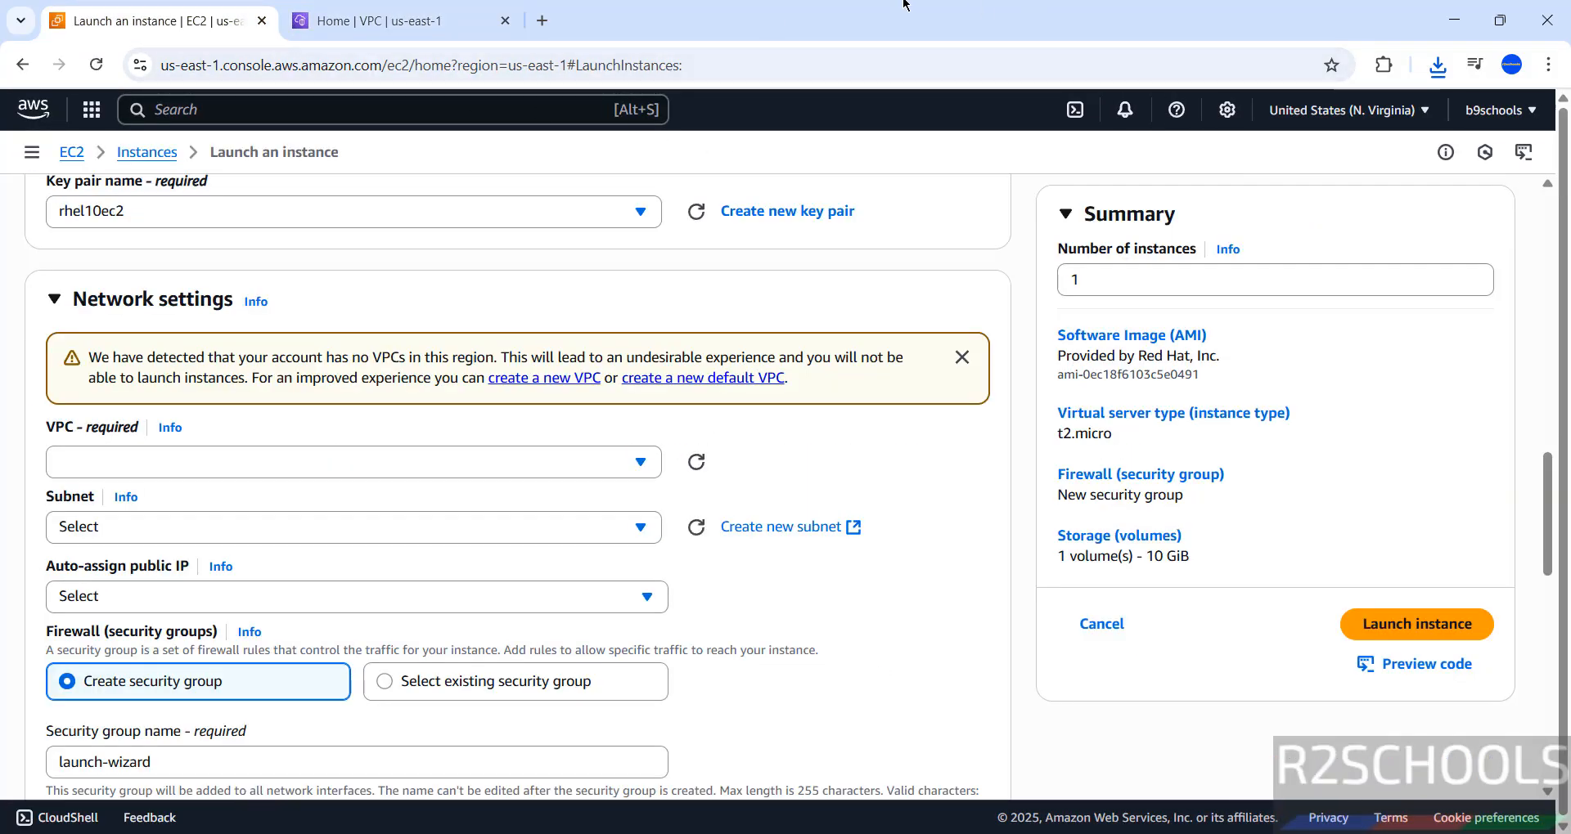
pyautogui.click(436, 30)
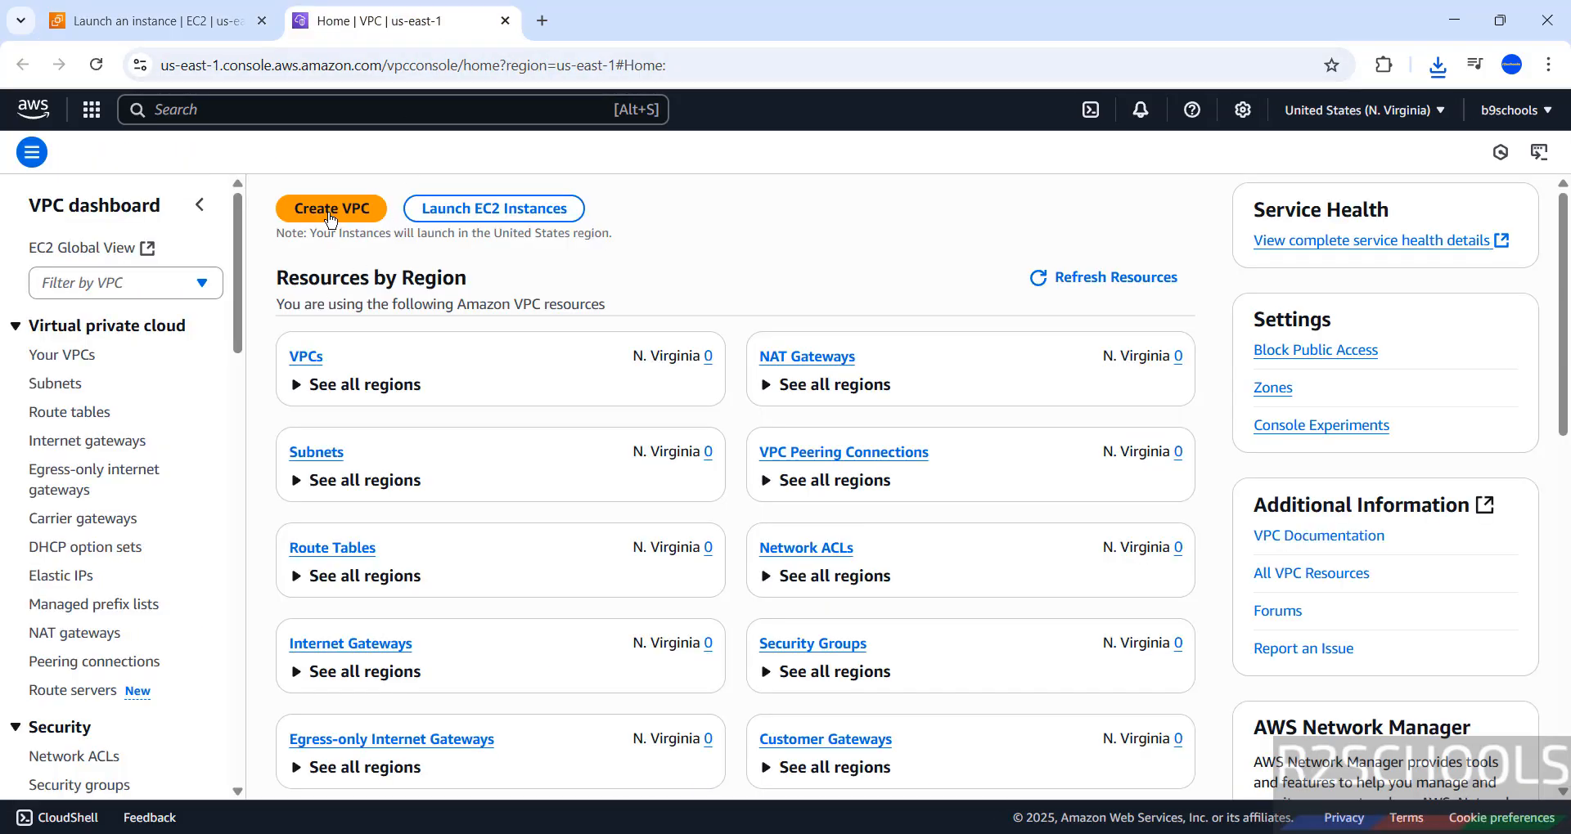
pyautogui.click(330, 215)
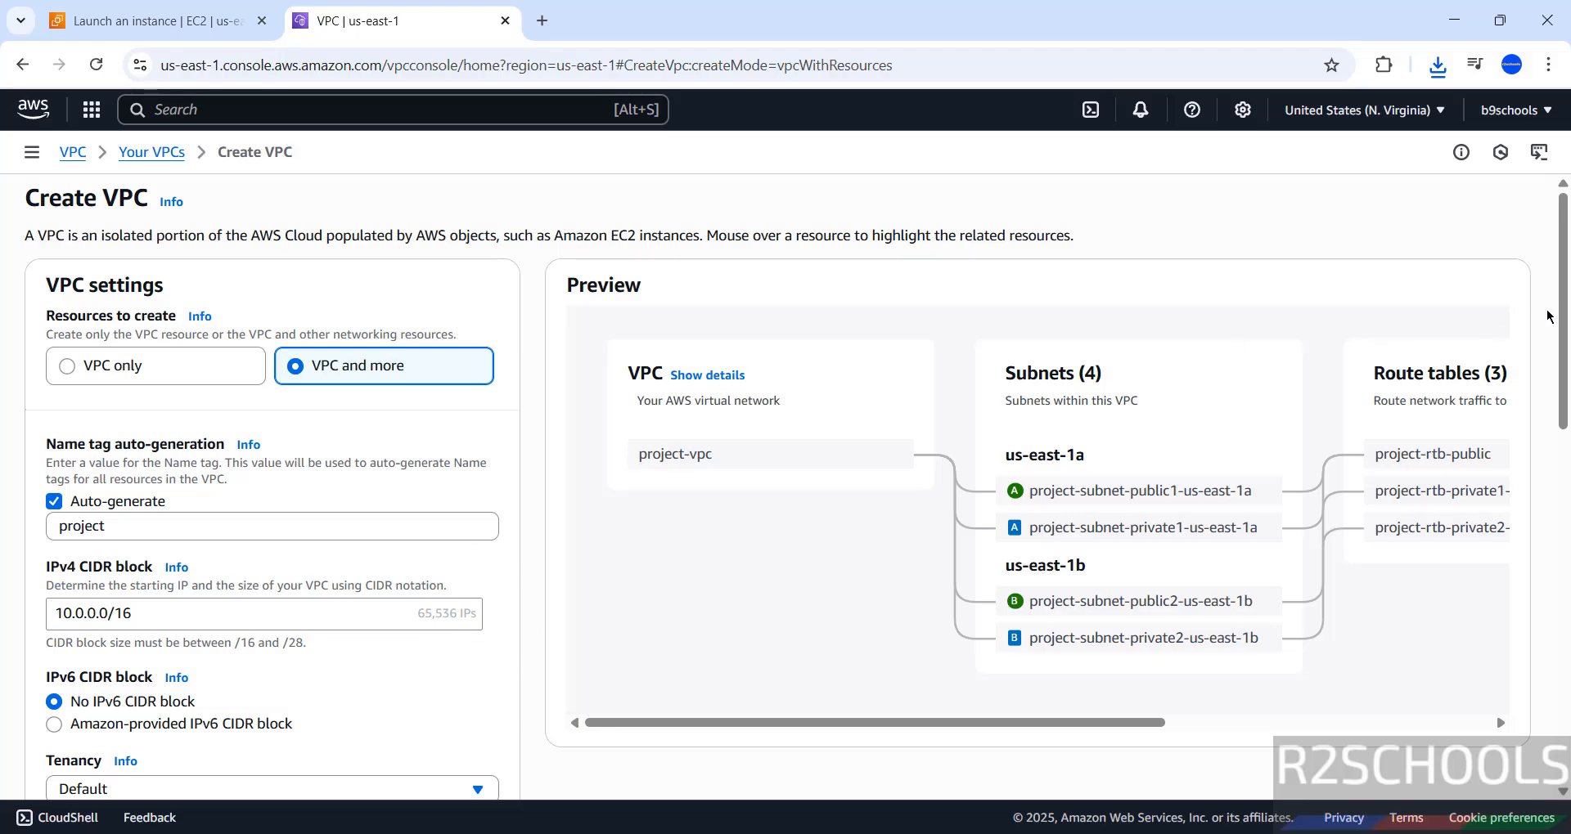
pyautogui.moveTo(1561, 315); pyautogui.dragTo(1560, 665)
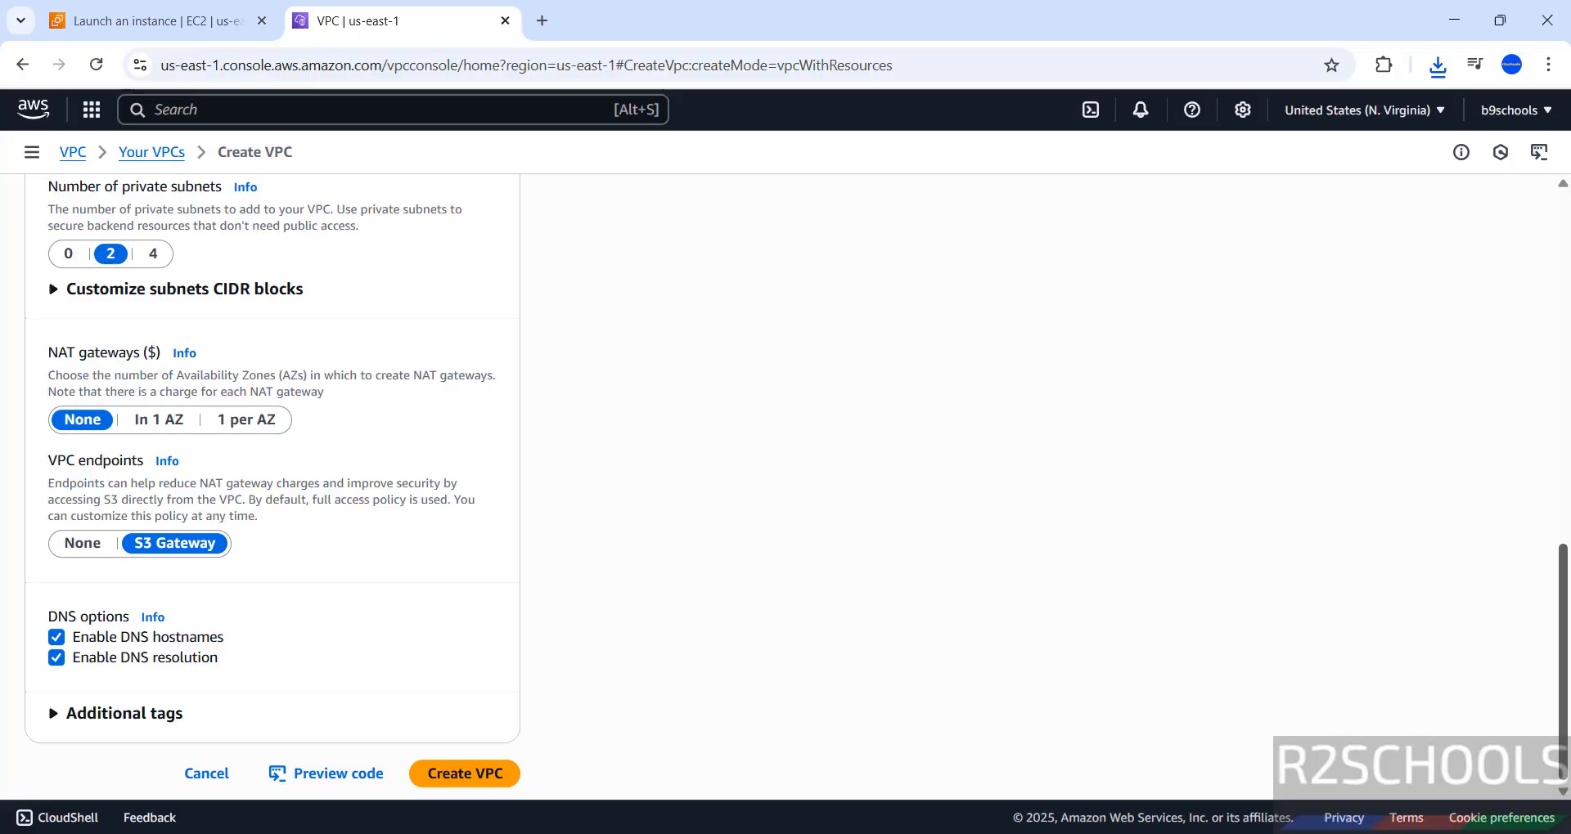
pyautogui.click(446, 788)
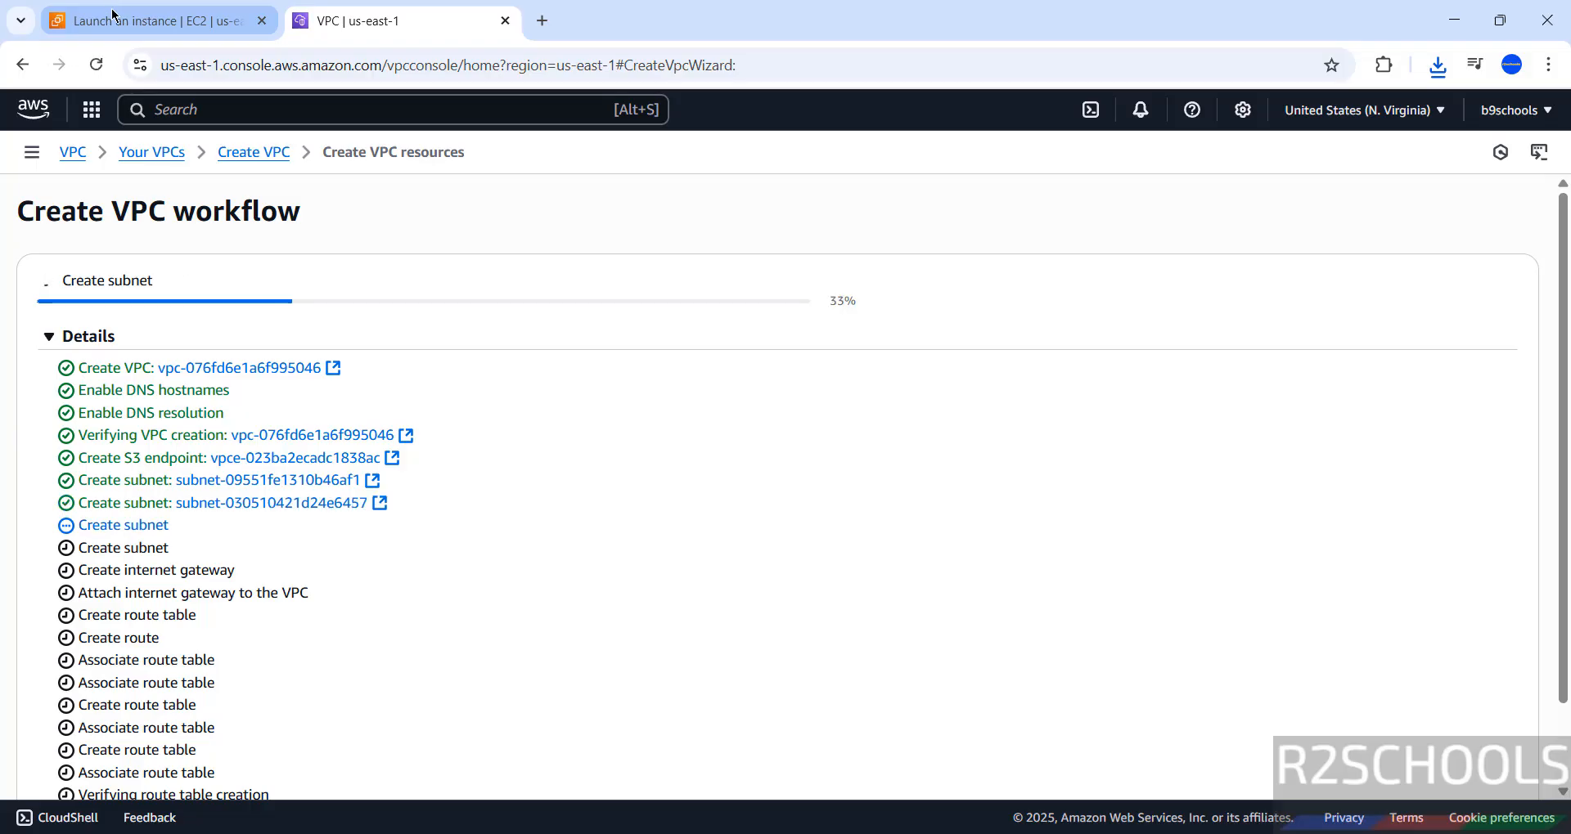
# Step: Back on the instance launch page, refresh the network lists and choose project-vpc with the subnet project-subnet-public2-us-east-1b
pyautogui.click(152, 34)
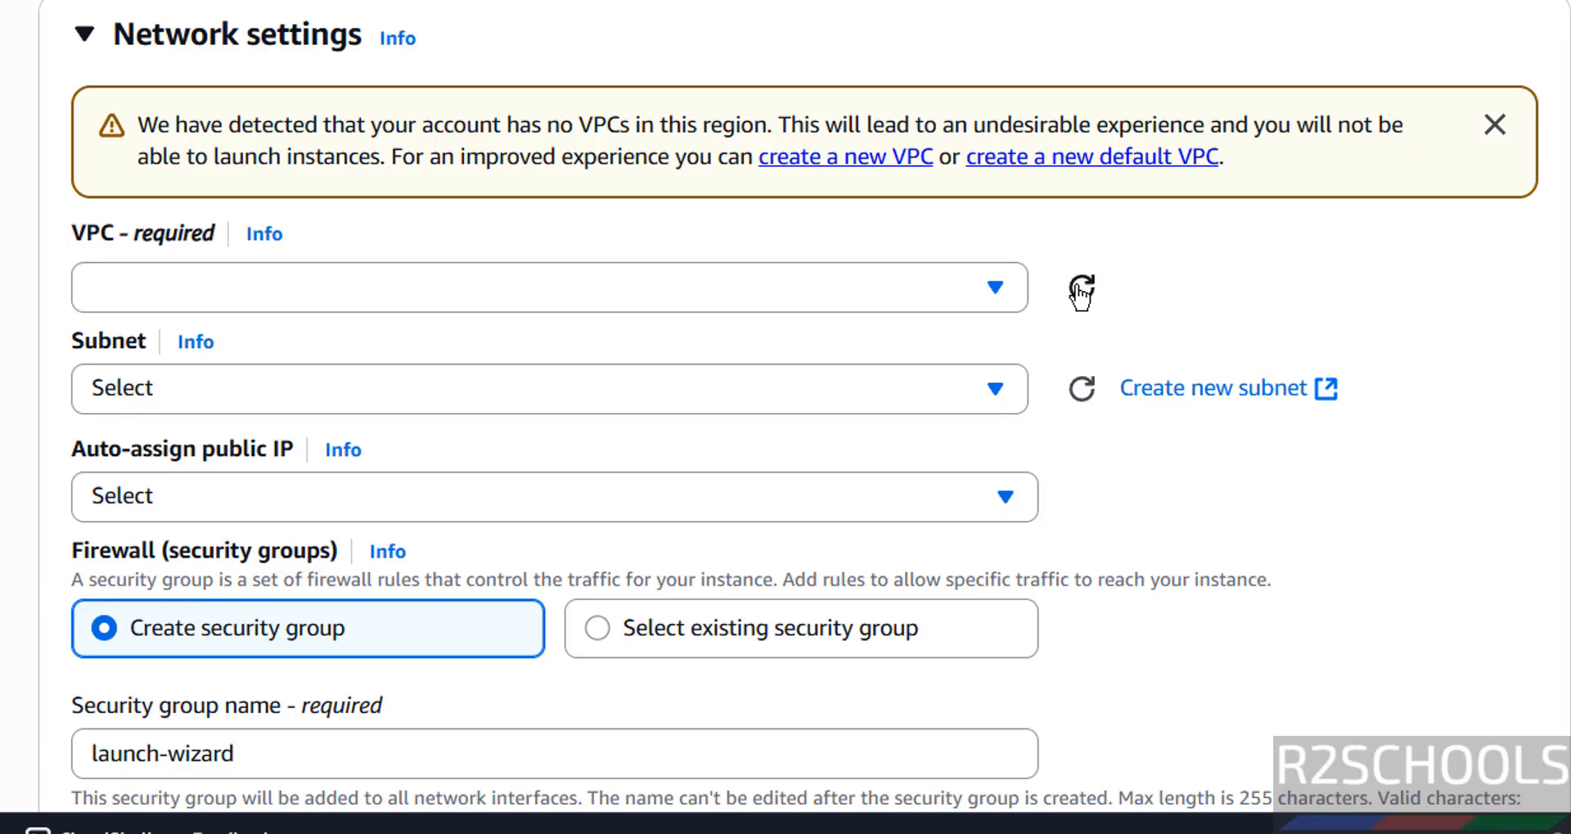
pyautogui.click(697, 462)
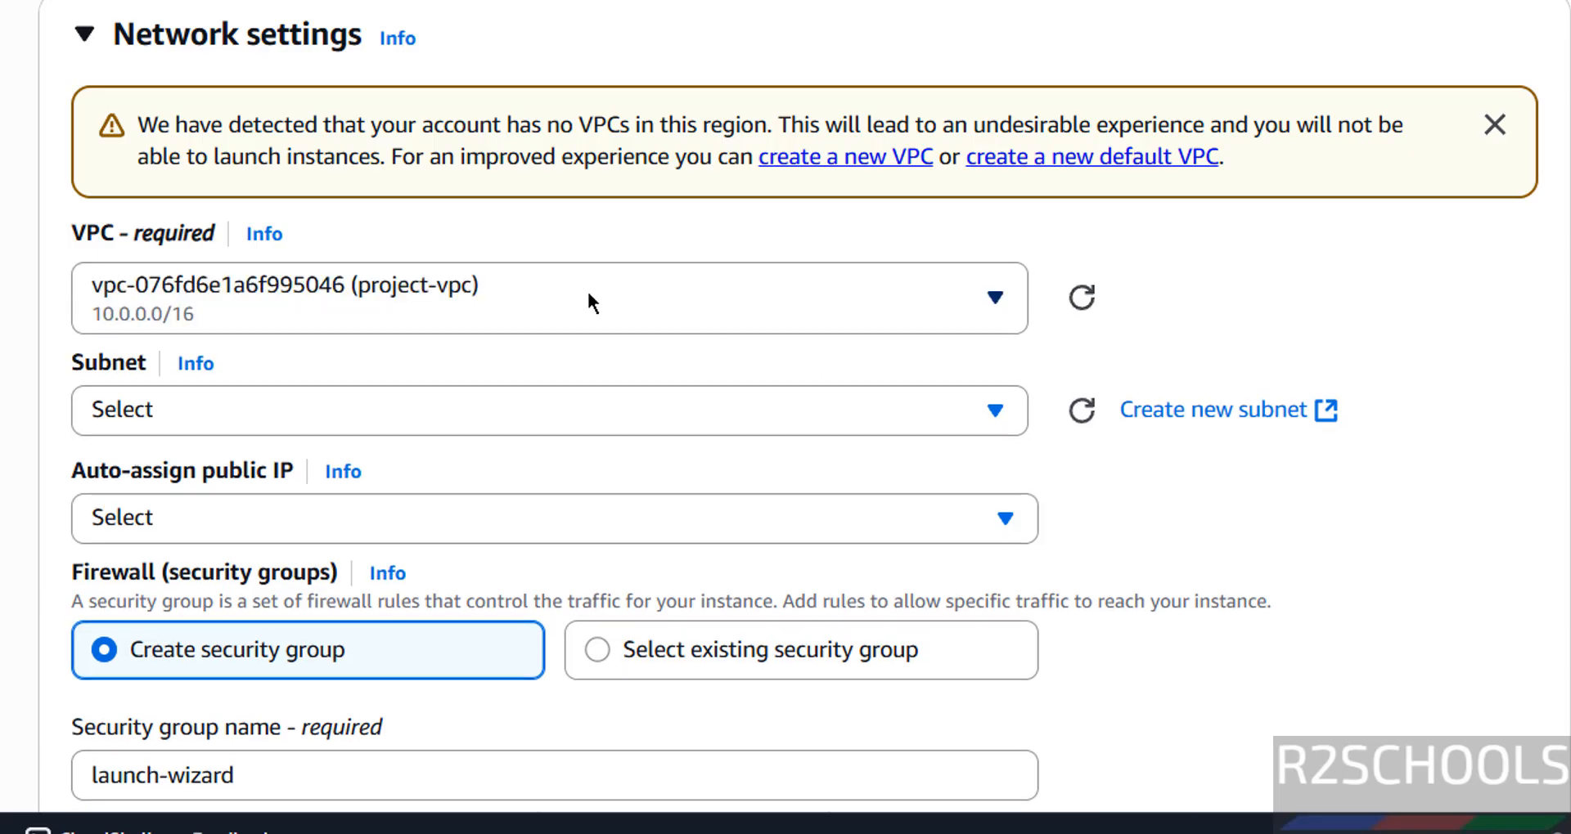
pyautogui.click(589, 296)
pyautogui.click(589, 296)
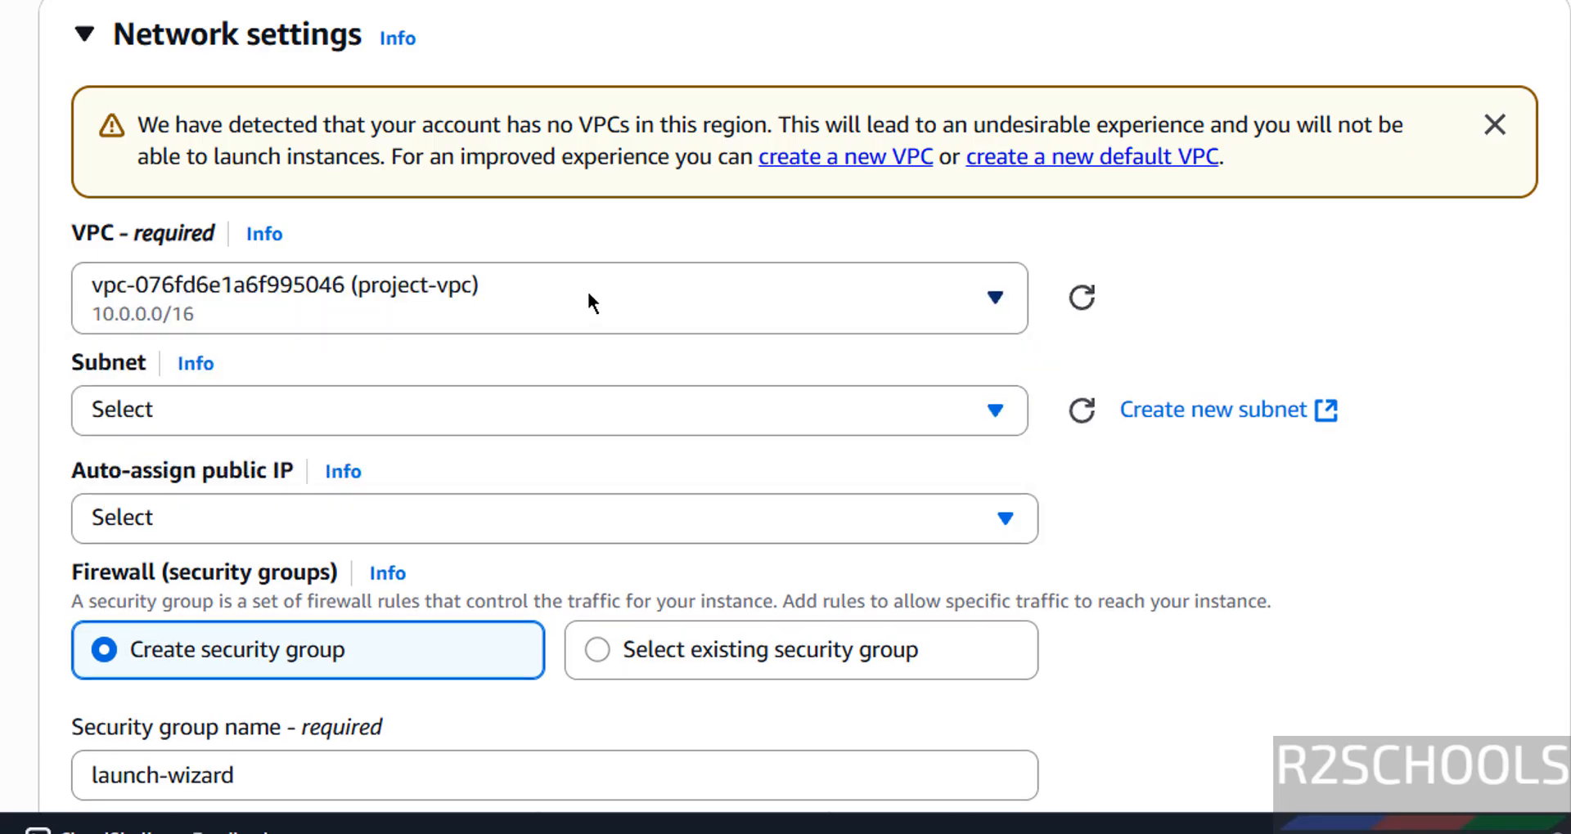
pyautogui.click(1086, 420)
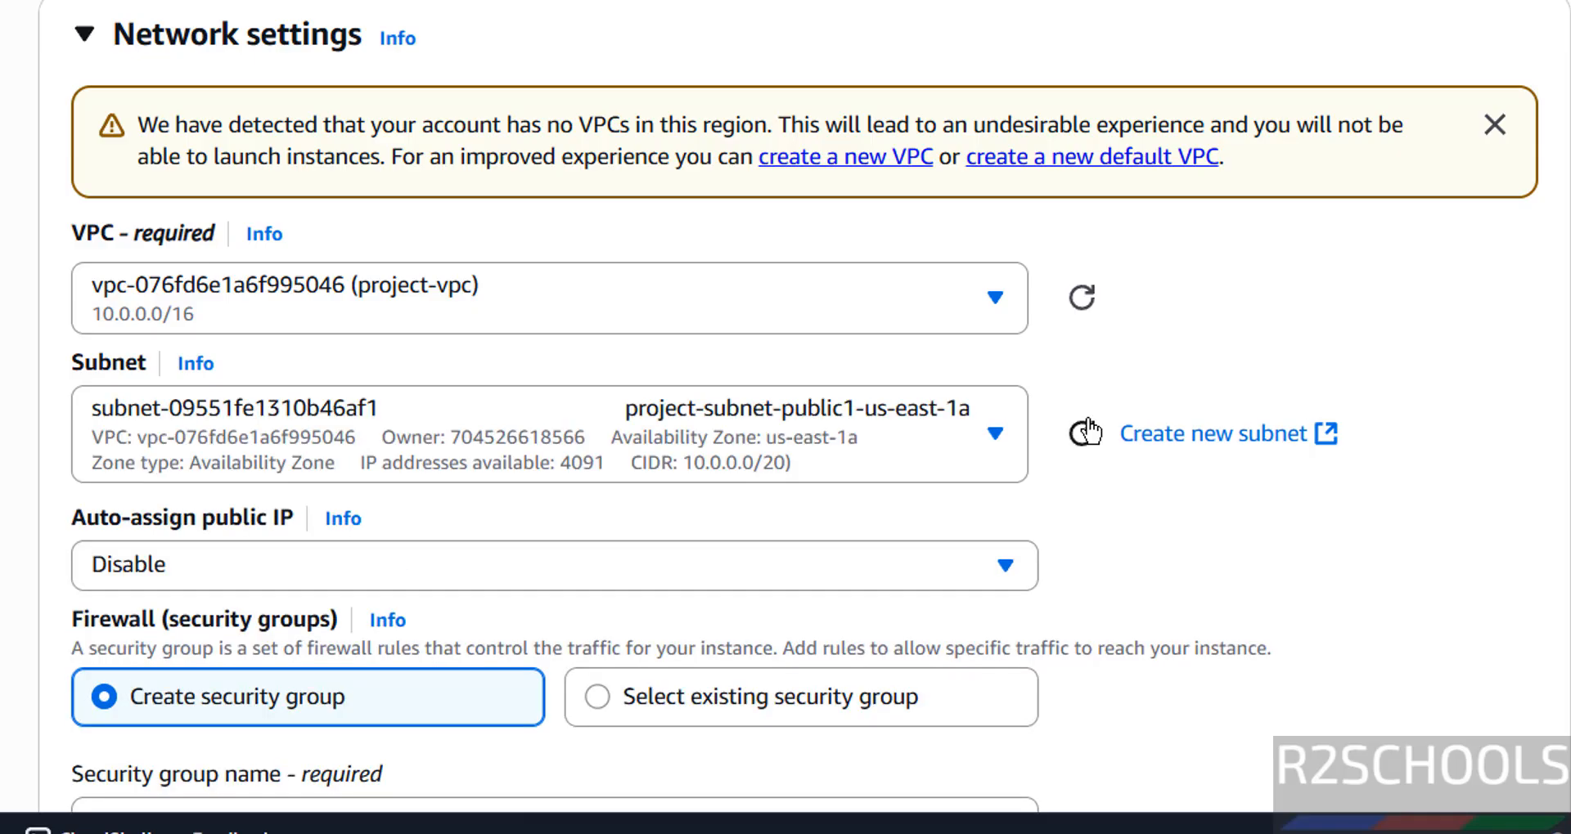
pyautogui.click(753, 440)
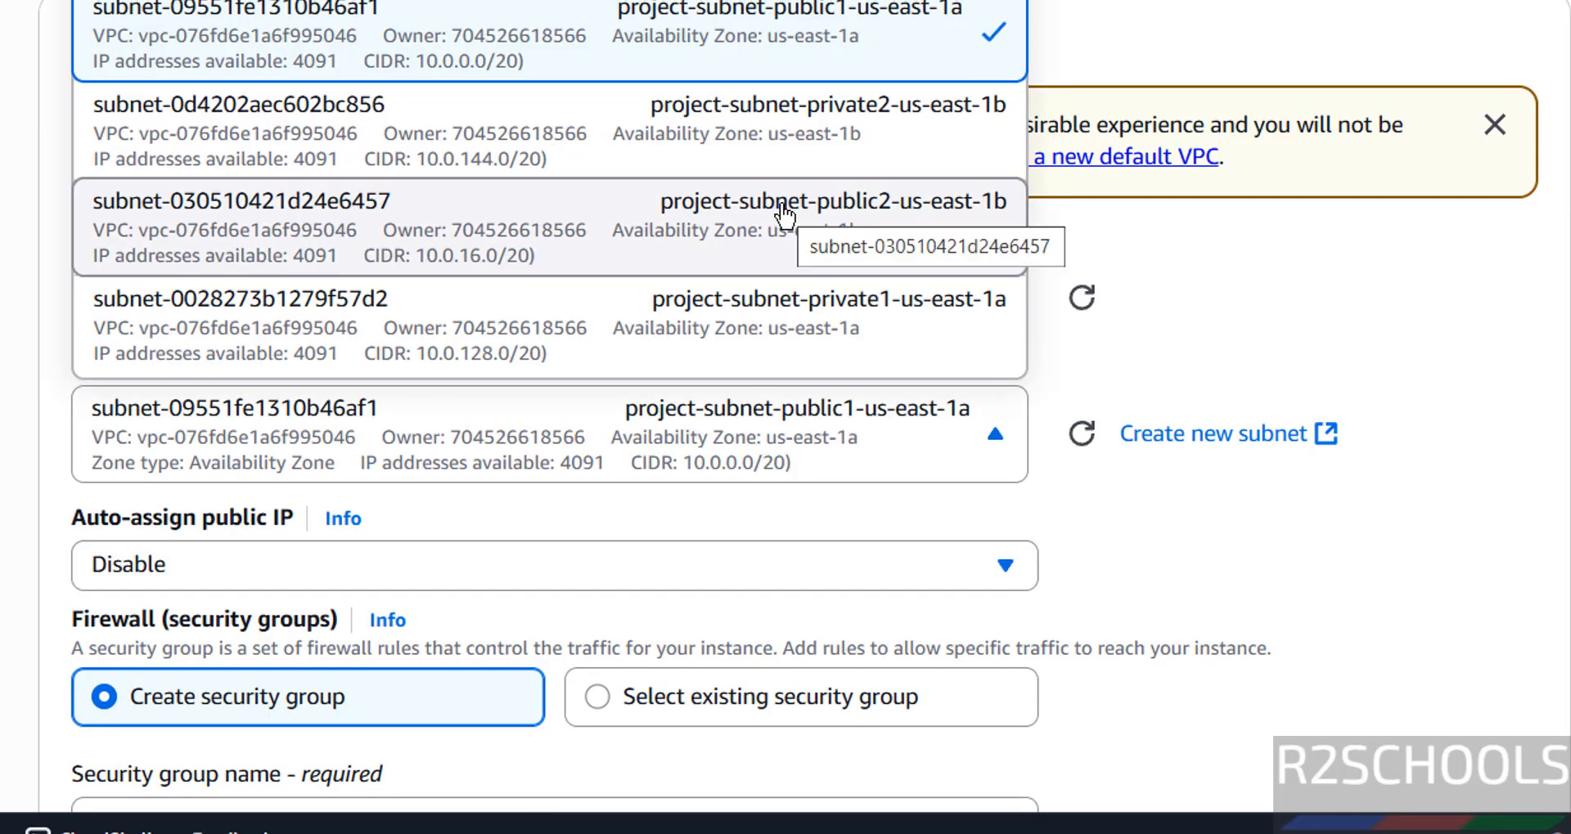
pyautogui.click(783, 217)
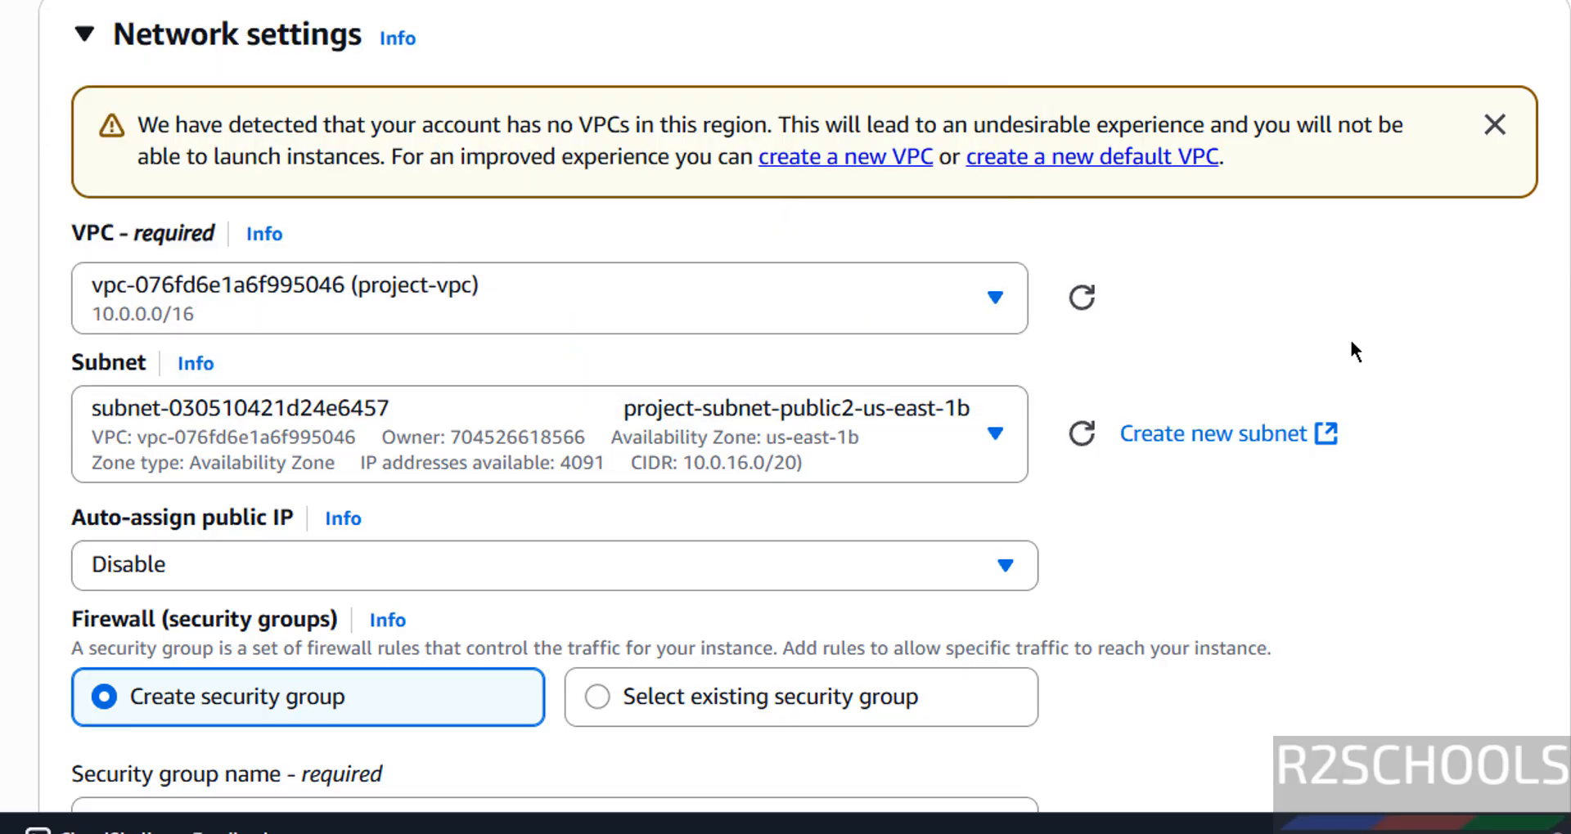
# Step: Enable auto-assignment of a public IP for the instance
pyautogui.scroll(-4, 1352, 344)
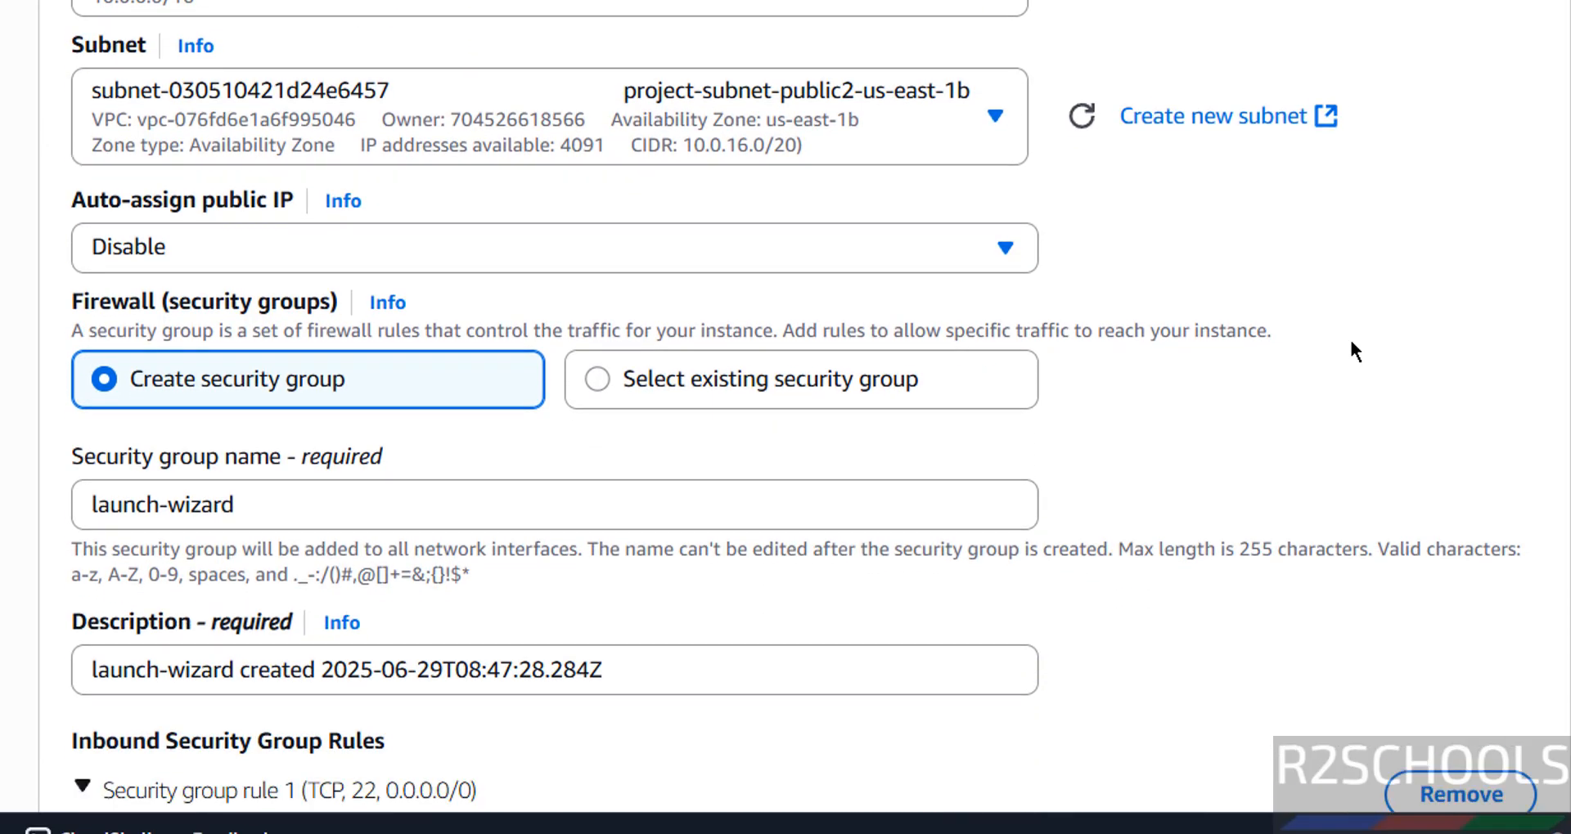
pyautogui.click(272, 235)
pyautogui.click(273, 235)
pyautogui.click(273, 235)
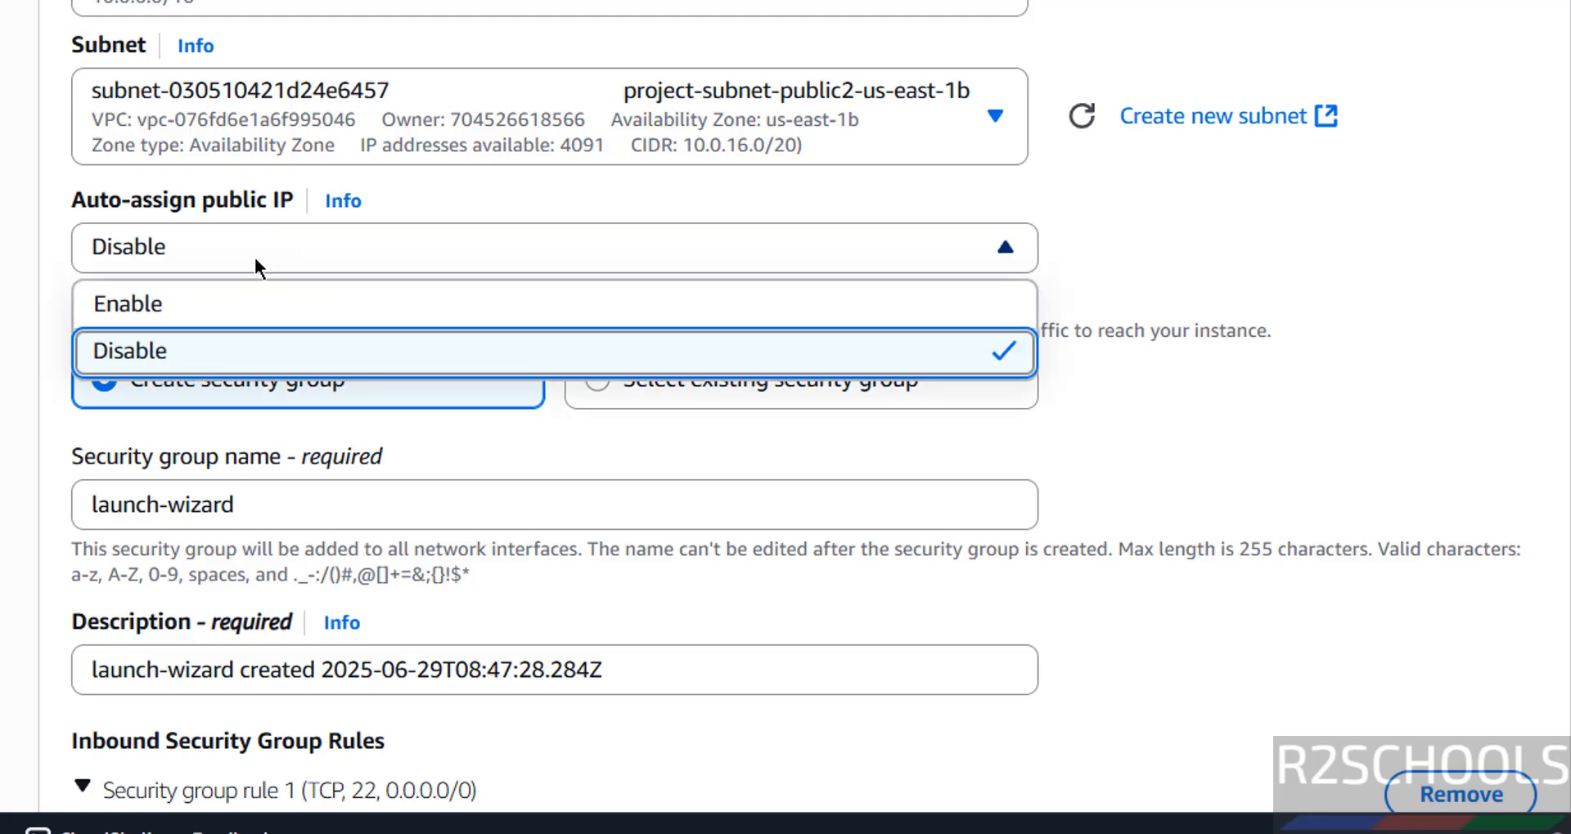
pyautogui.click(227, 304)
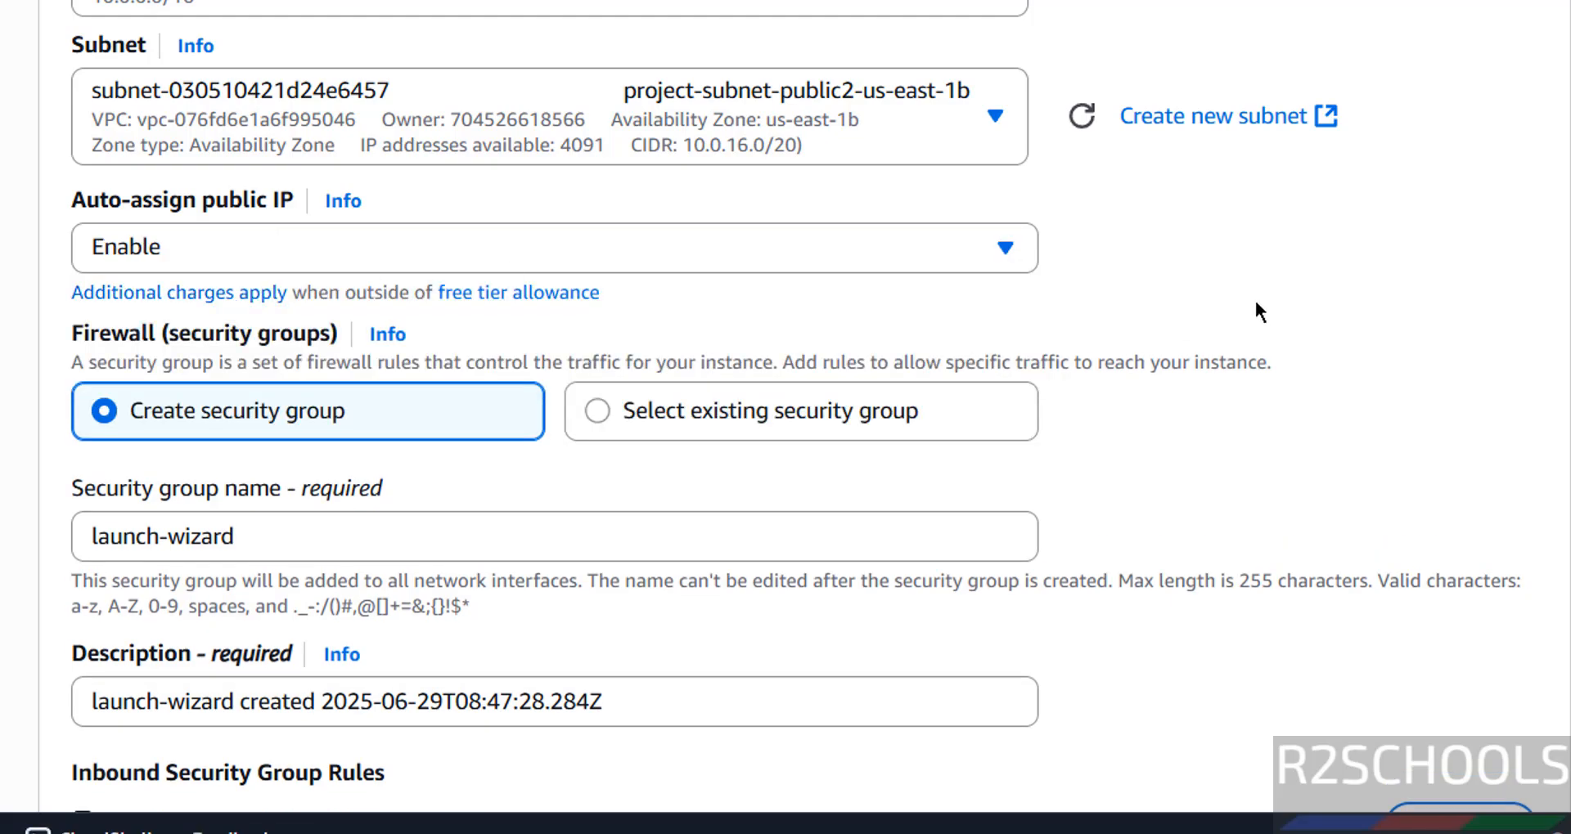
# Step: Check which existing security groups are available, then return the firewall setting to creating a new security group
pyautogui.scroll(1, 1257, 309)
pyautogui.scroll(-3, 1257, 309)
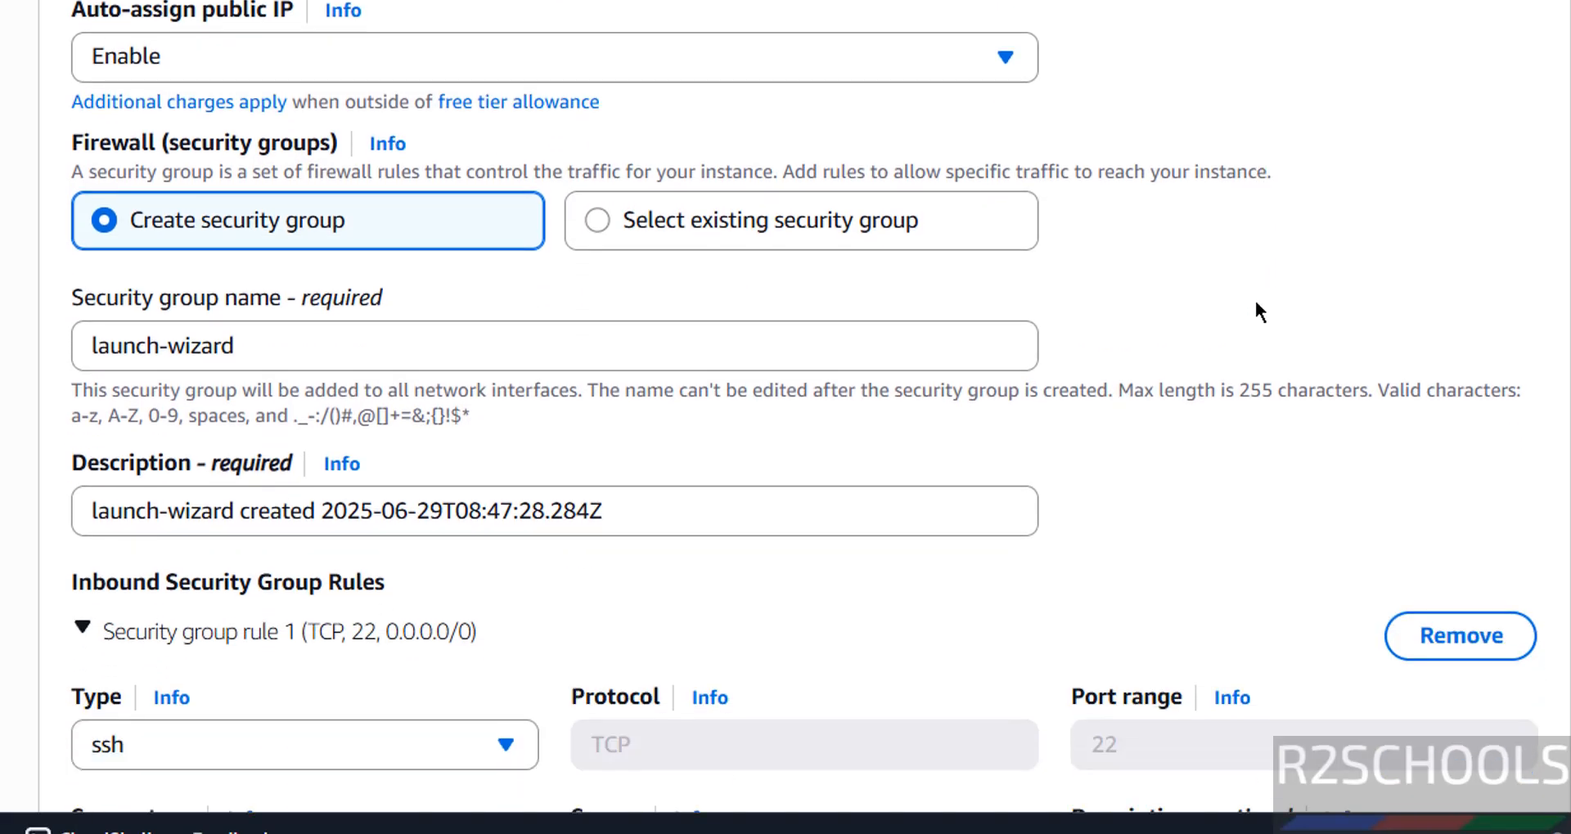
pyautogui.scroll(-1, 1257, 311)
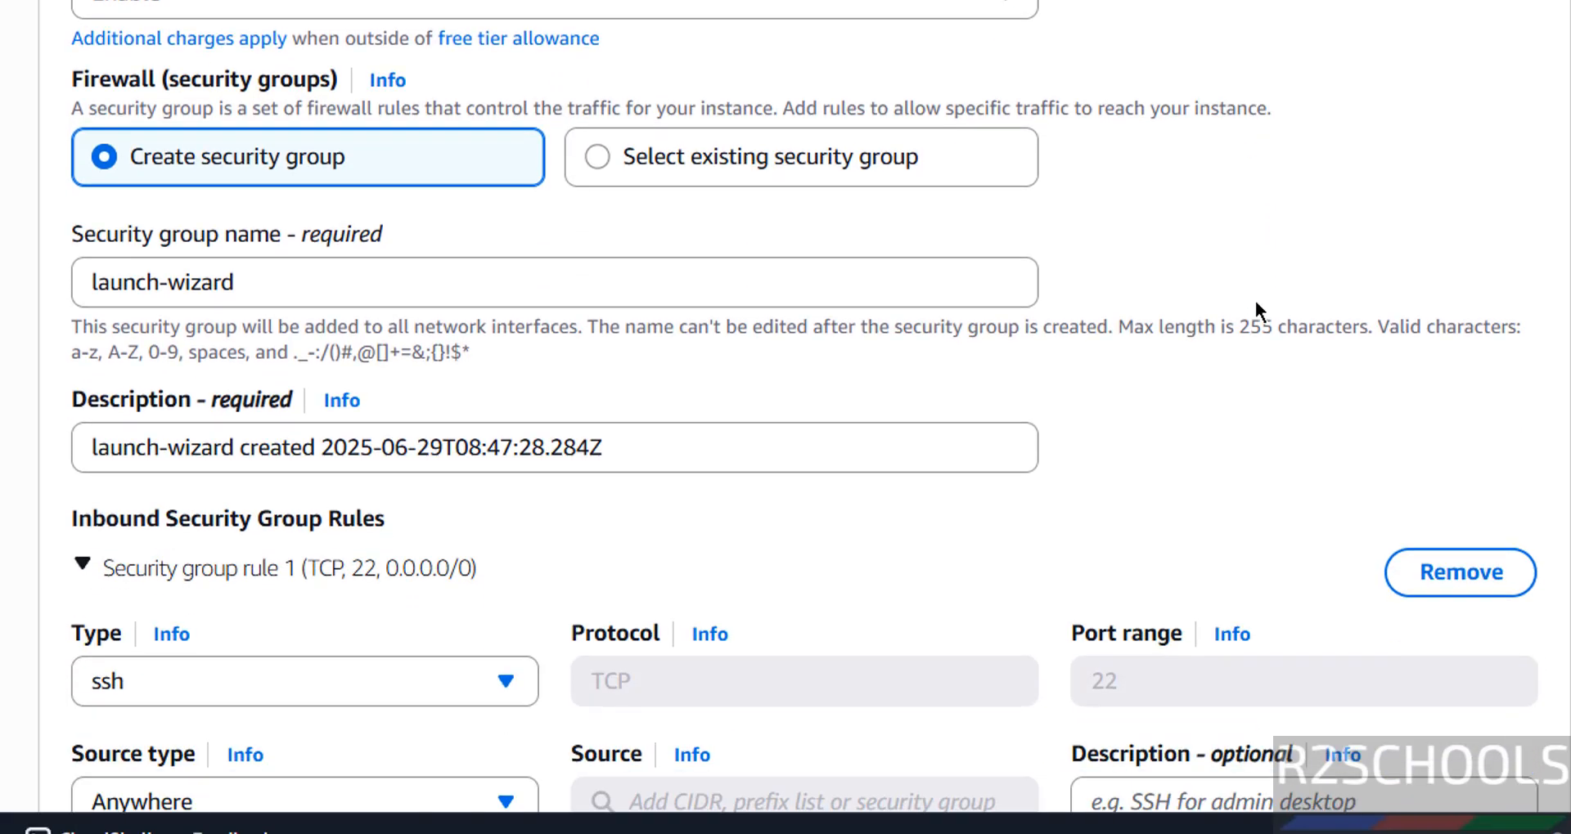
pyautogui.click(628, 162)
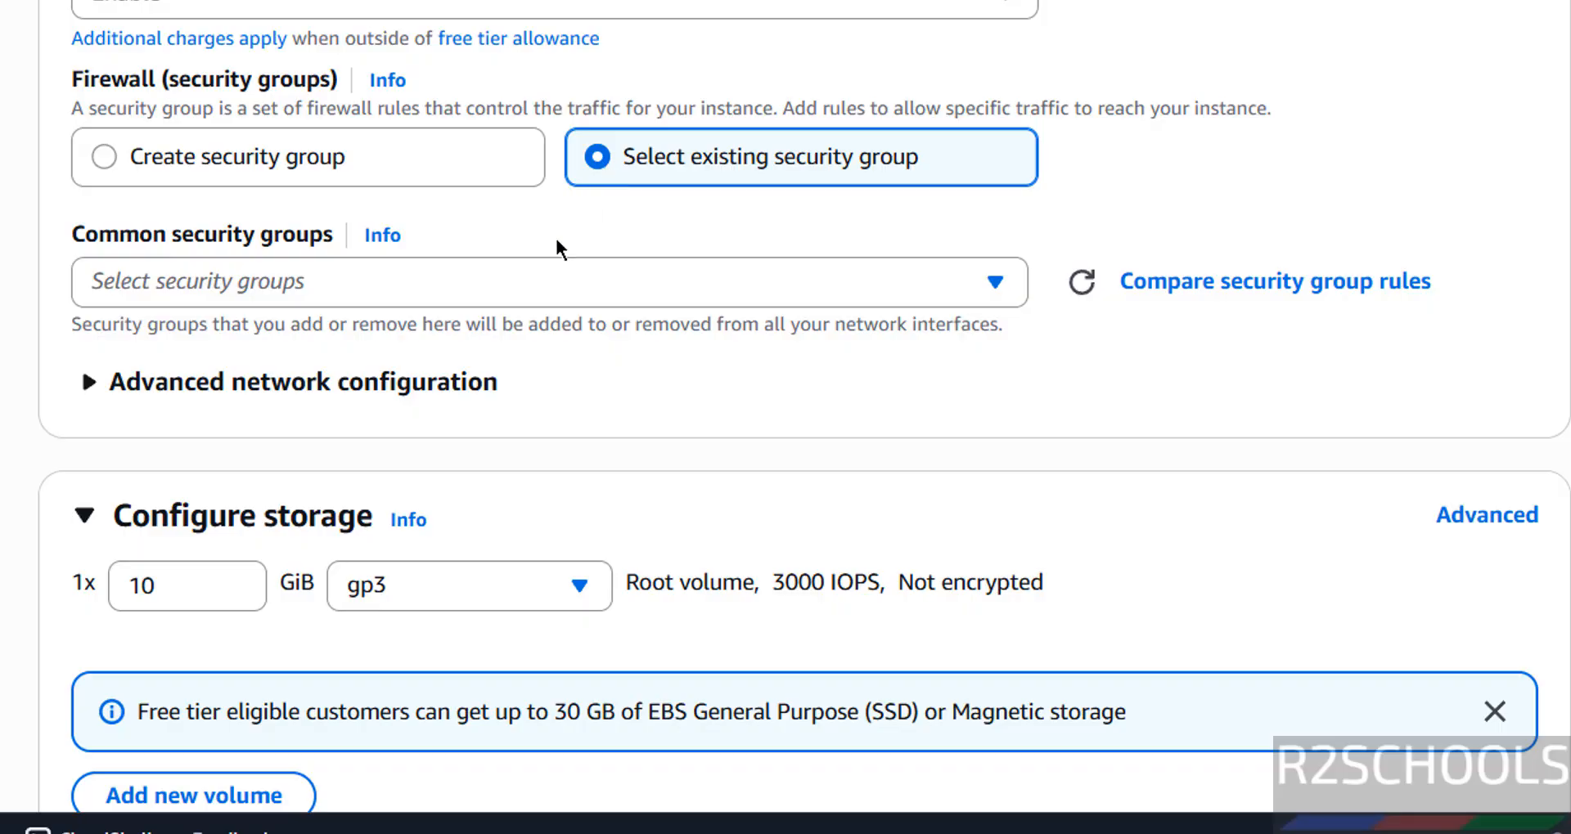
pyautogui.click(531, 281)
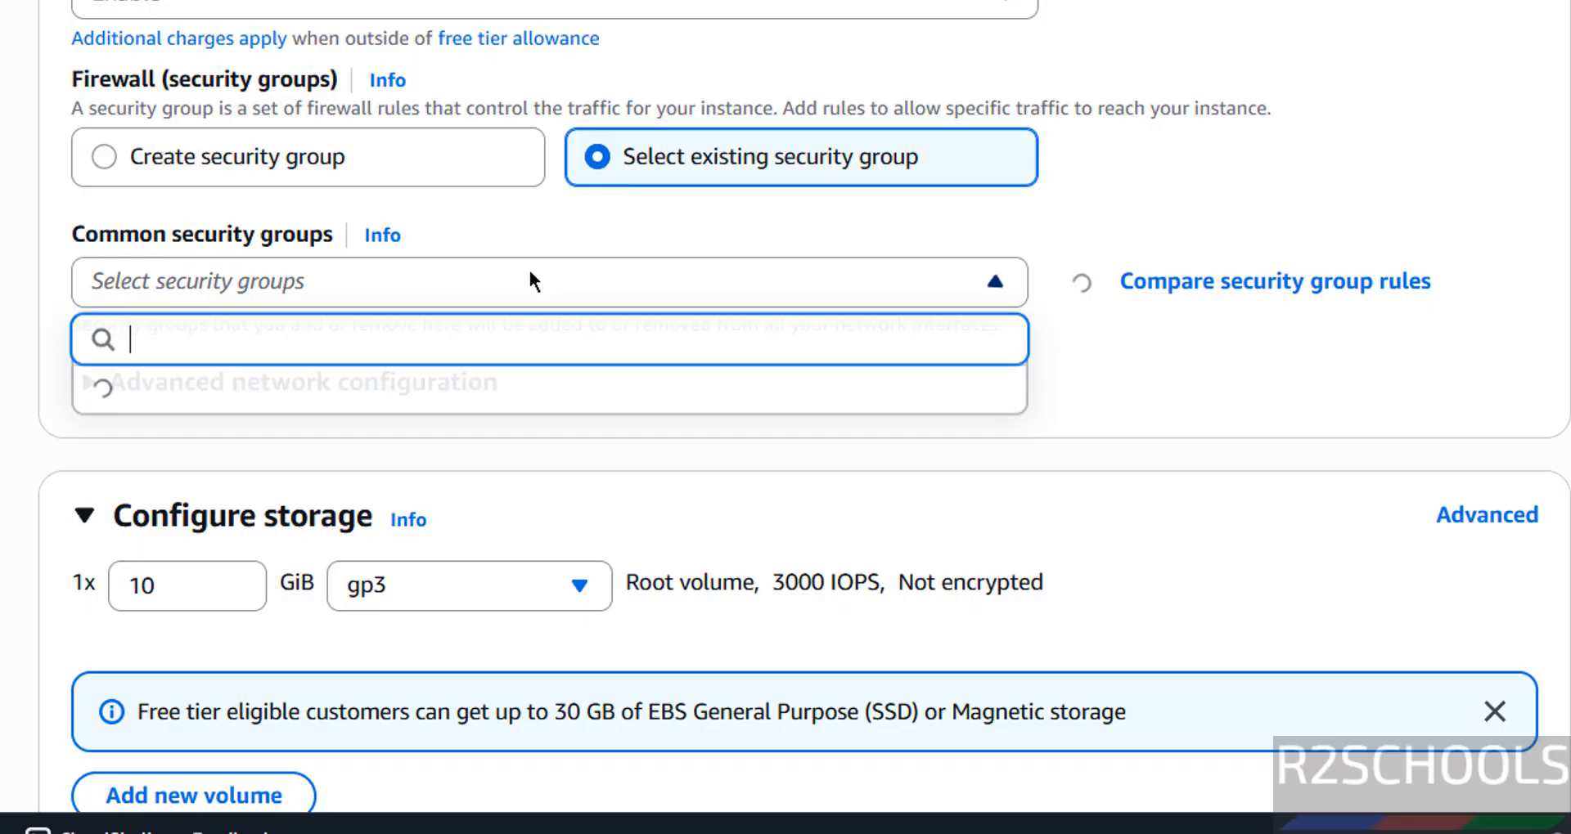
pyautogui.click(232, 172)
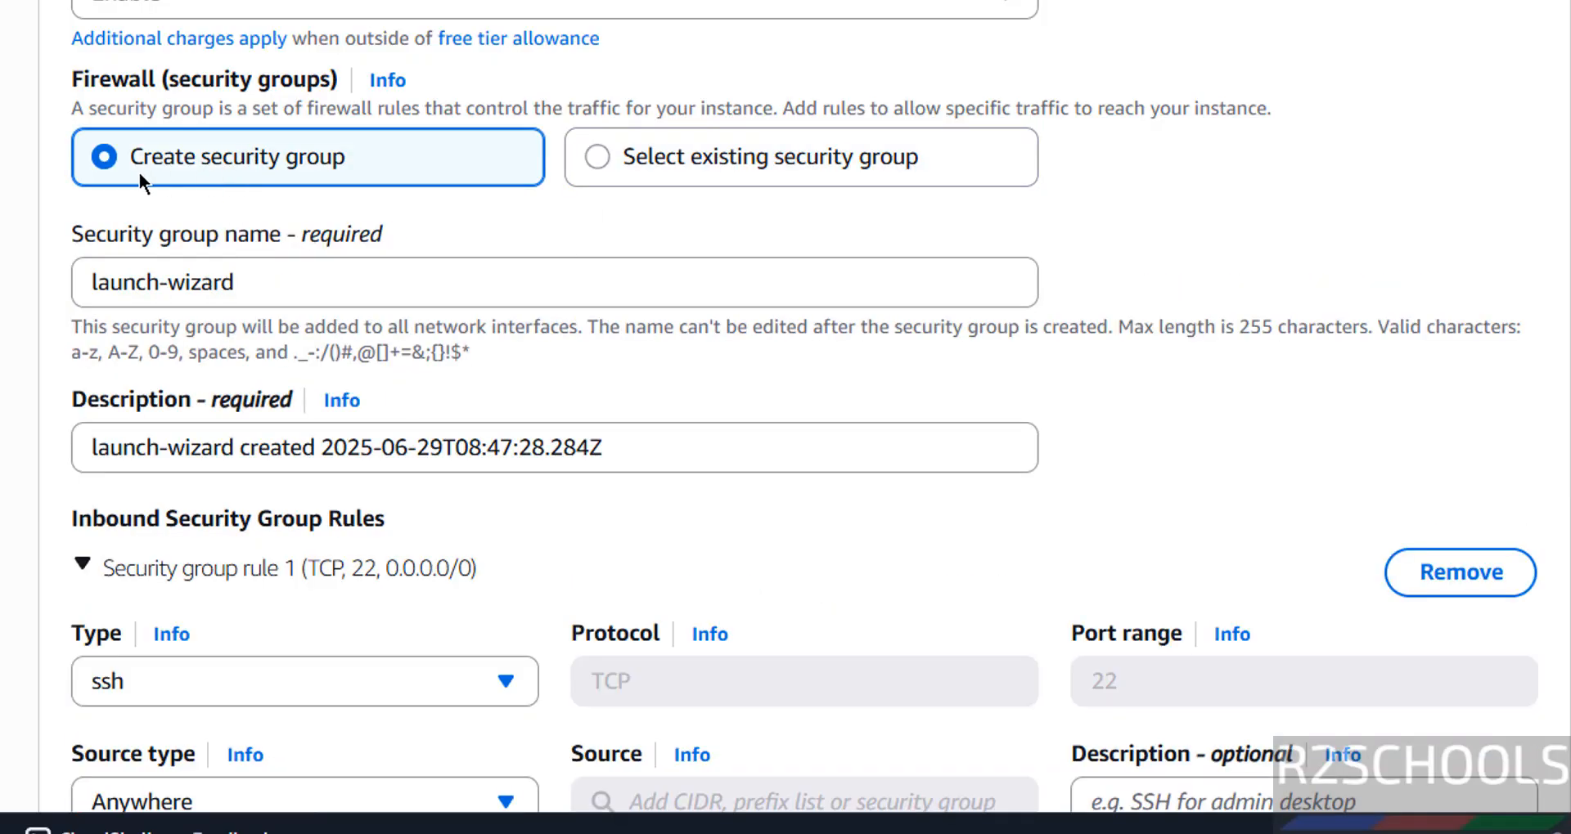
# Step: Name the new security group rhel10sg
pyautogui.moveTo(273, 290); pyautogui.dragTo(4, 296)
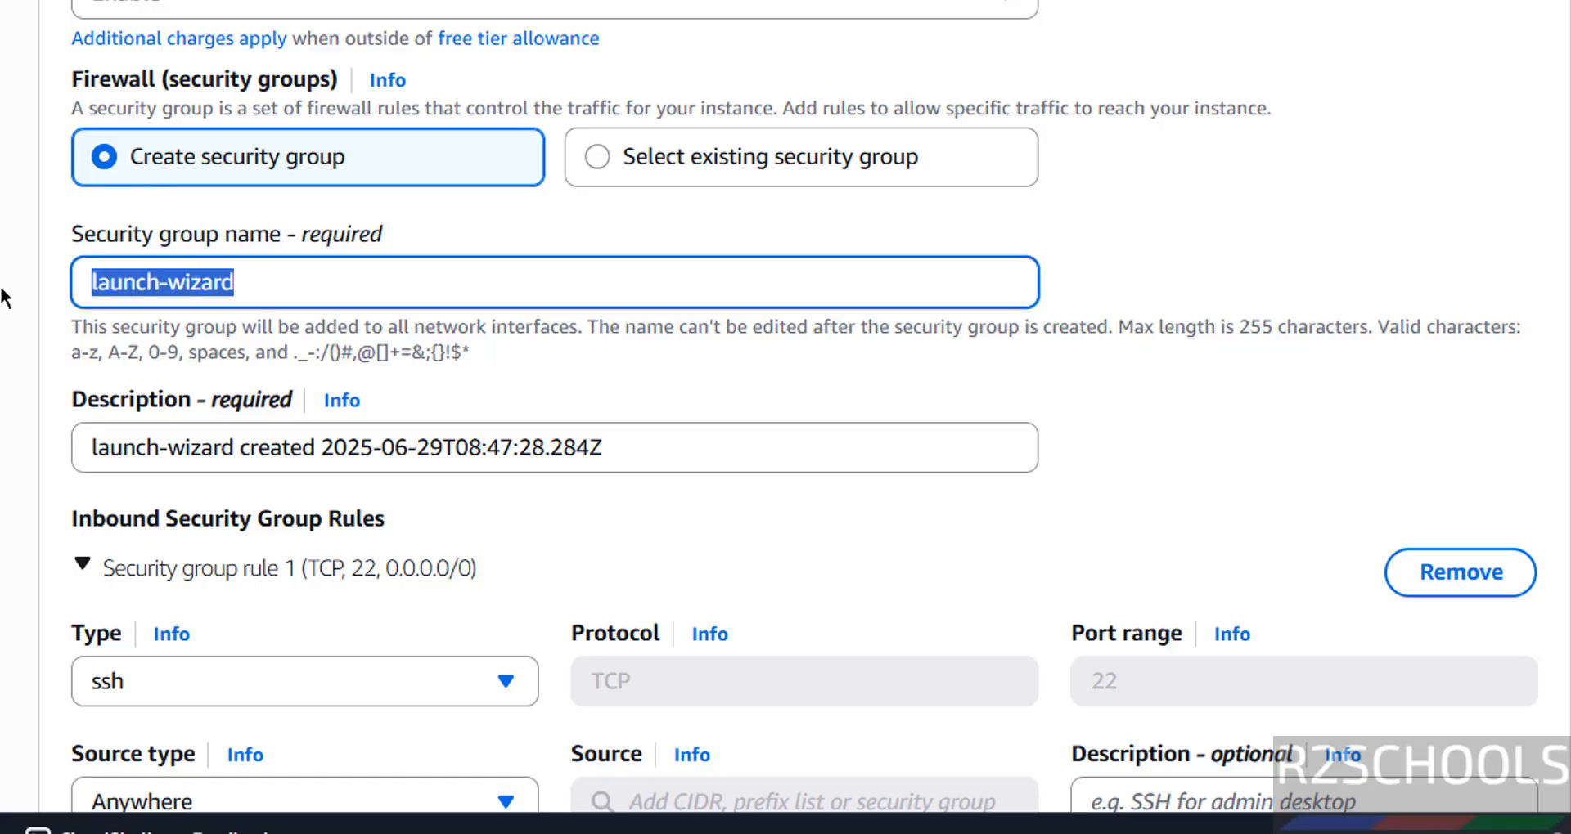
pyautogui.write('rhel')
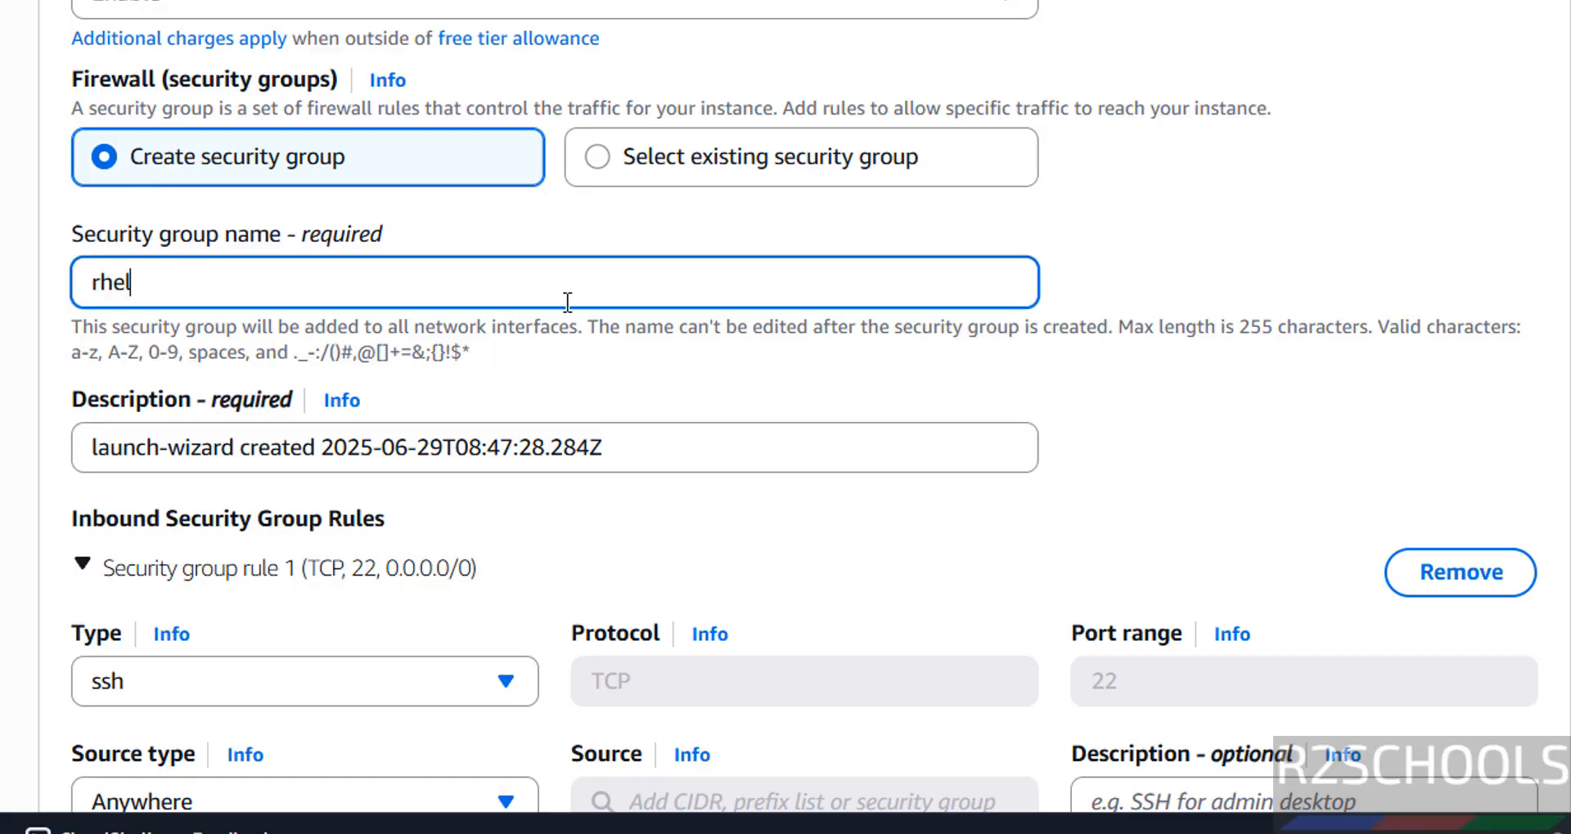
pyautogui.write('10sg')
pyautogui.click(1143, 460)
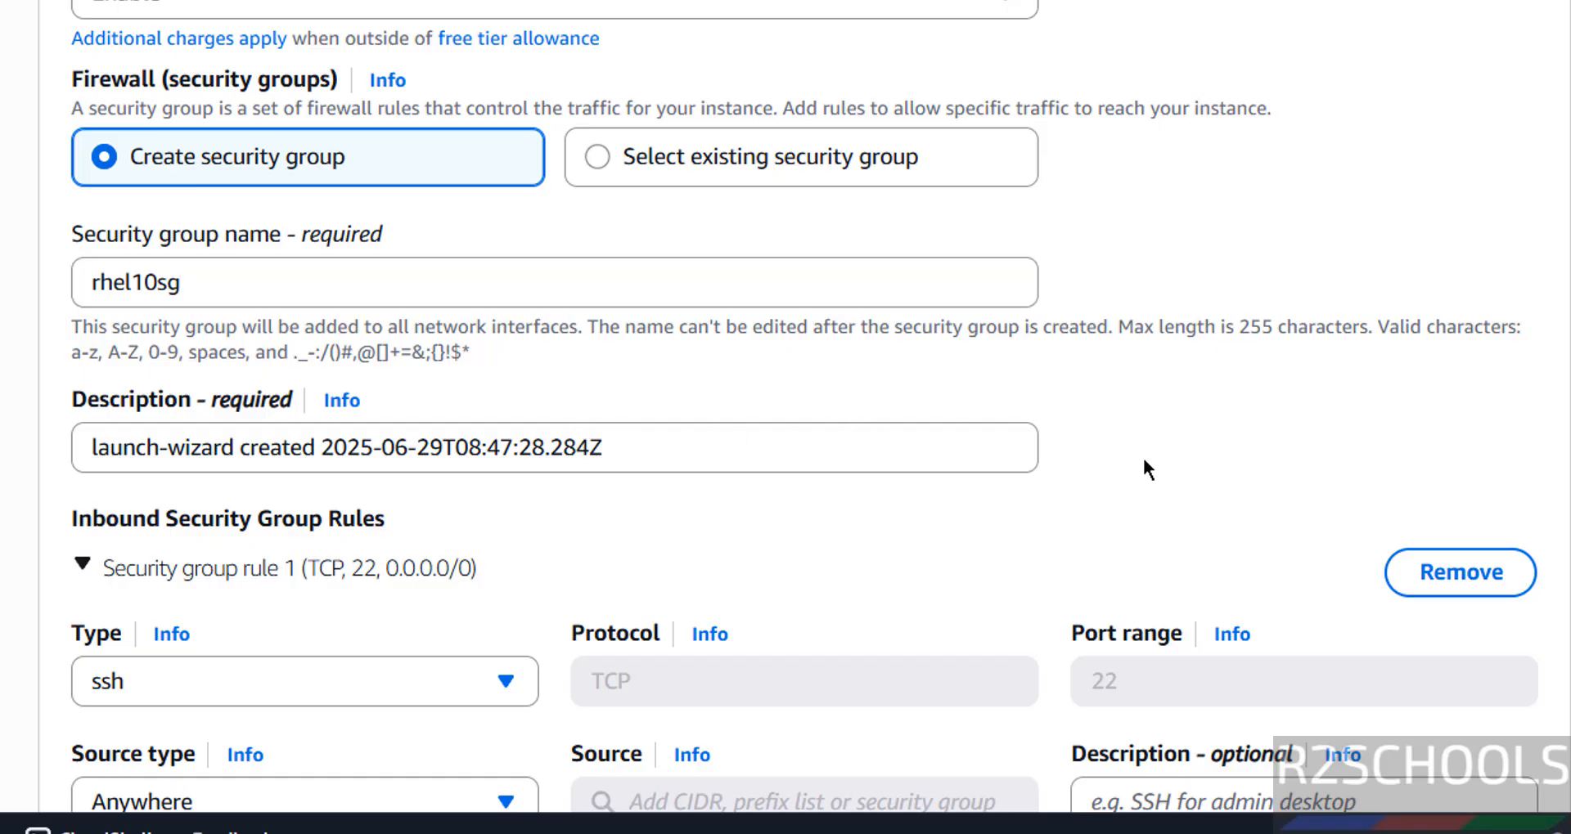
# Step: Review the security group's inbound SSH rule and the advanced network configuration options
pyautogui.scroll(-3, 1144, 460)
pyautogui.scroll(-2, 1143, 460)
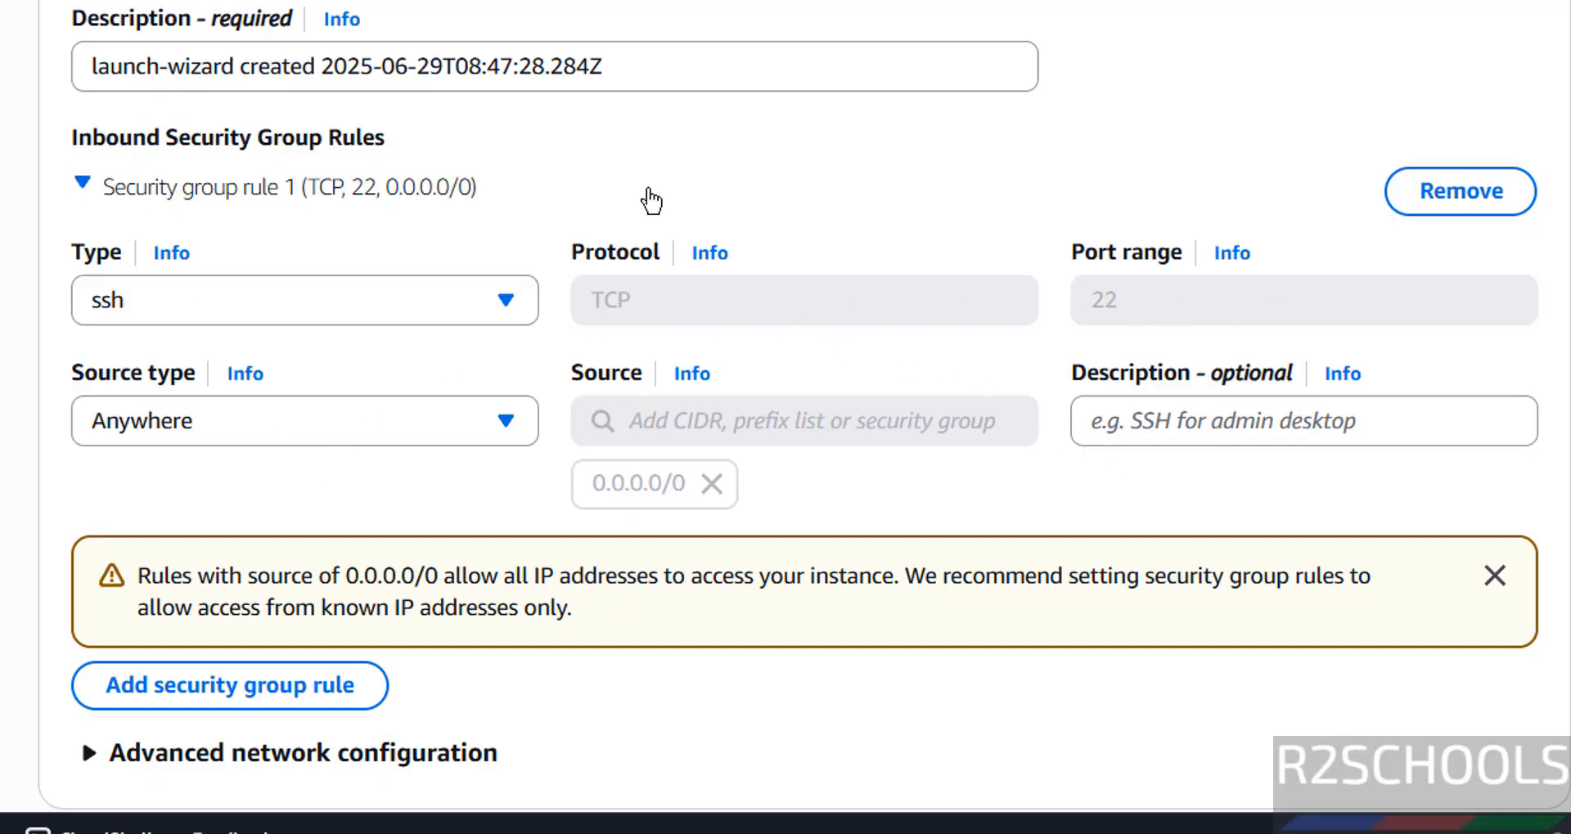
pyautogui.scroll(-5, 667, 203)
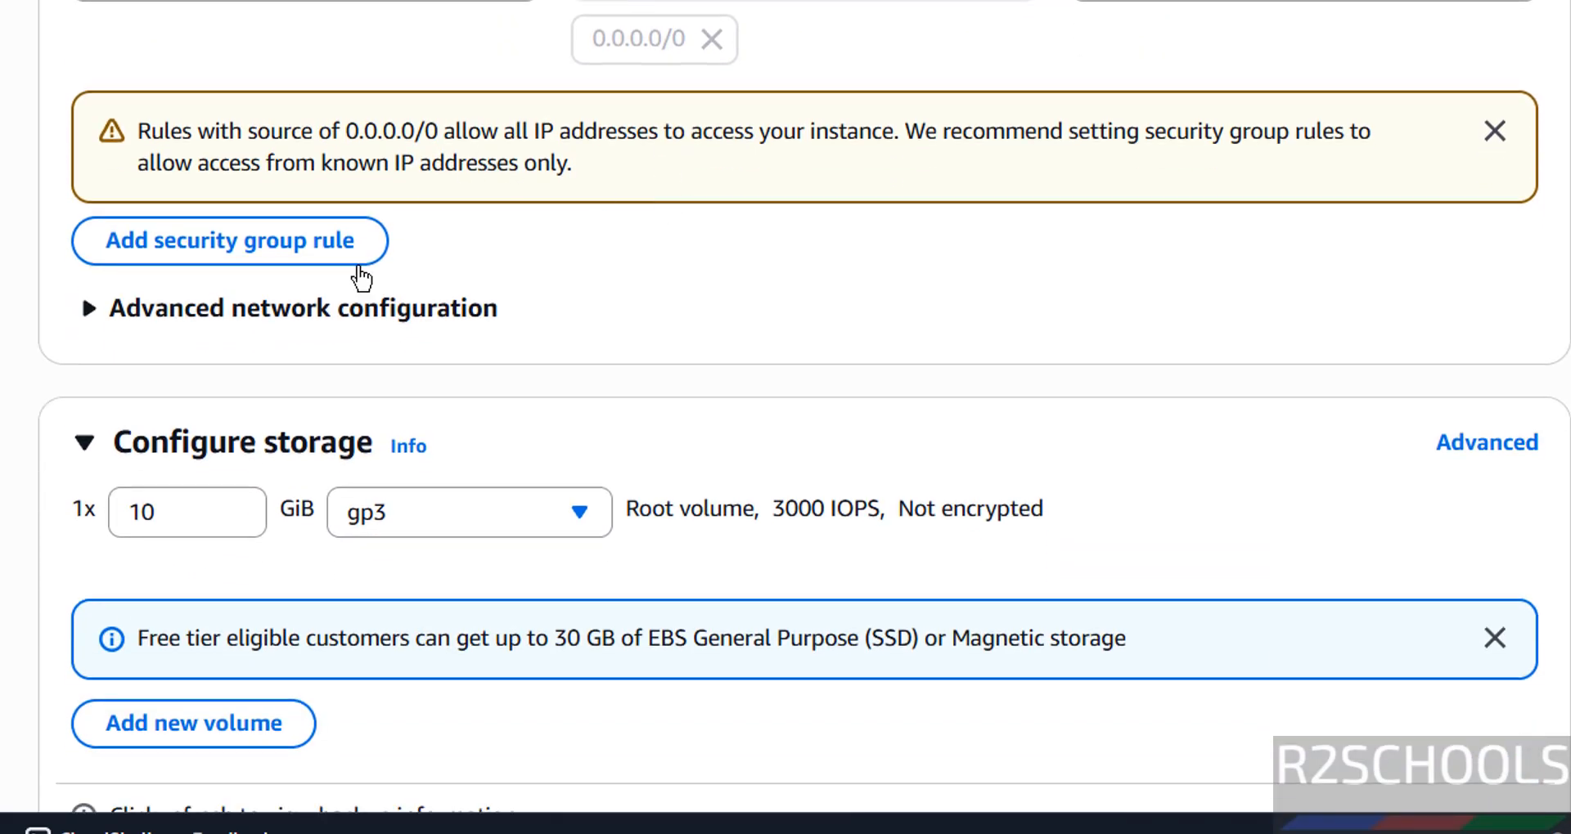
pyautogui.click(330, 307)
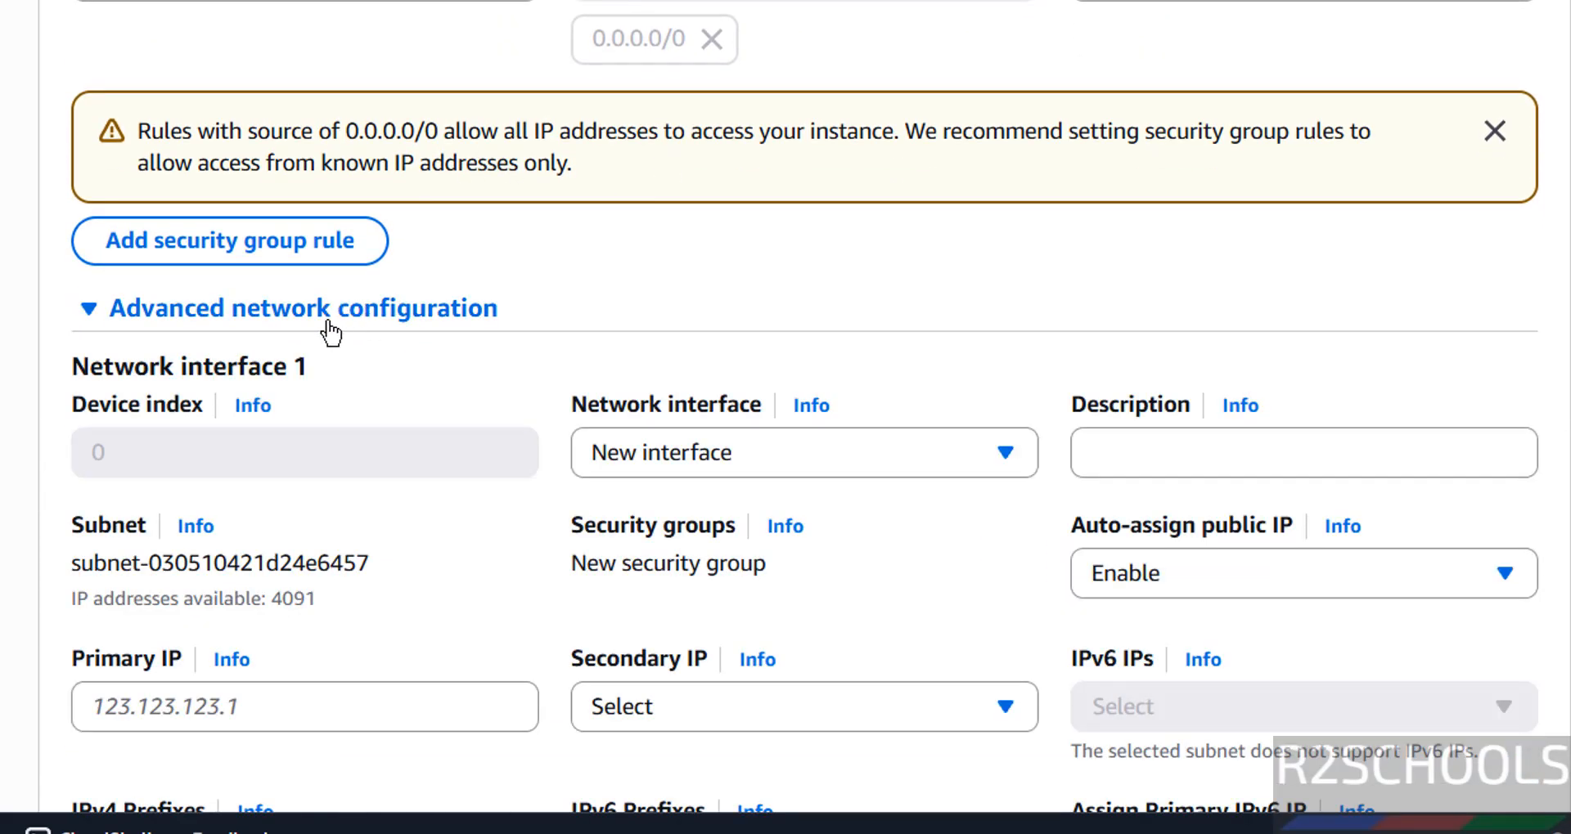
pyautogui.click(325, 316)
# Step: Set the root volume size to 30 GiB, keeping the gp3 volume type
pyautogui.scroll(-3, 730, 328)
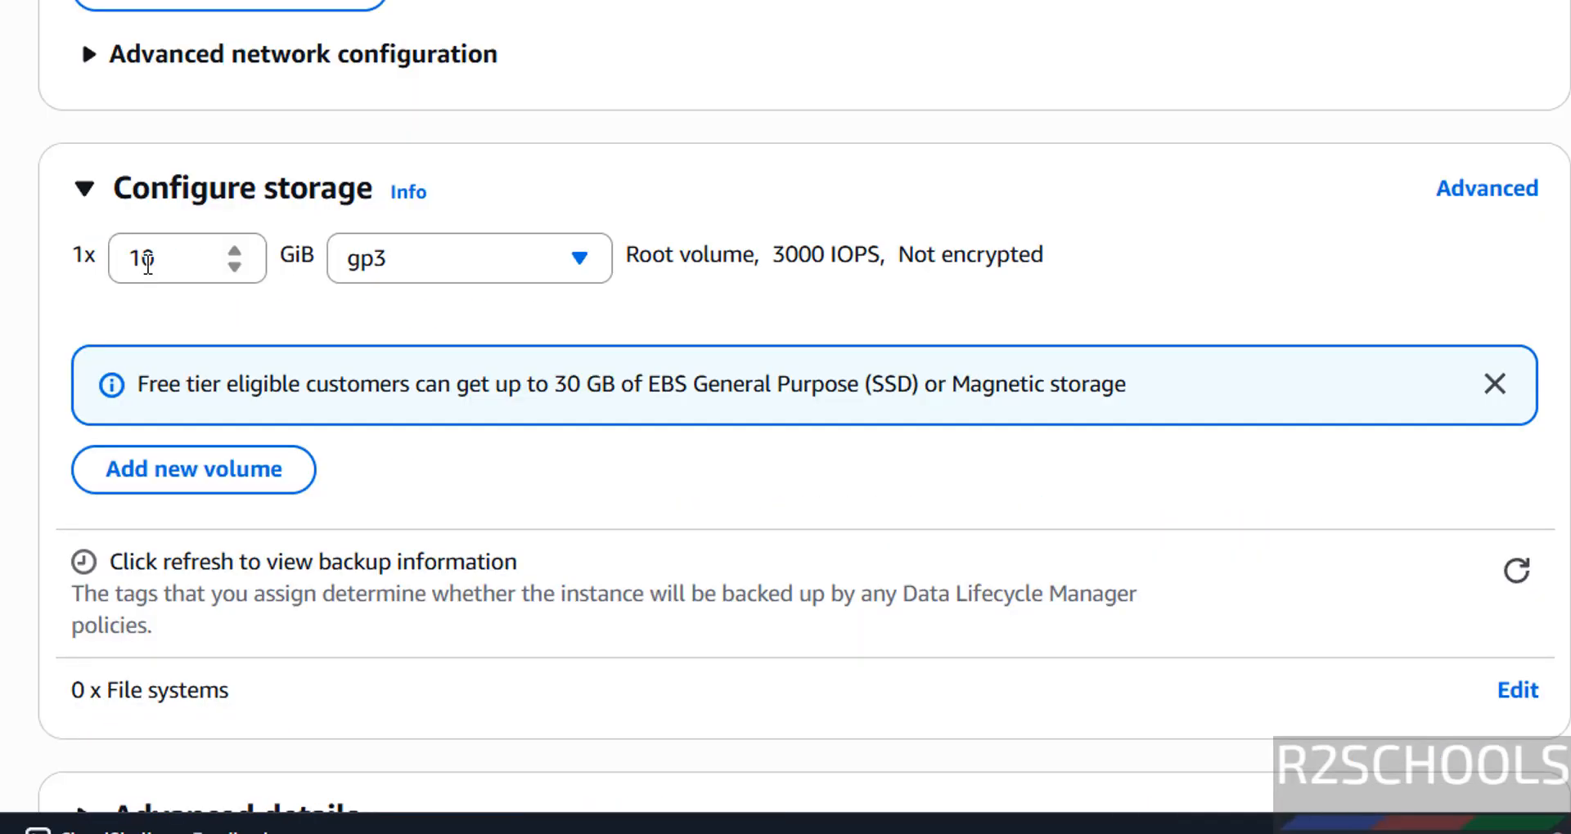
pyautogui.doubleClick(144, 260)
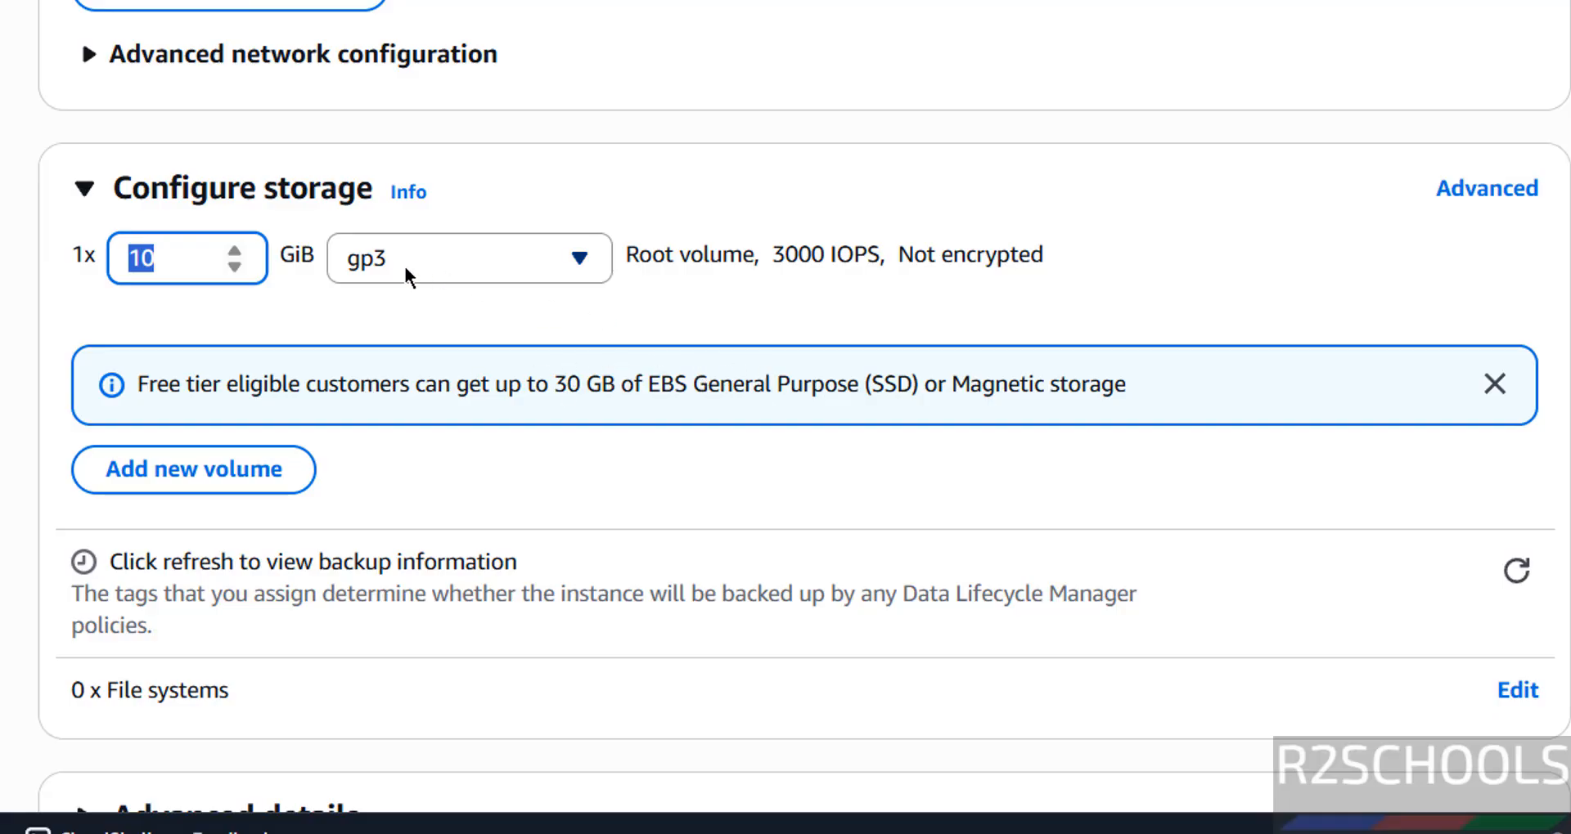
pyautogui.write('30')
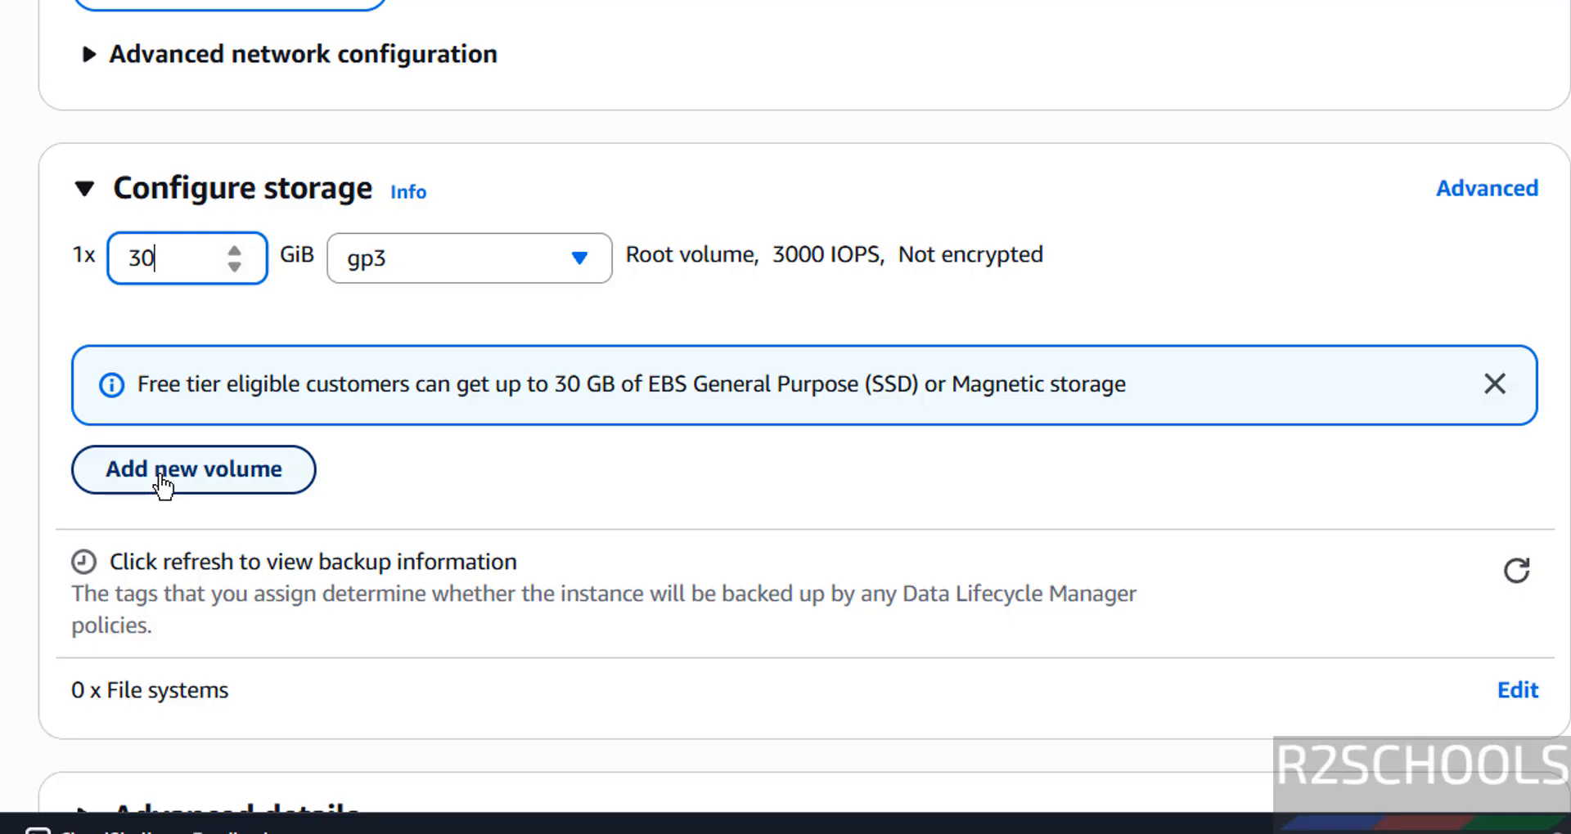
pyautogui.click(454, 458)
# Step: Expand the advanced details and enable resource-based IPv4 (A record) DNS requests
pyautogui.scroll(-1, 453, 458)
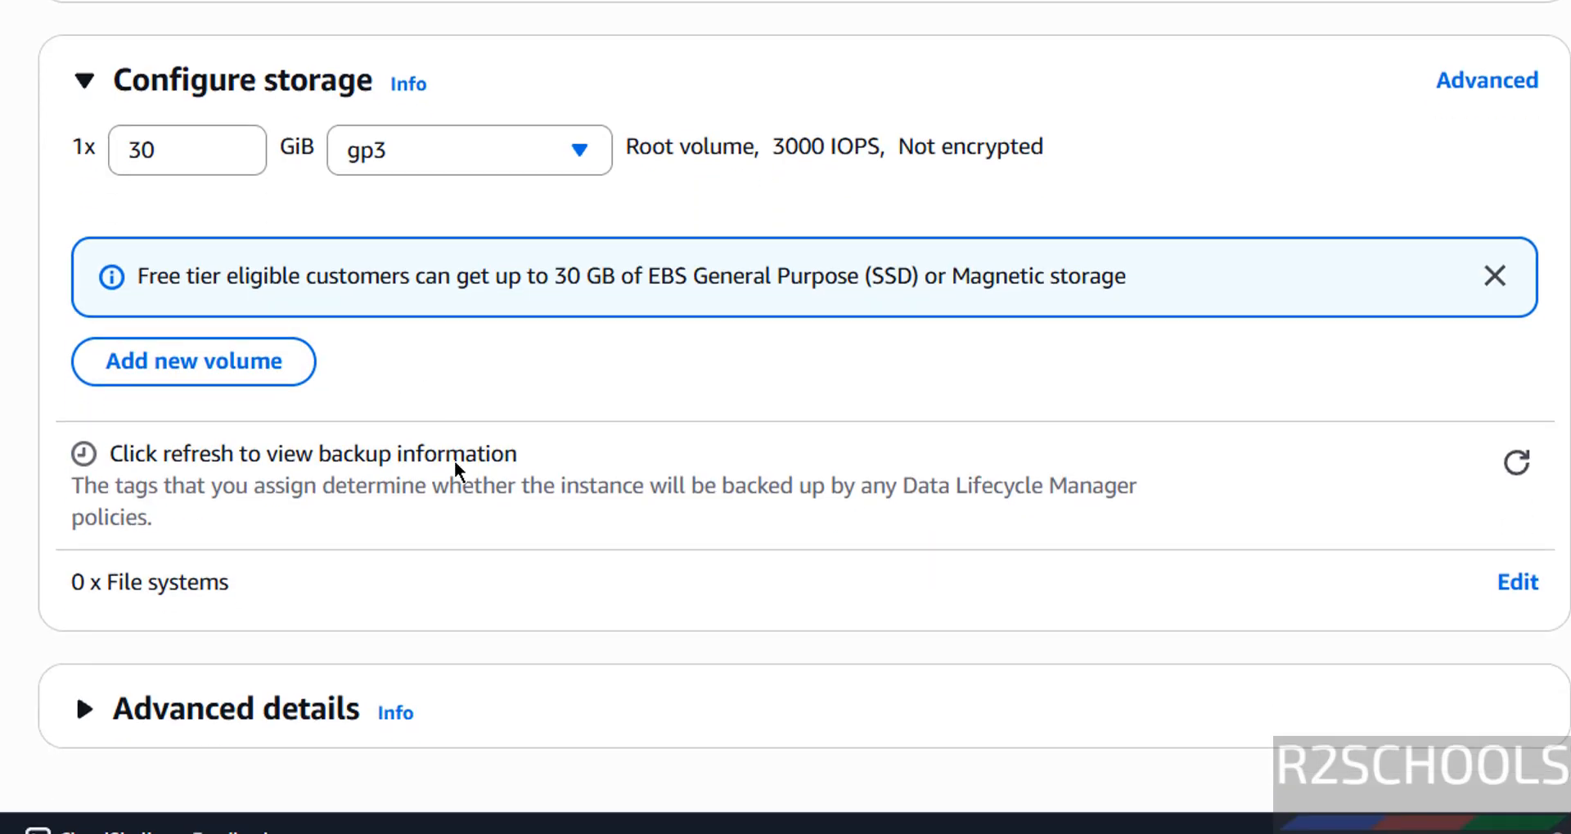
pyautogui.click(127, 714)
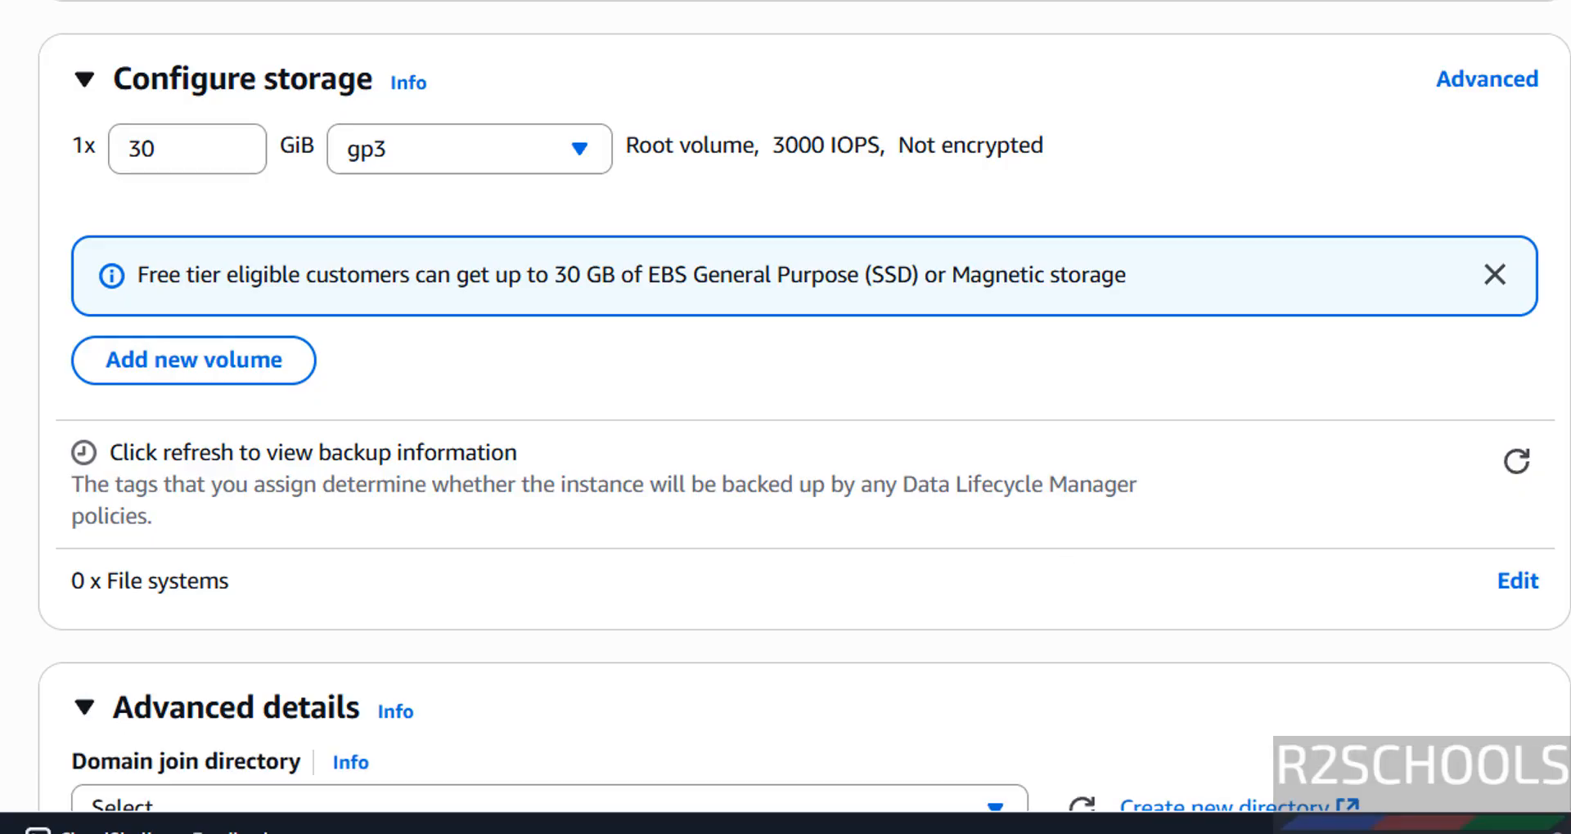
pyautogui.scroll(-9, 785, 409)
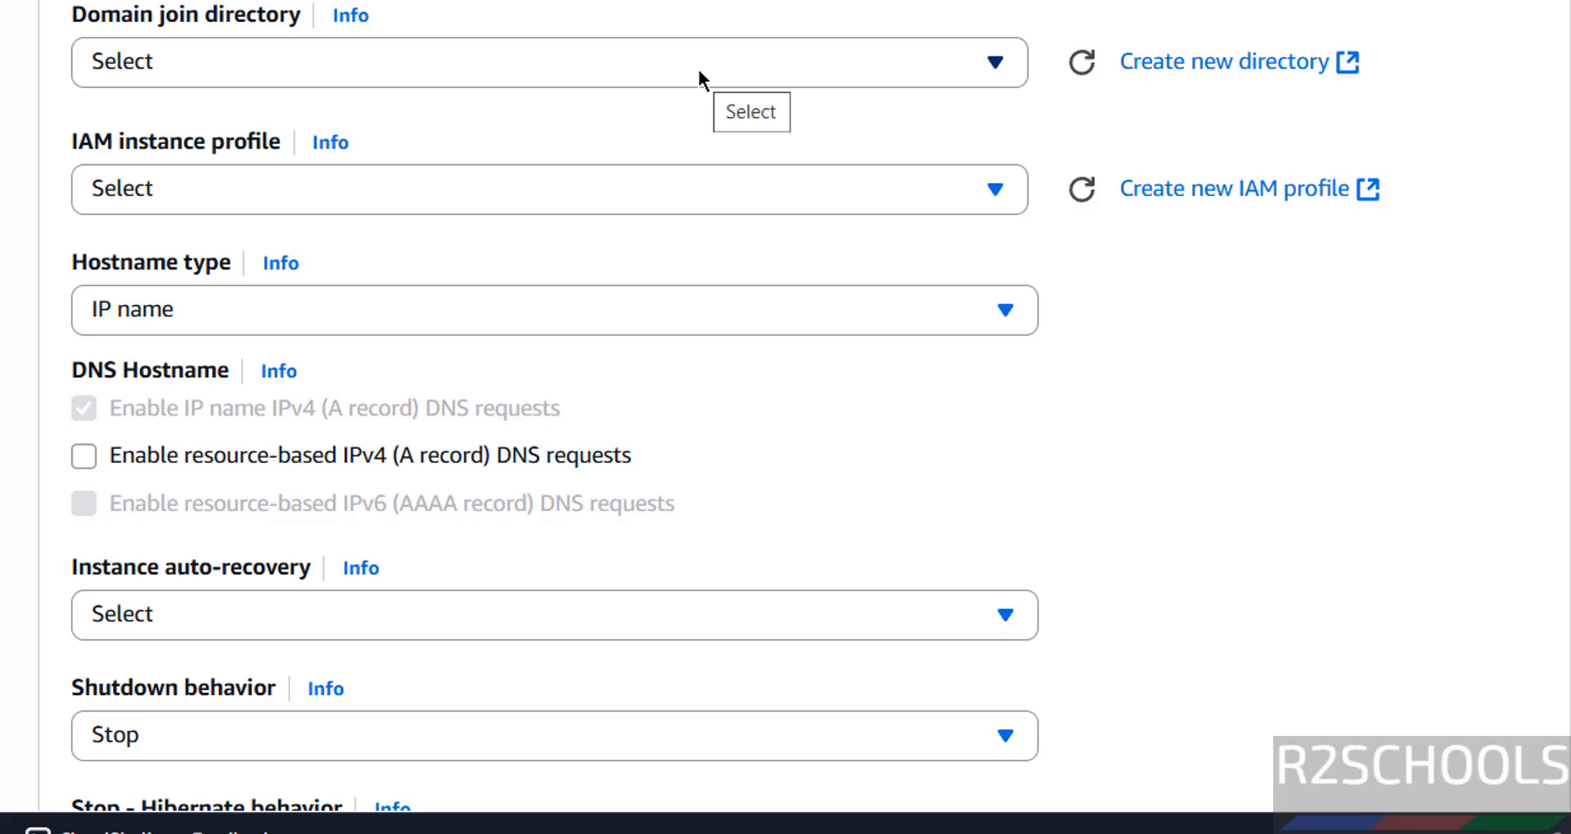
pyautogui.click(252, 454)
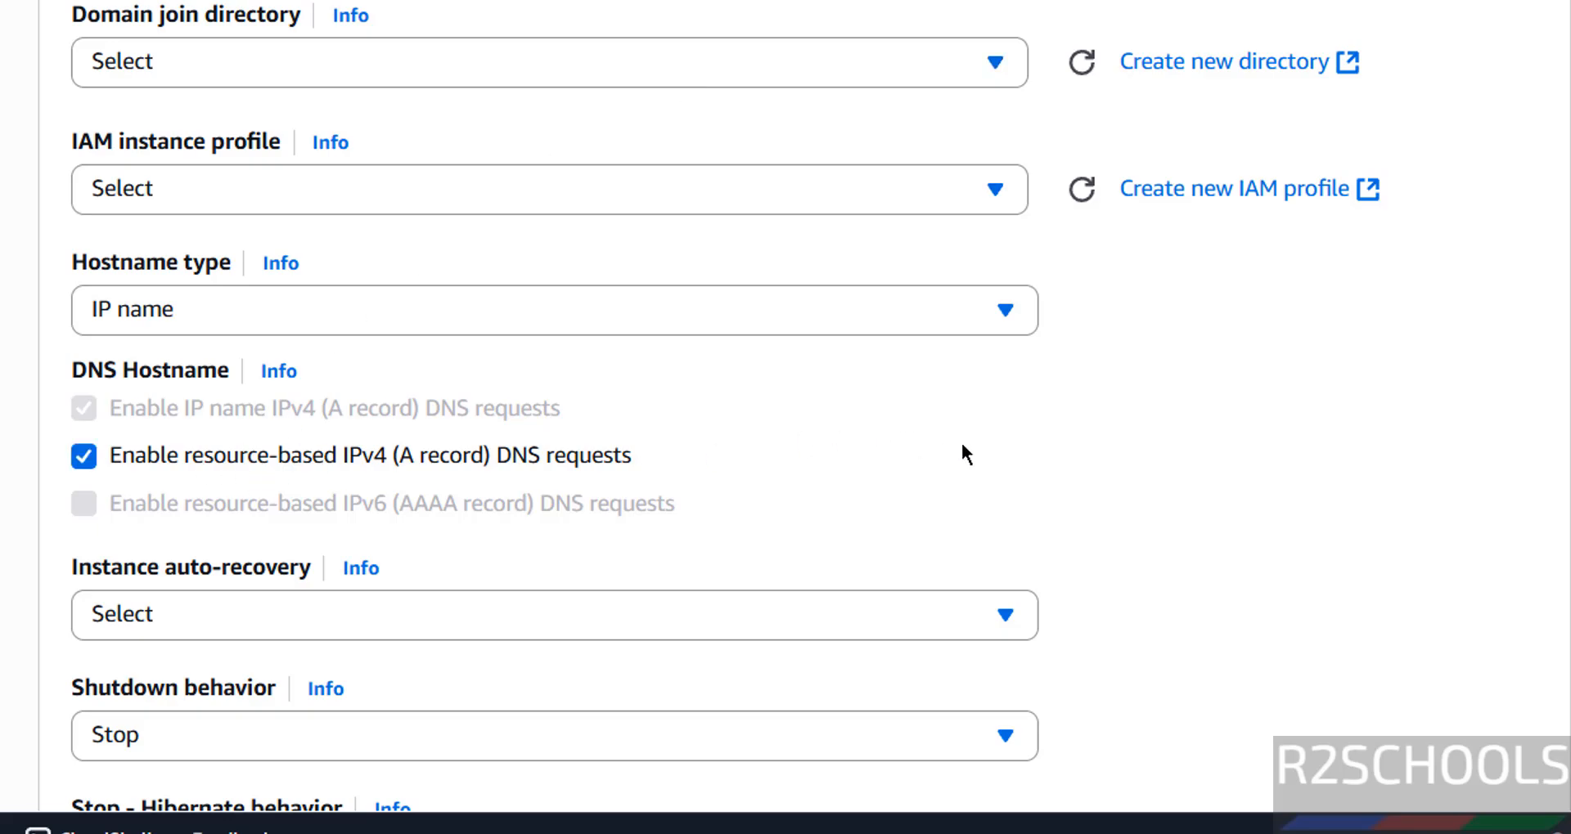
# Step: Review the remaining advanced launch details, from shutdown behavior and purchasing option through metadata settings to the optional user data
pyautogui.scroll(-8, 962, 447)
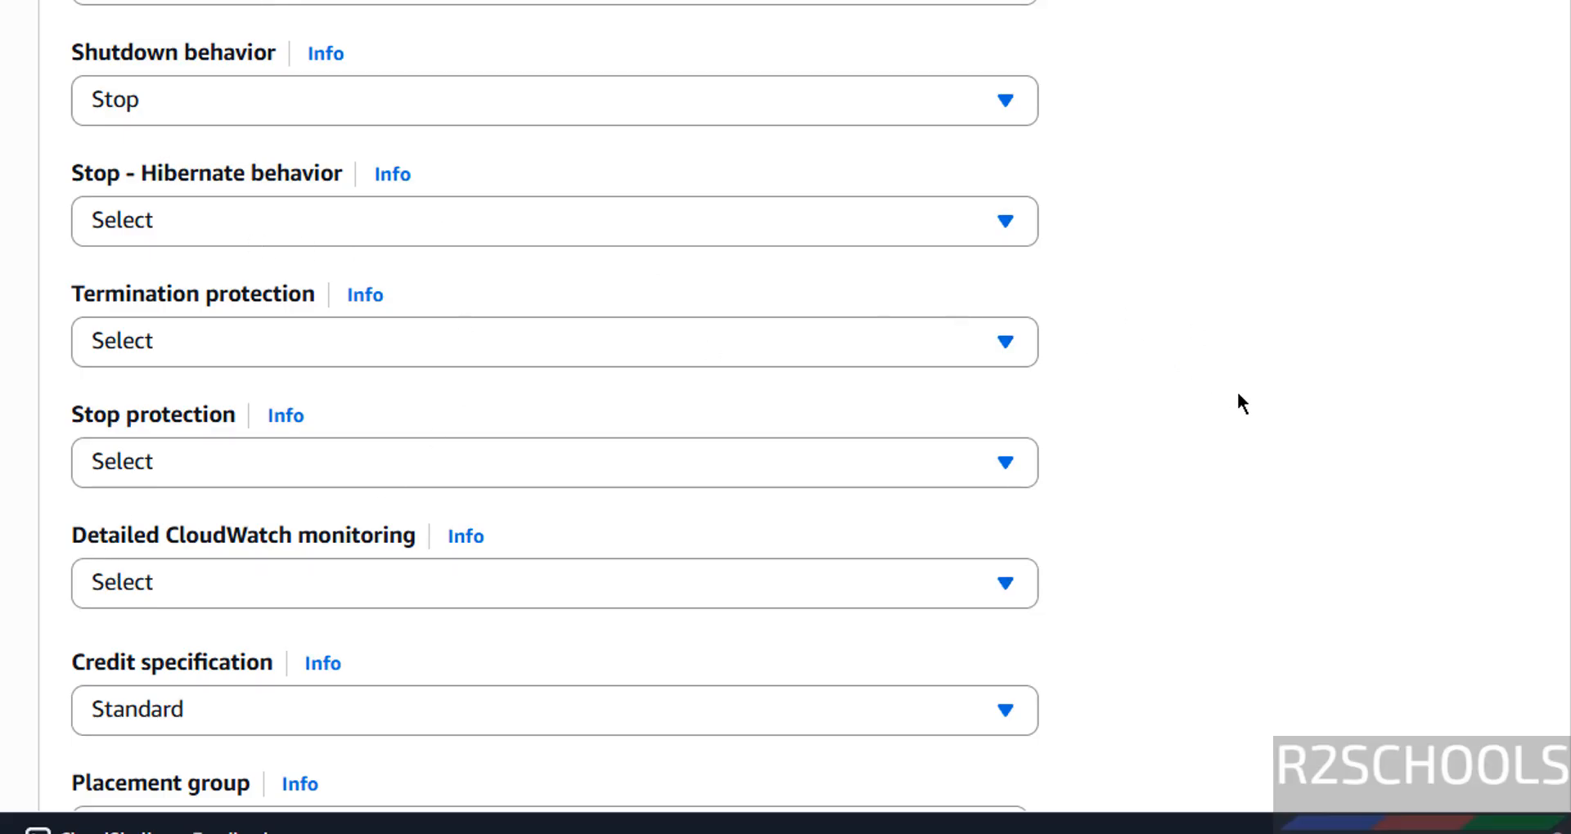
pyautogui.scroll(-12, 1237, 394)
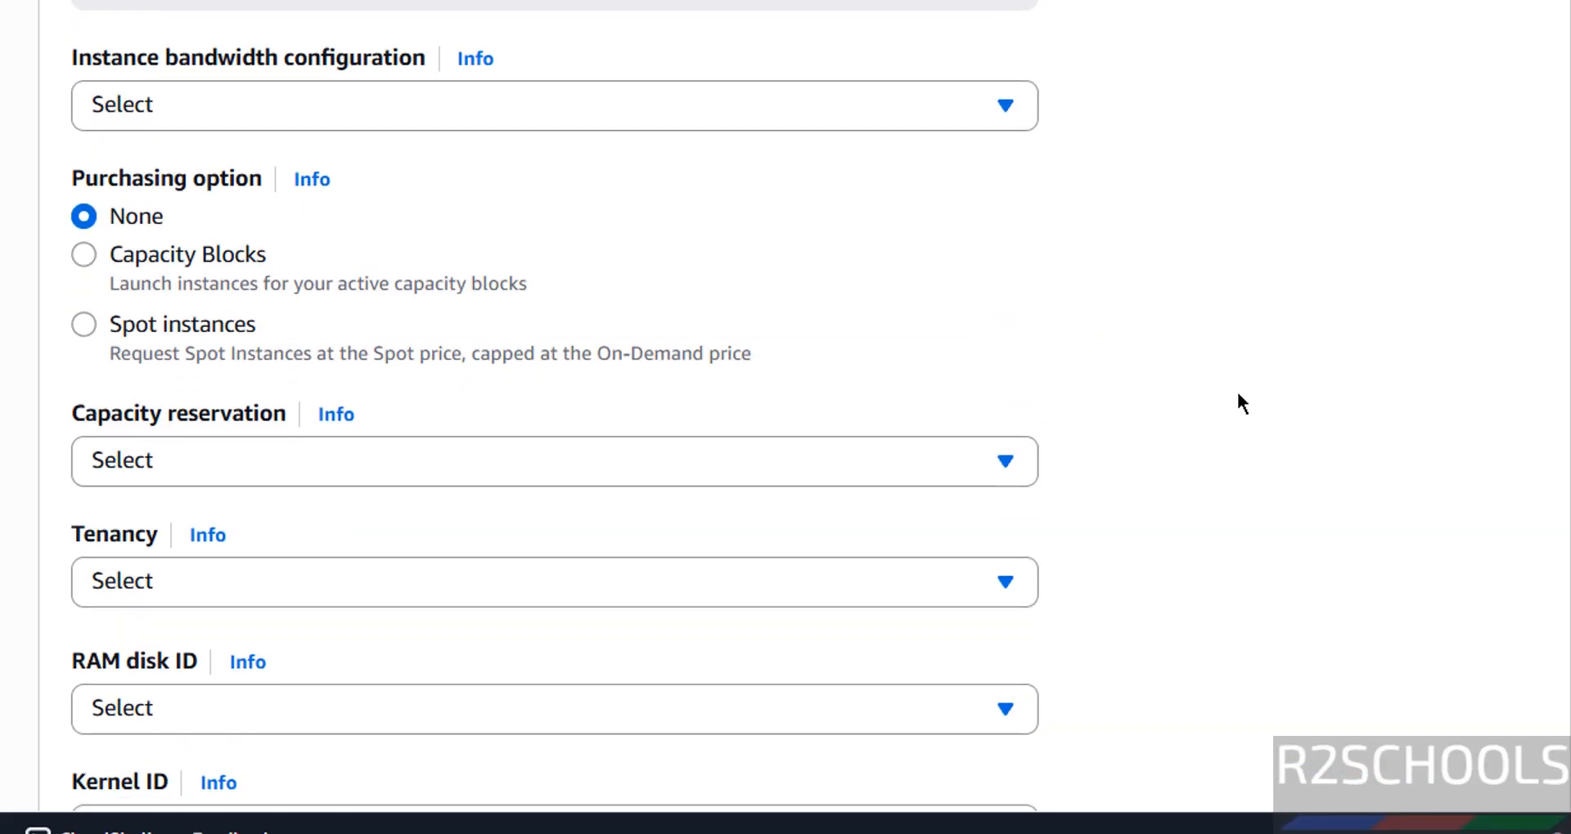
pyautogui.scroll(-13, 1238, 395)
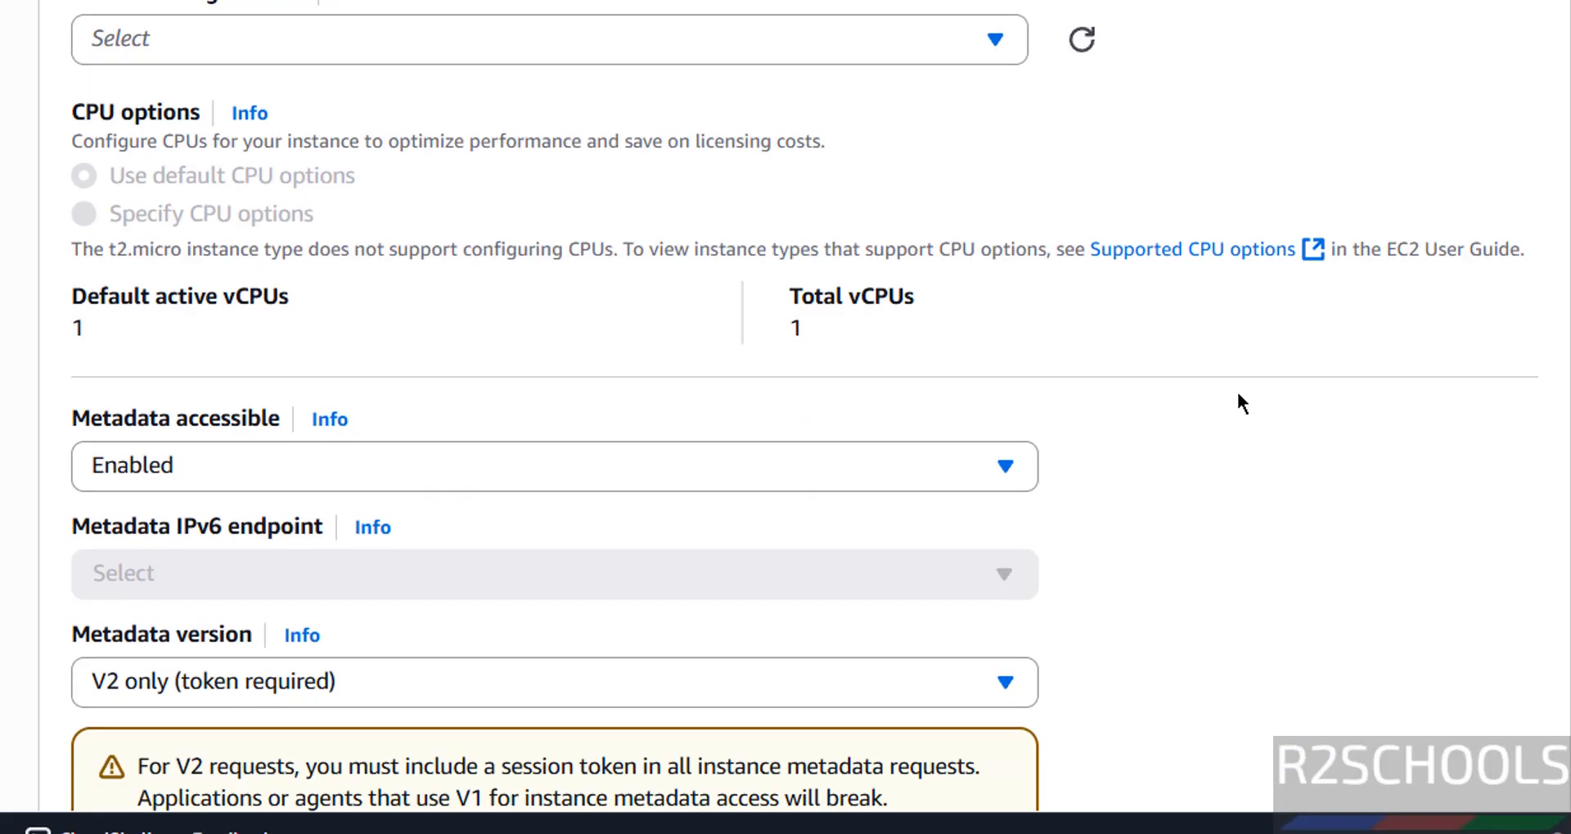
pyautogui.scroll(-4, 1238, 394)
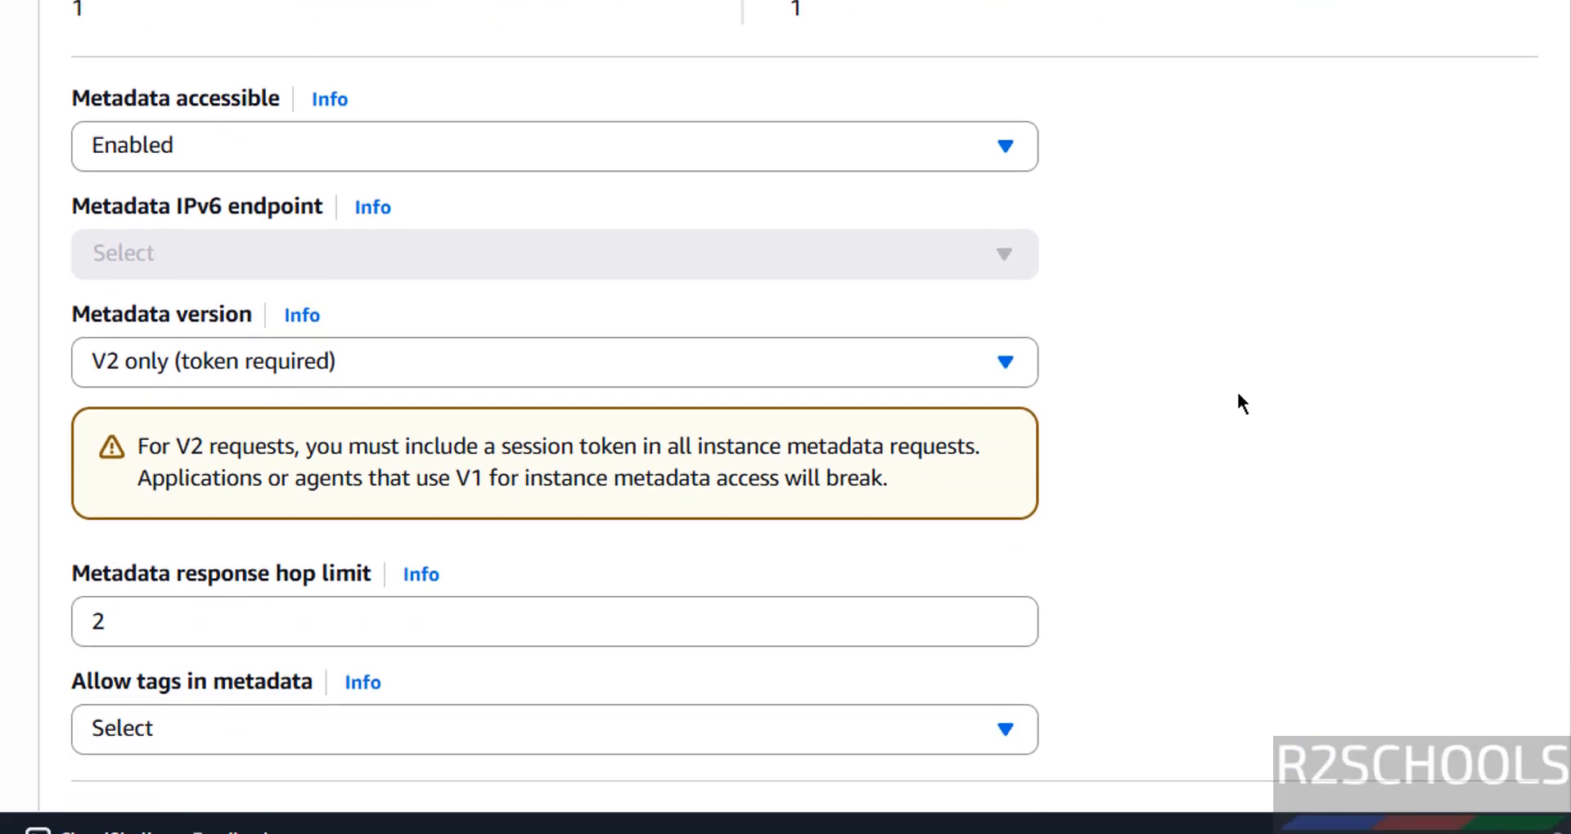
pyautogui.scroll(-5, 1237, 394)
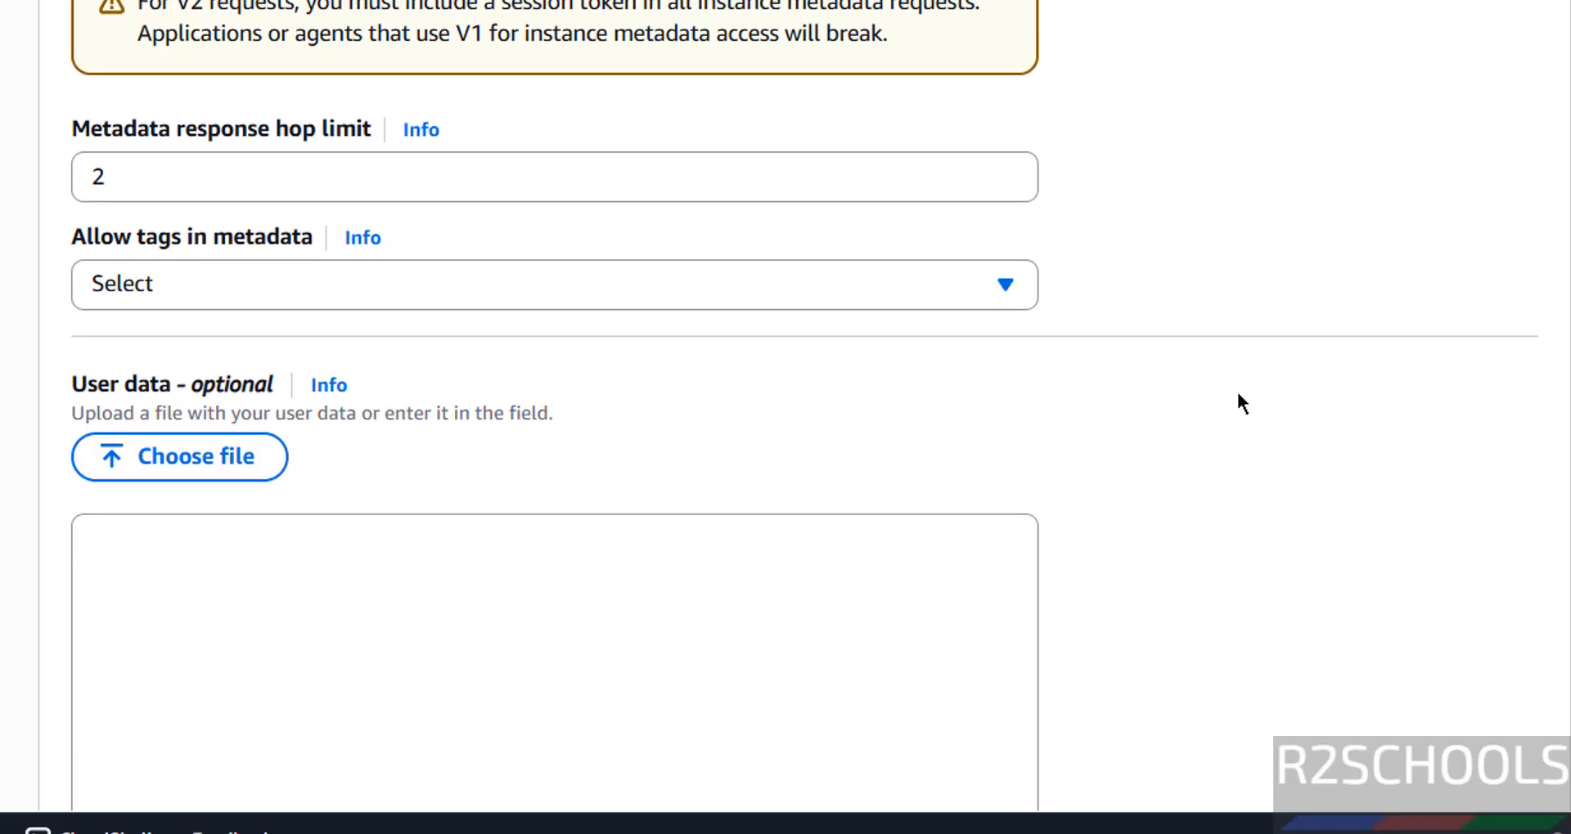
pyautogui.scroll(-4, 1238, 395)
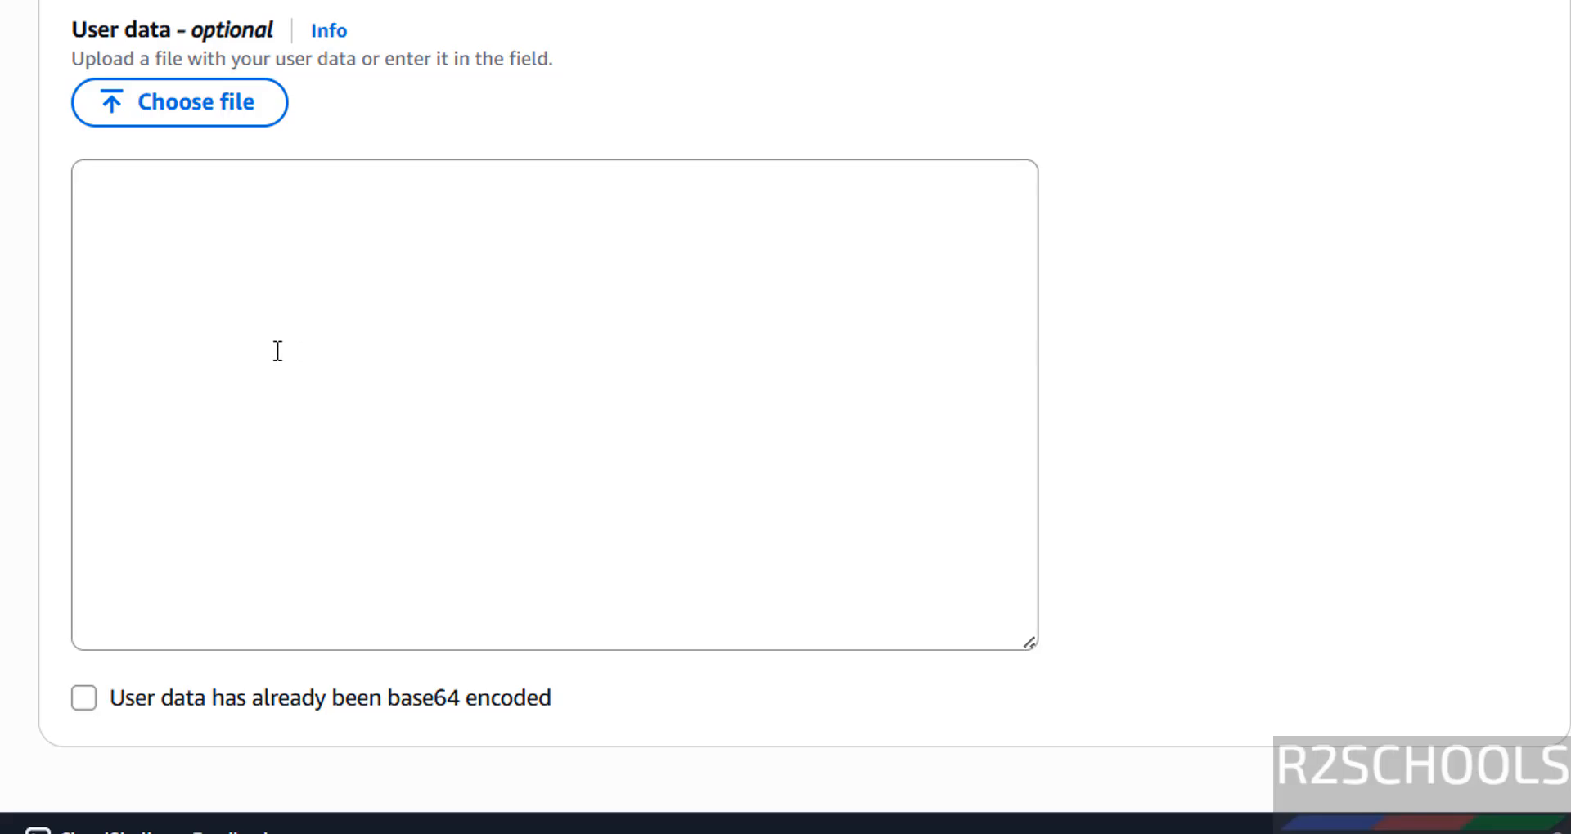
pyautogui.click(200, 122)
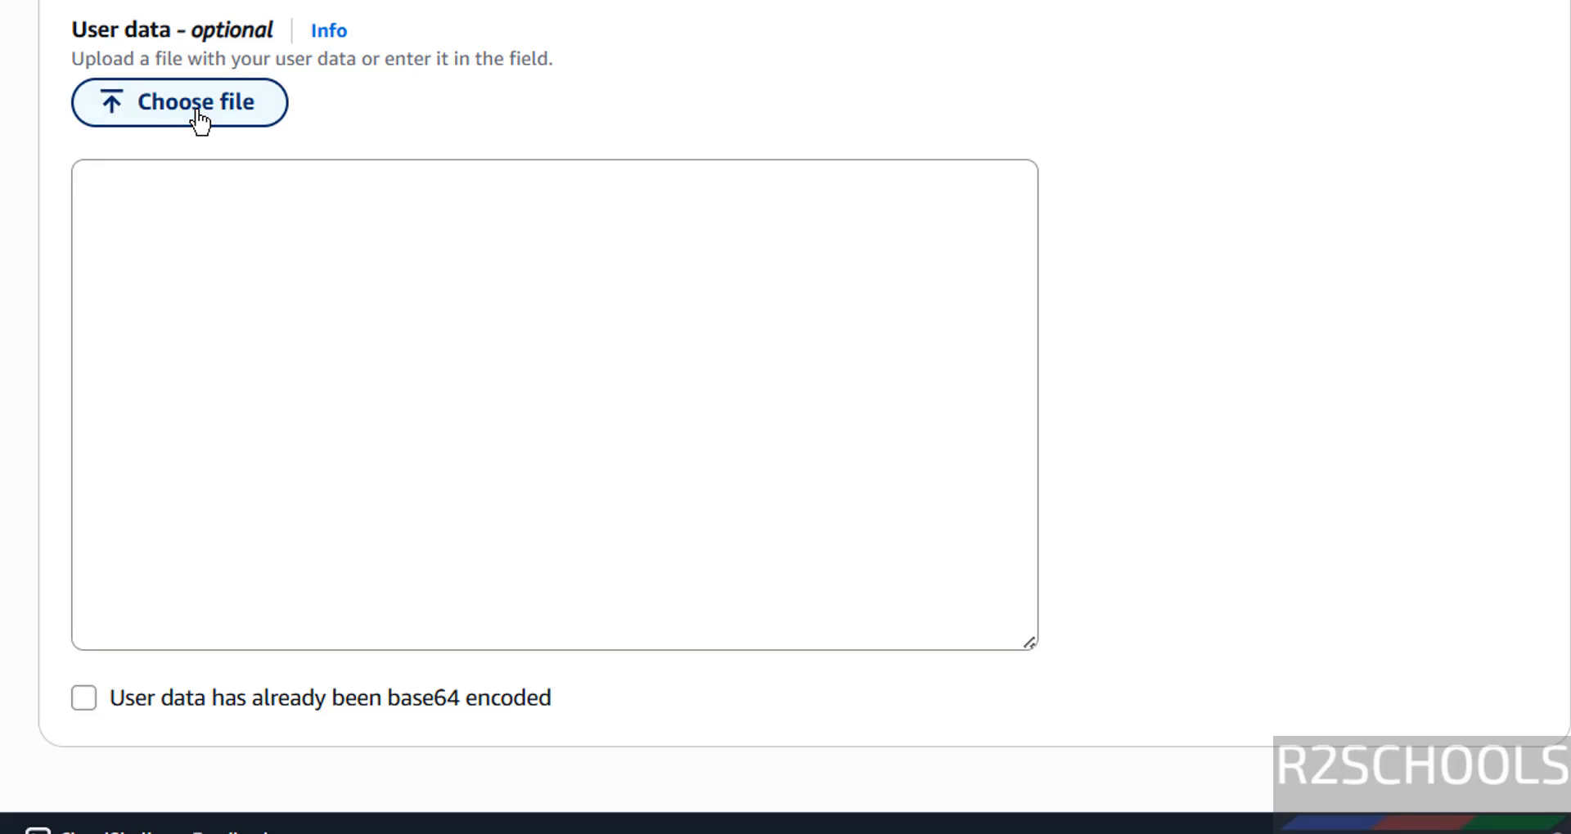
pyautogui.press('Escape')
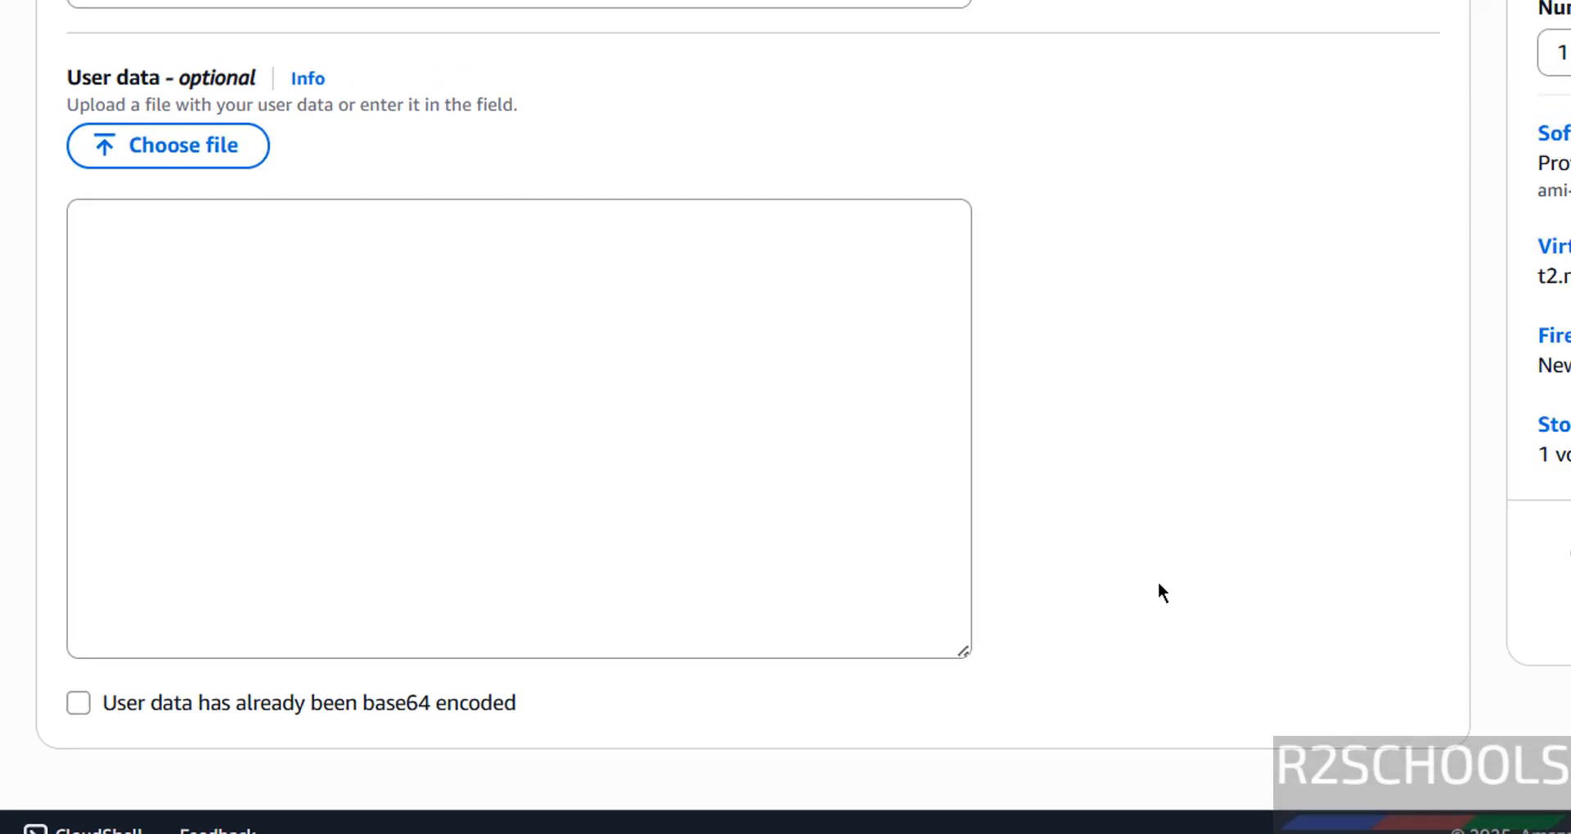
# Step: Launch the configured EC2 instance and expand the launch details
pyautogui.scroll(10, 1473, 379)
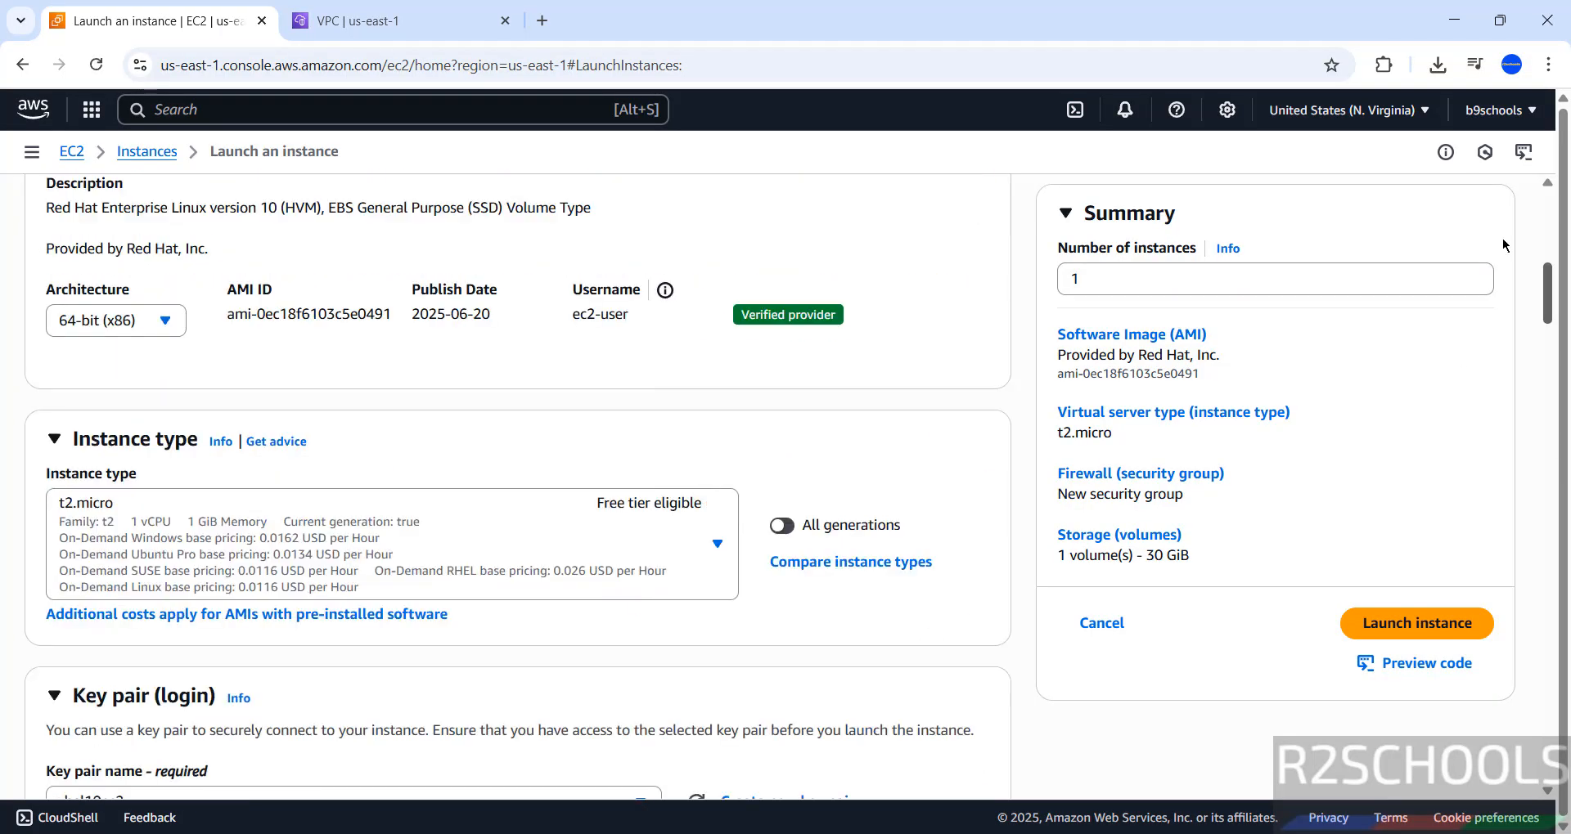
pyautogui.moveTo(1505, 246); pyautogui.dragTo(1544, 769)
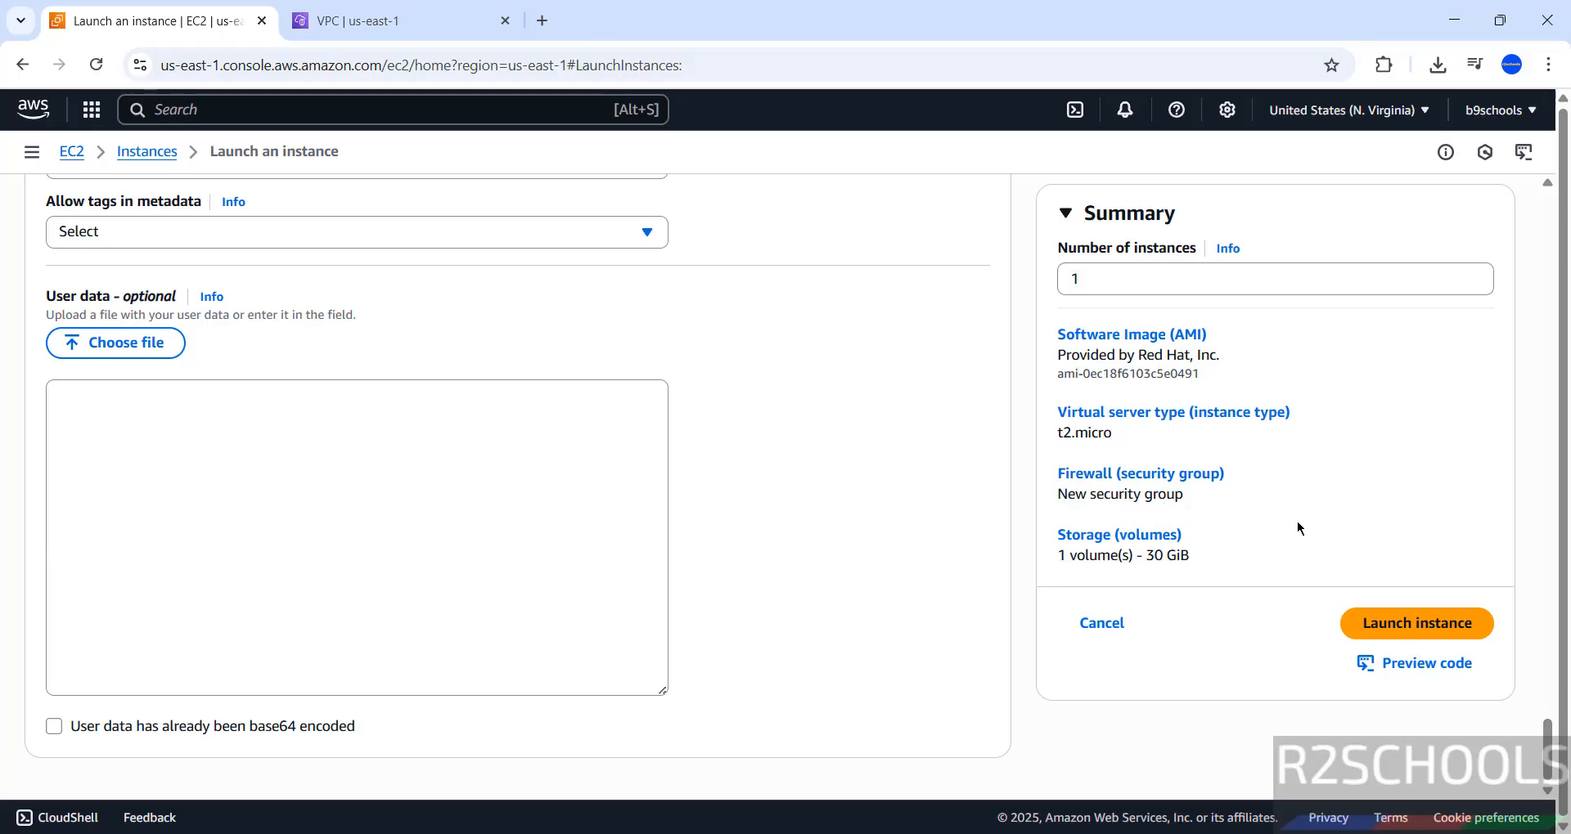
pyautogui.click(1388, 626)
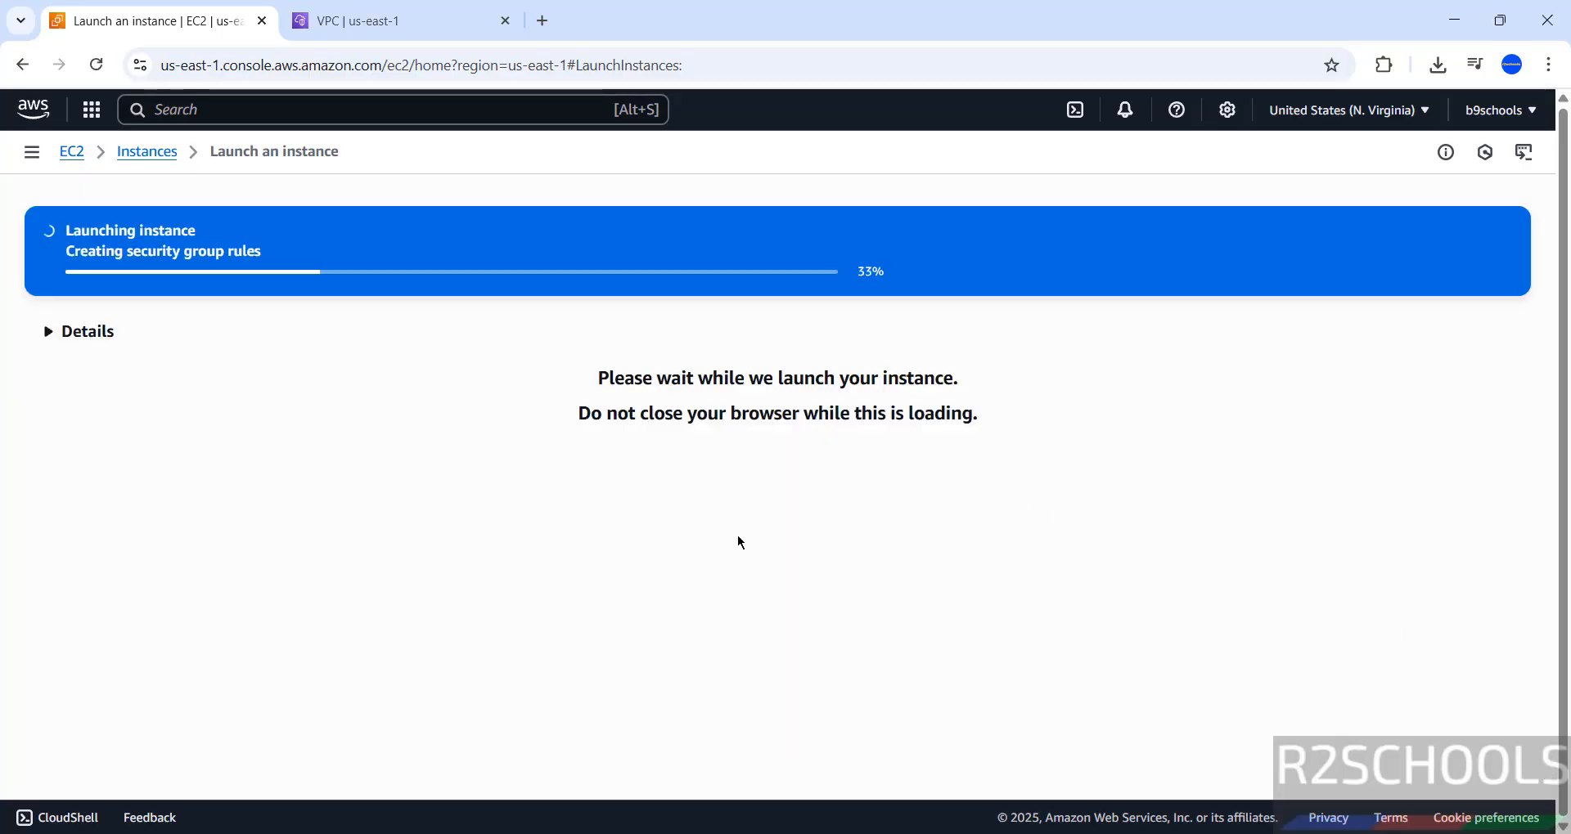
pyautogui.click(83, 338)
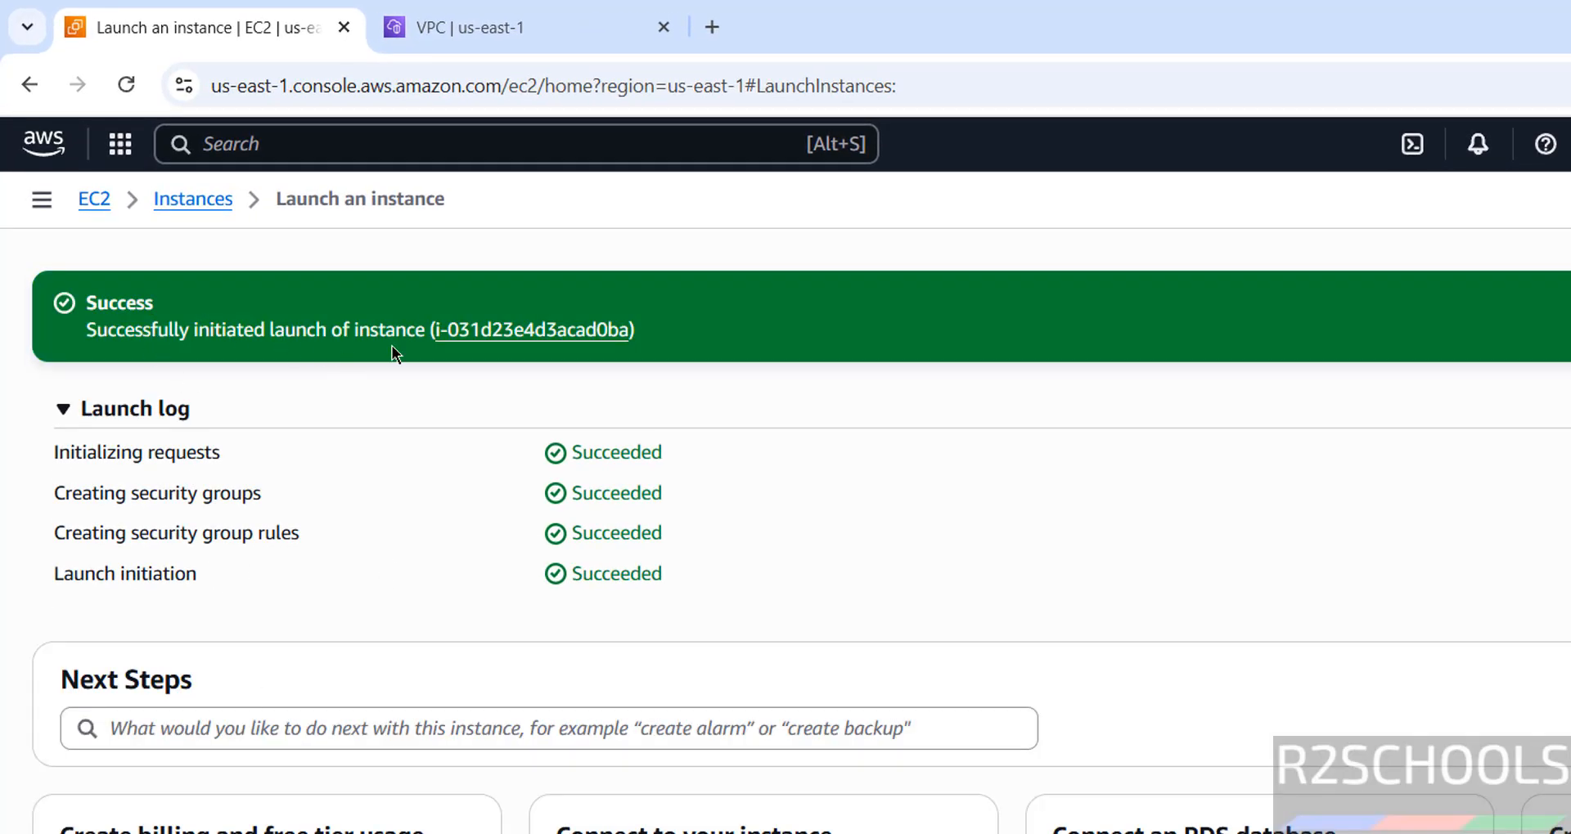
# Step: Open the launched instance in the instances list and check its state, public IPv4 DNS and public IPv4 address, refreshing the list
pyautogui.click(502, 335)
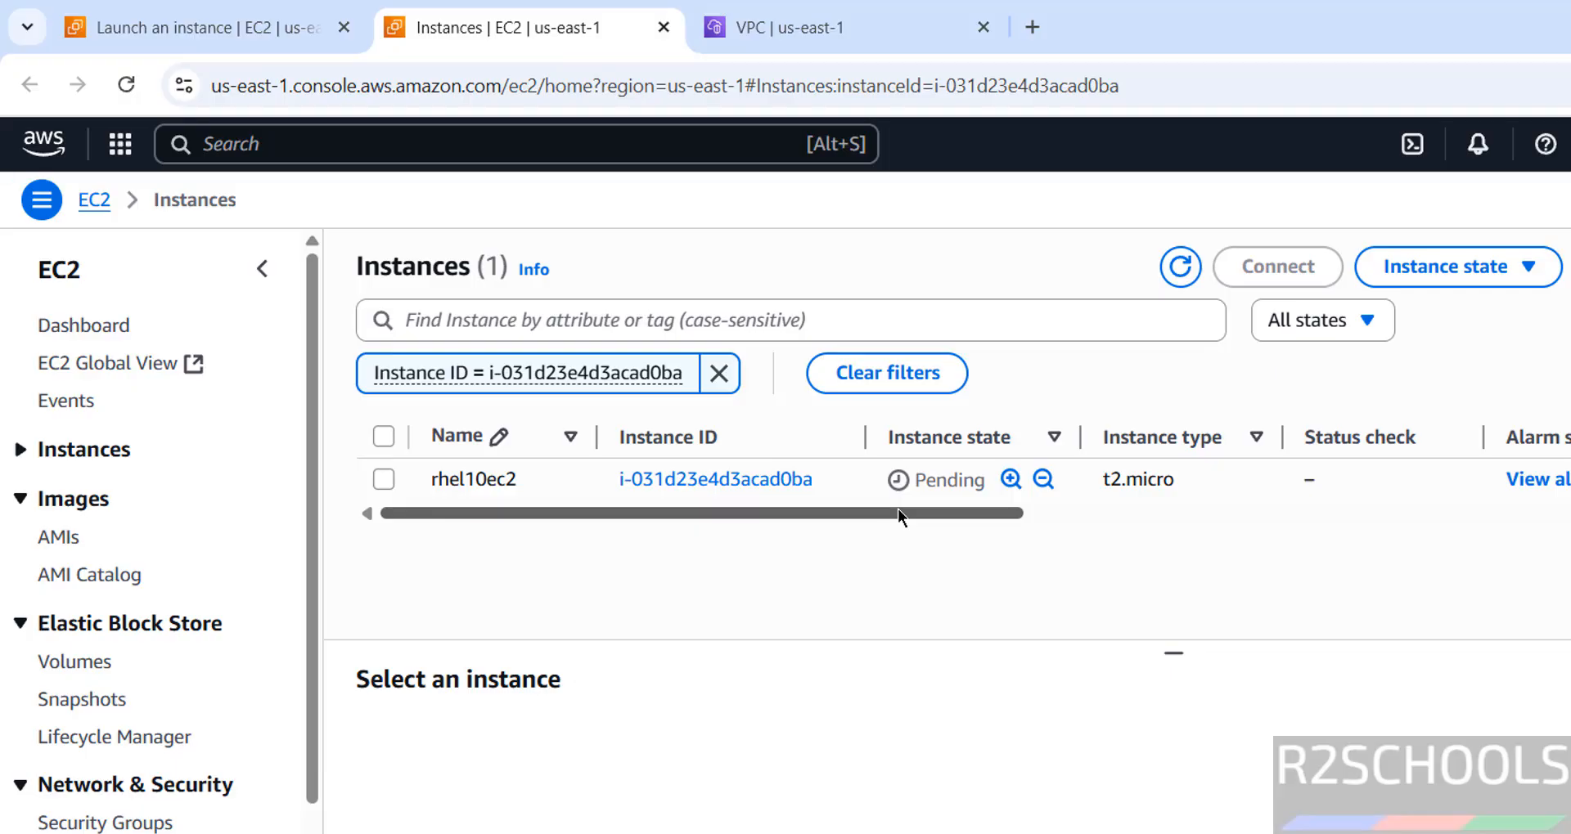
pyautogui.click(1180, 267)
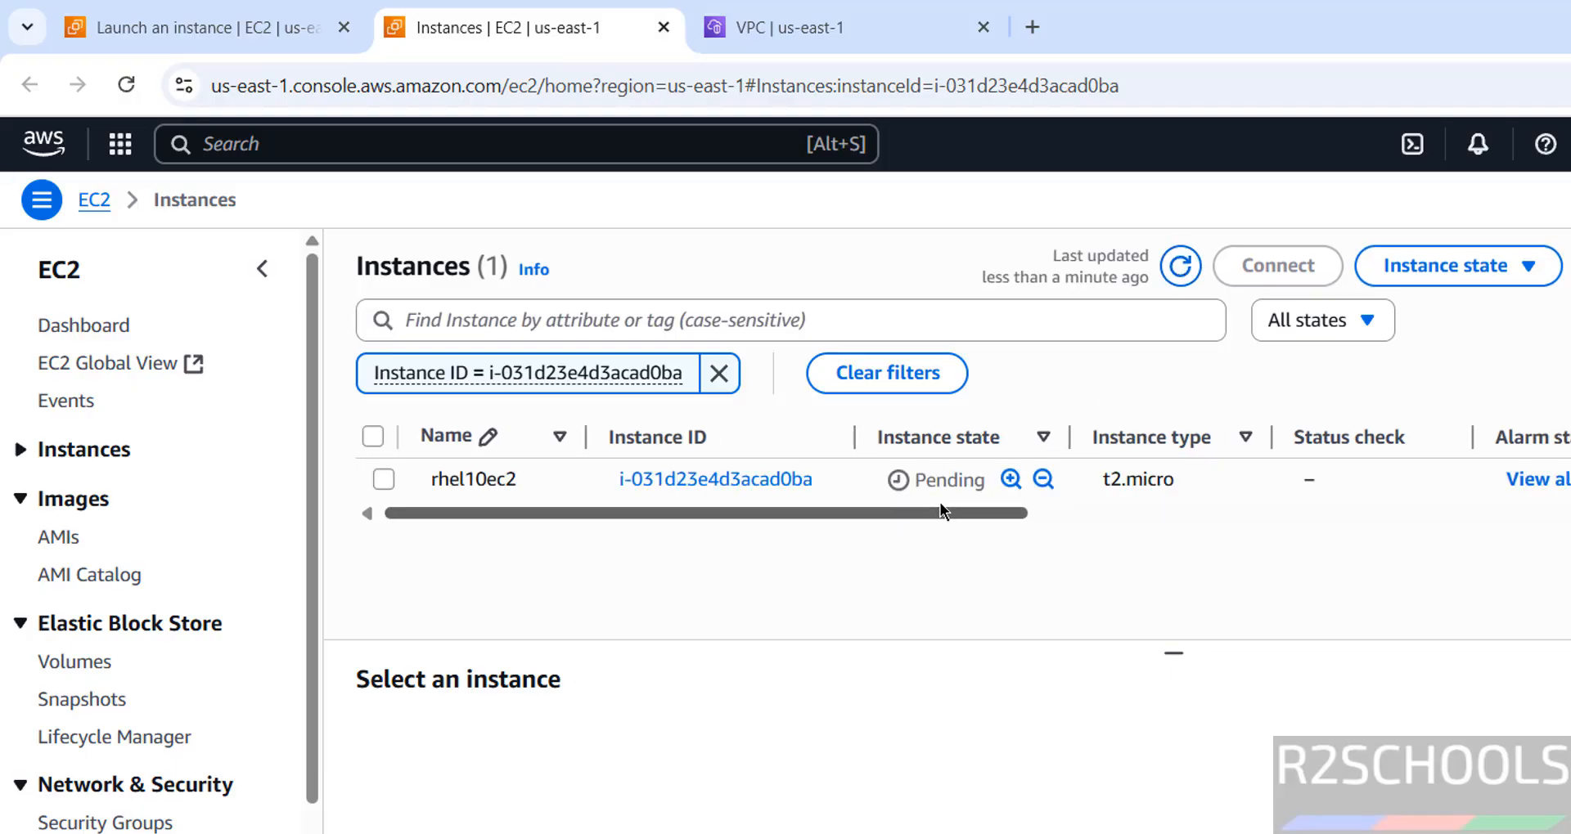
pyautogui.moveTo(894, 513); pyautogui.dragTo(1229, 517)
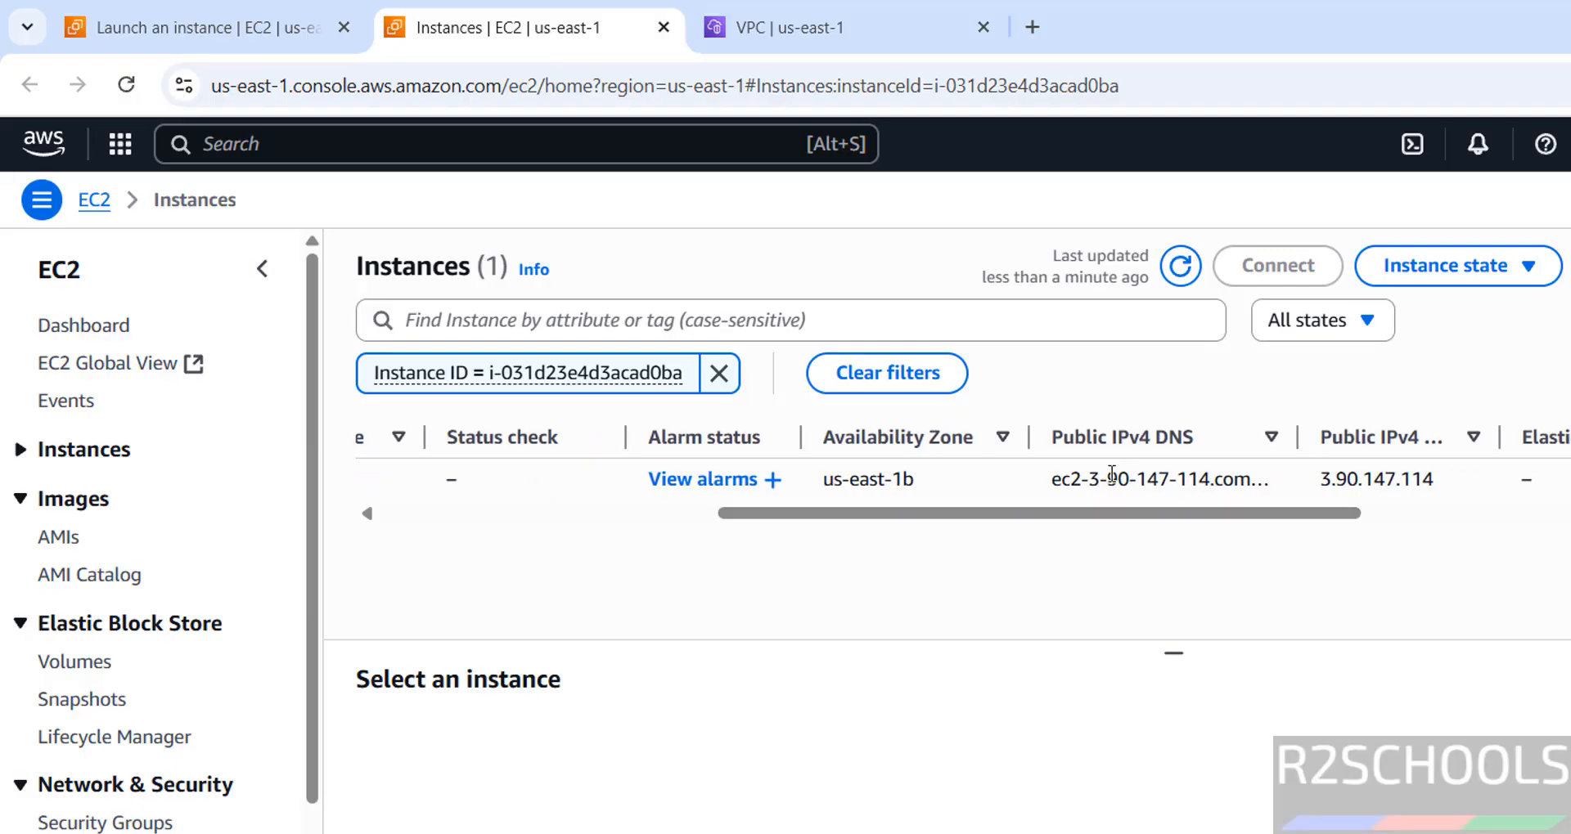
pyautogui.moveTo(1097, 512); pyautogui.dragTo(1216, 520)
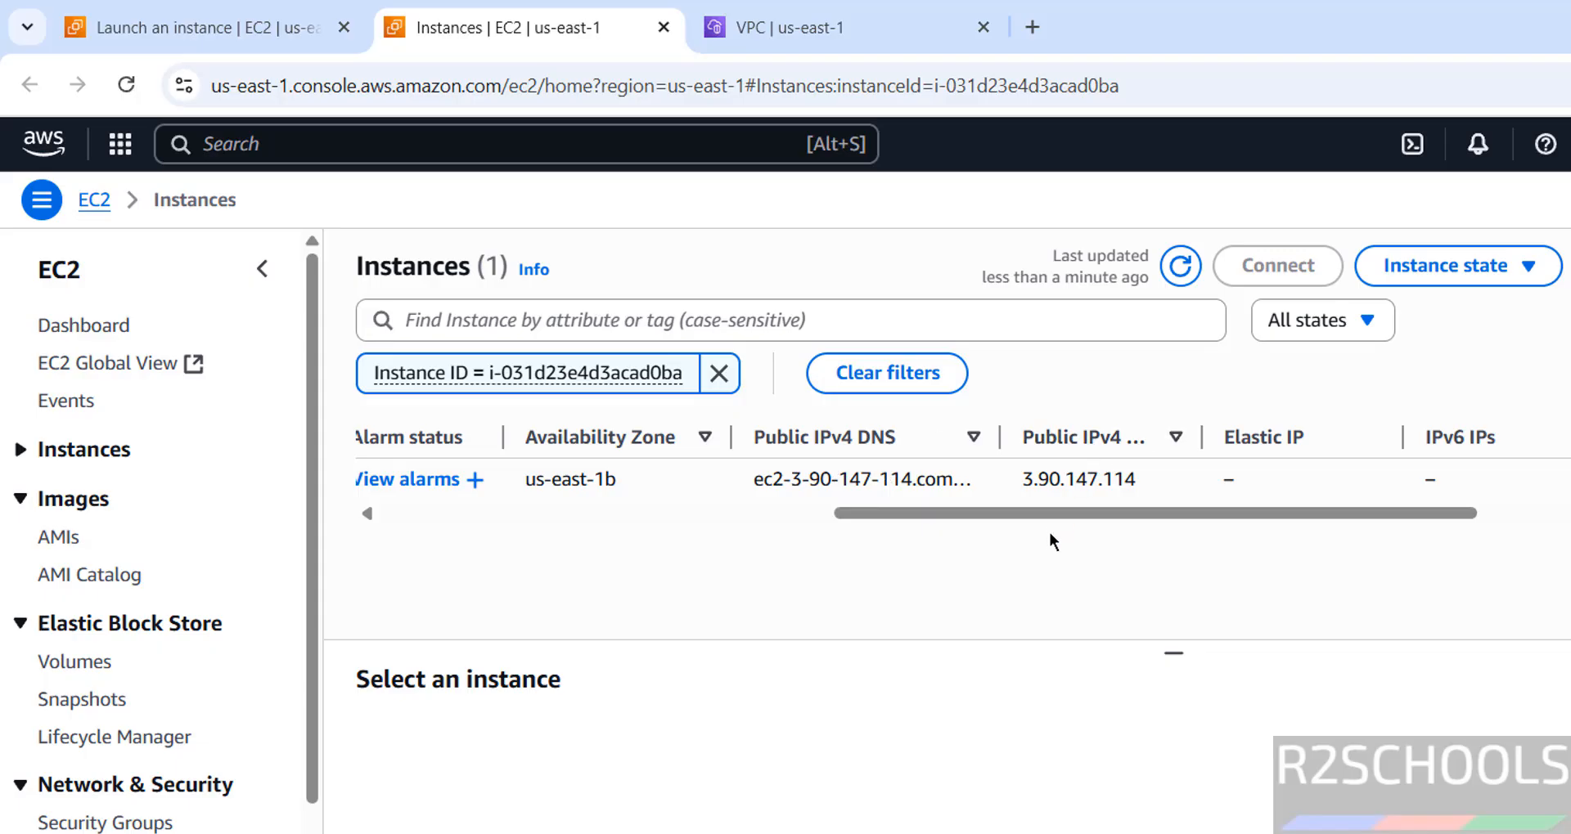
pyautogui.moveTo(1060, 515); pyautogui.dragTo(530, 562)
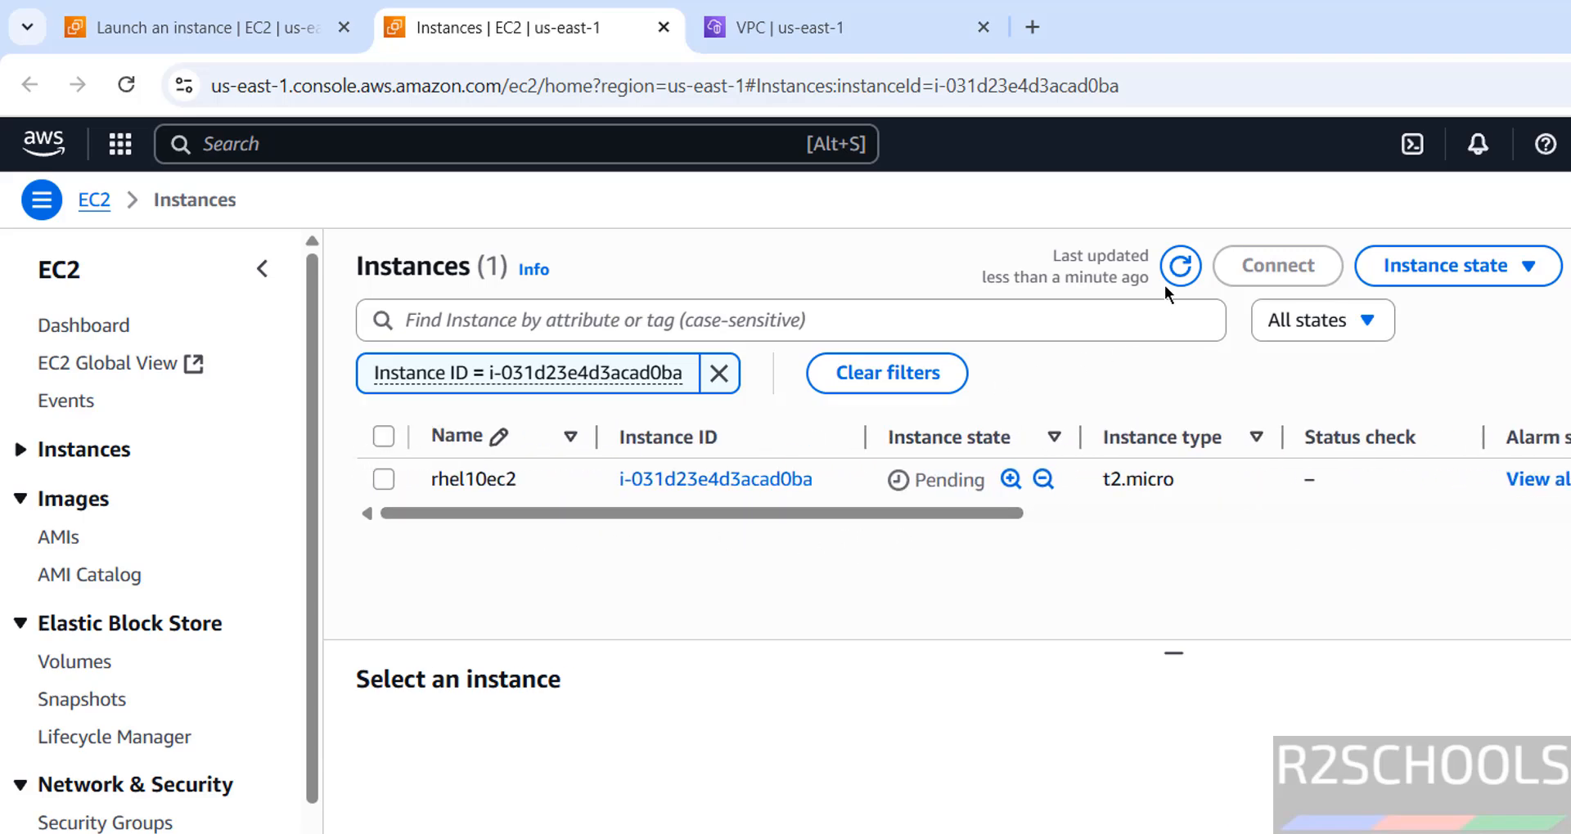
pyautogui.click(1180, 266)
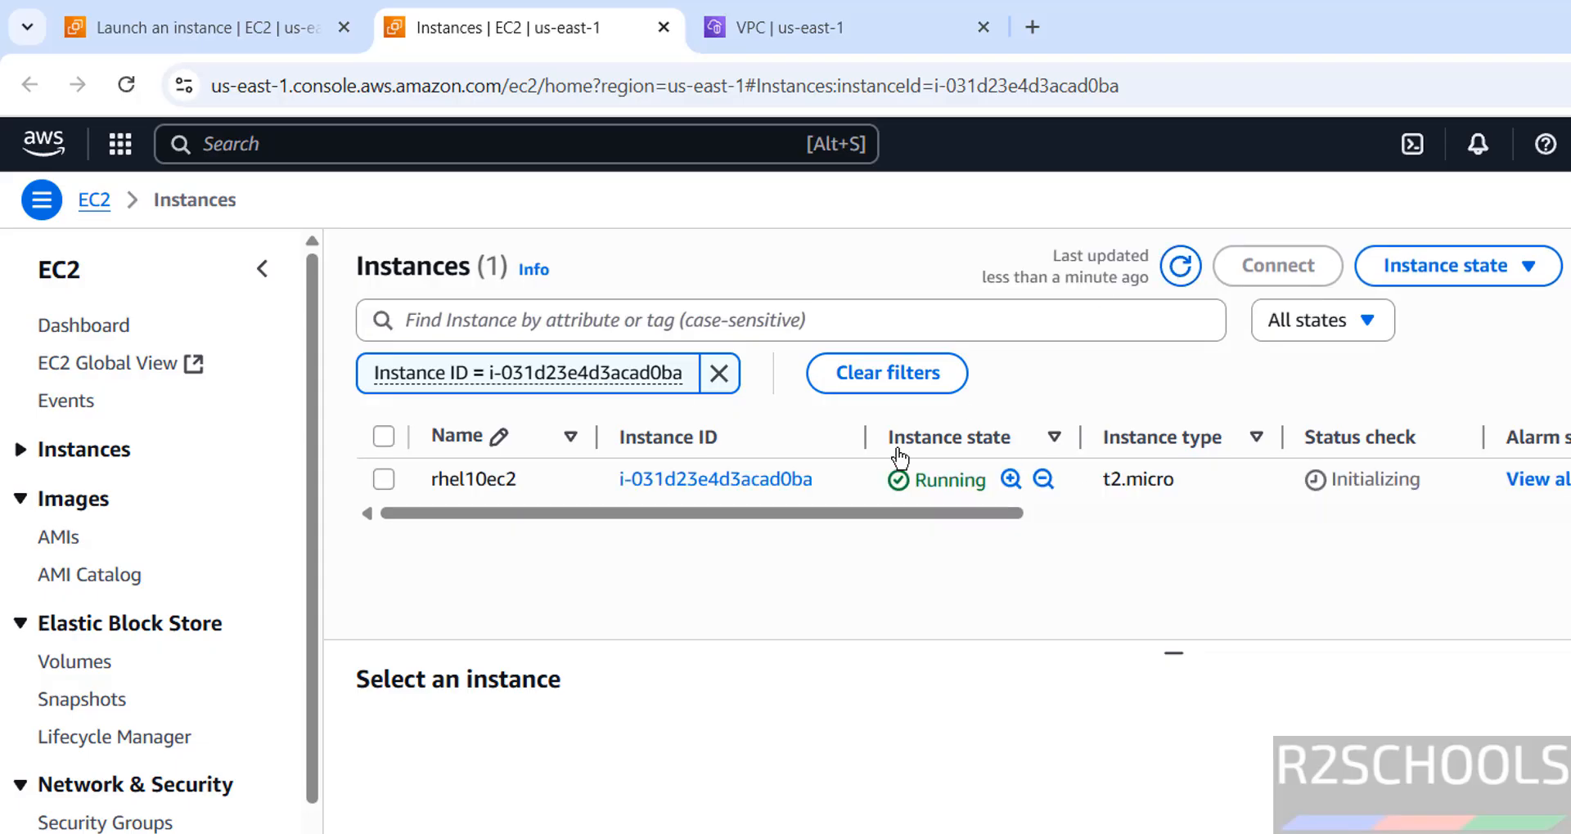
# Step: Open the rhel10ec2 instance summary and review its details, status checks, monitoring, security, networking, storage and tags
pyautogui.click(689, 490)
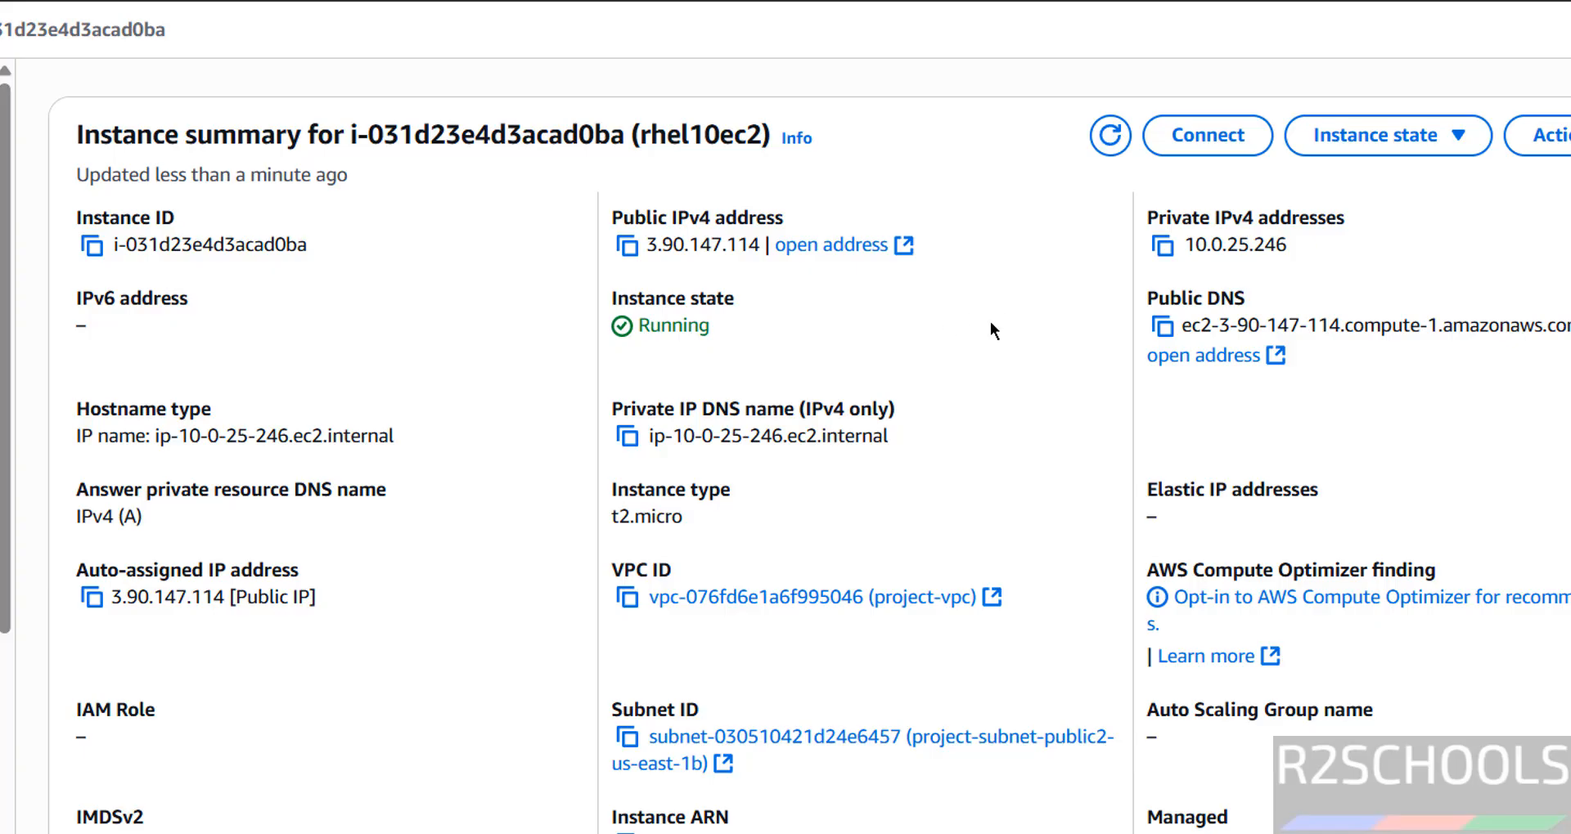
pyautogui.scroll(-2, 1174, 697)
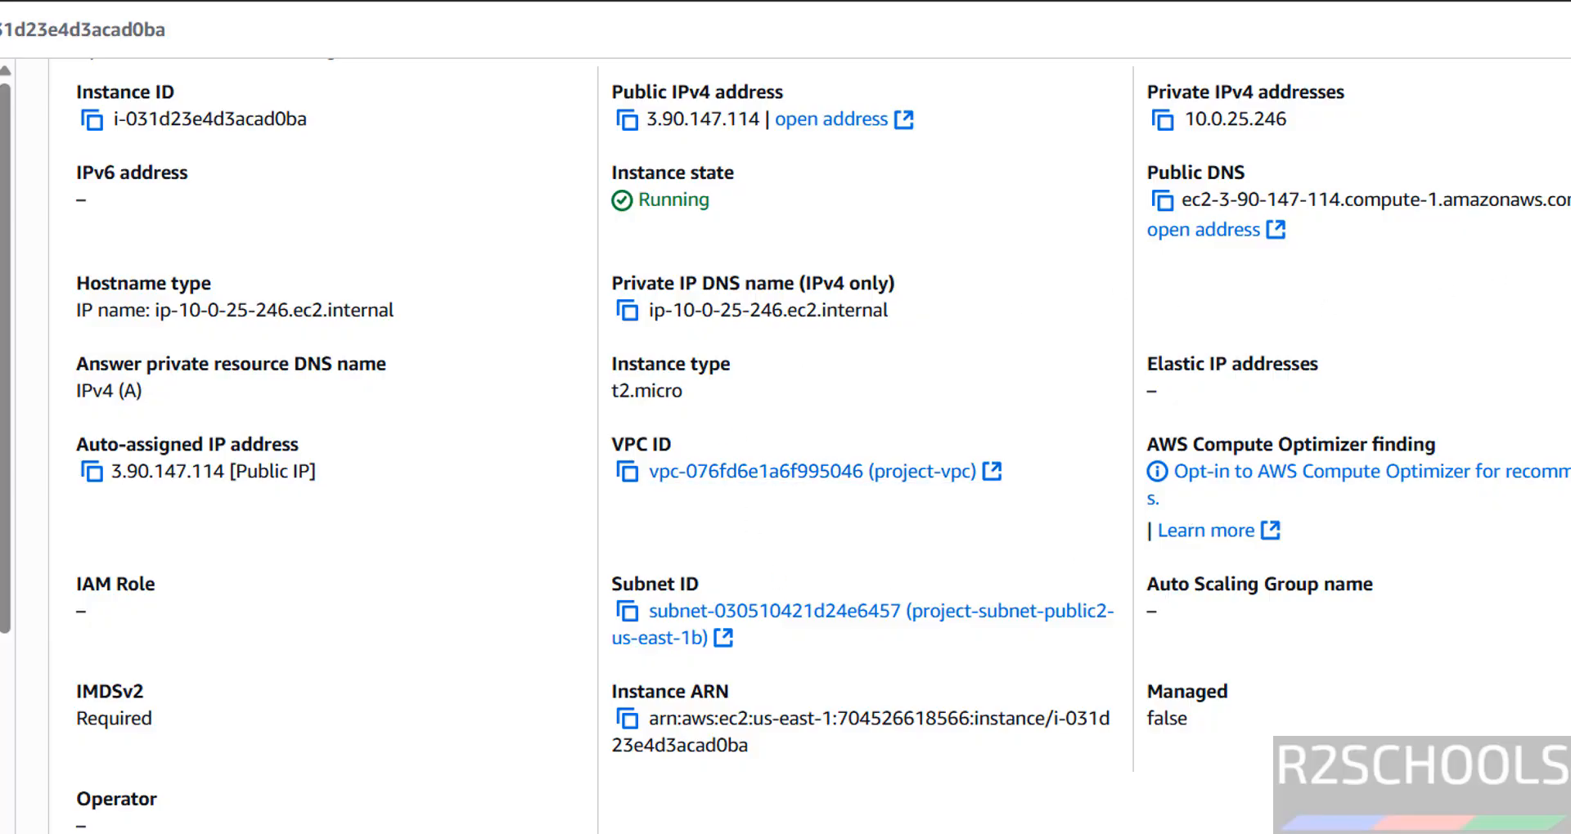
pyautogui.scroll(-7, 810, 446)
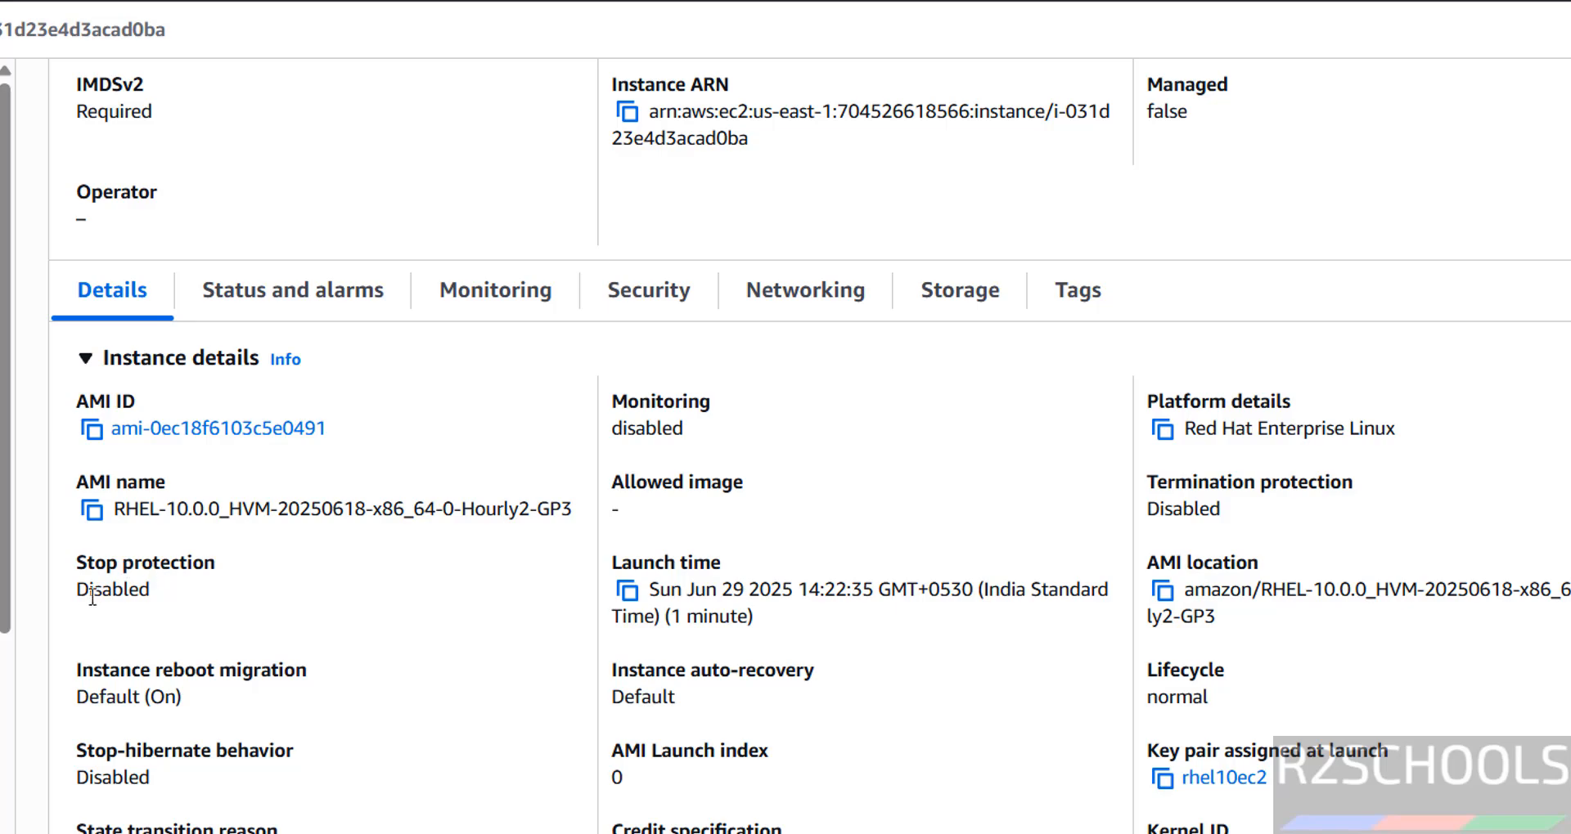
pyautogui.click(237, 290)
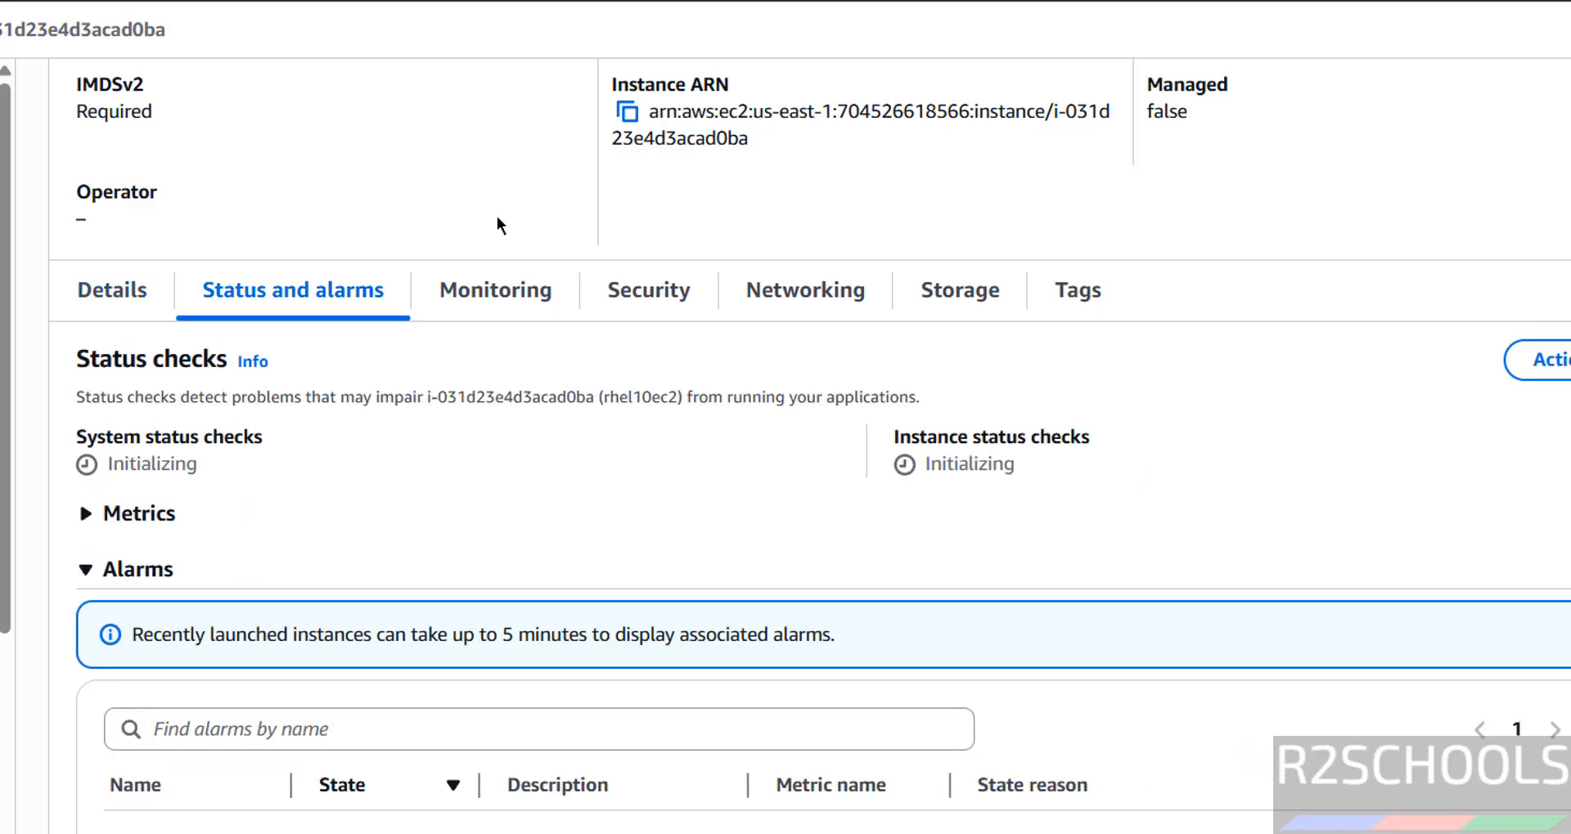
pyautogui.click(483, 309)
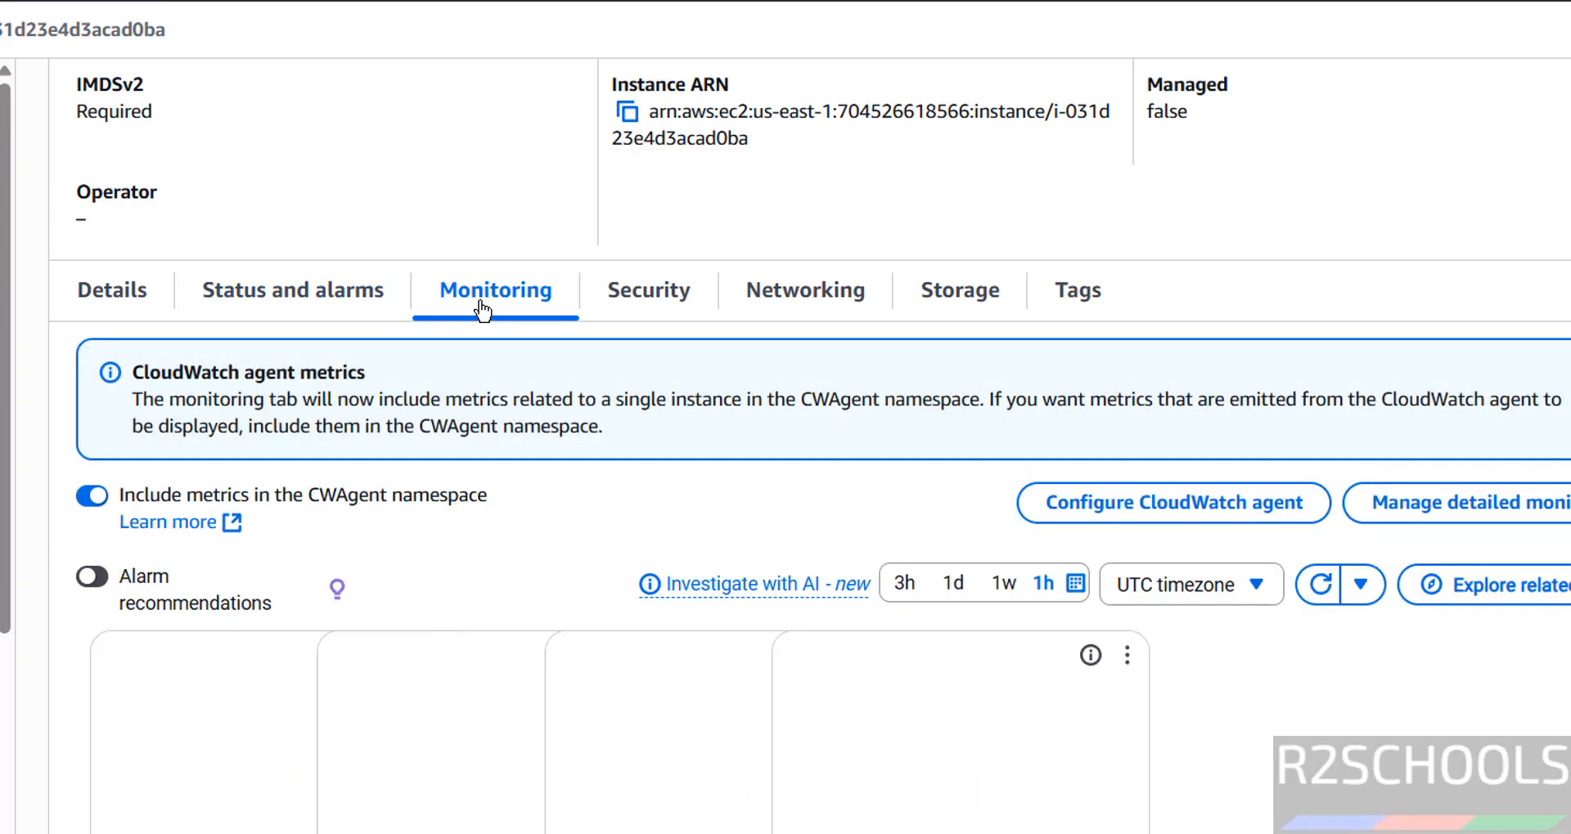
pyautogui.click(626, 288)
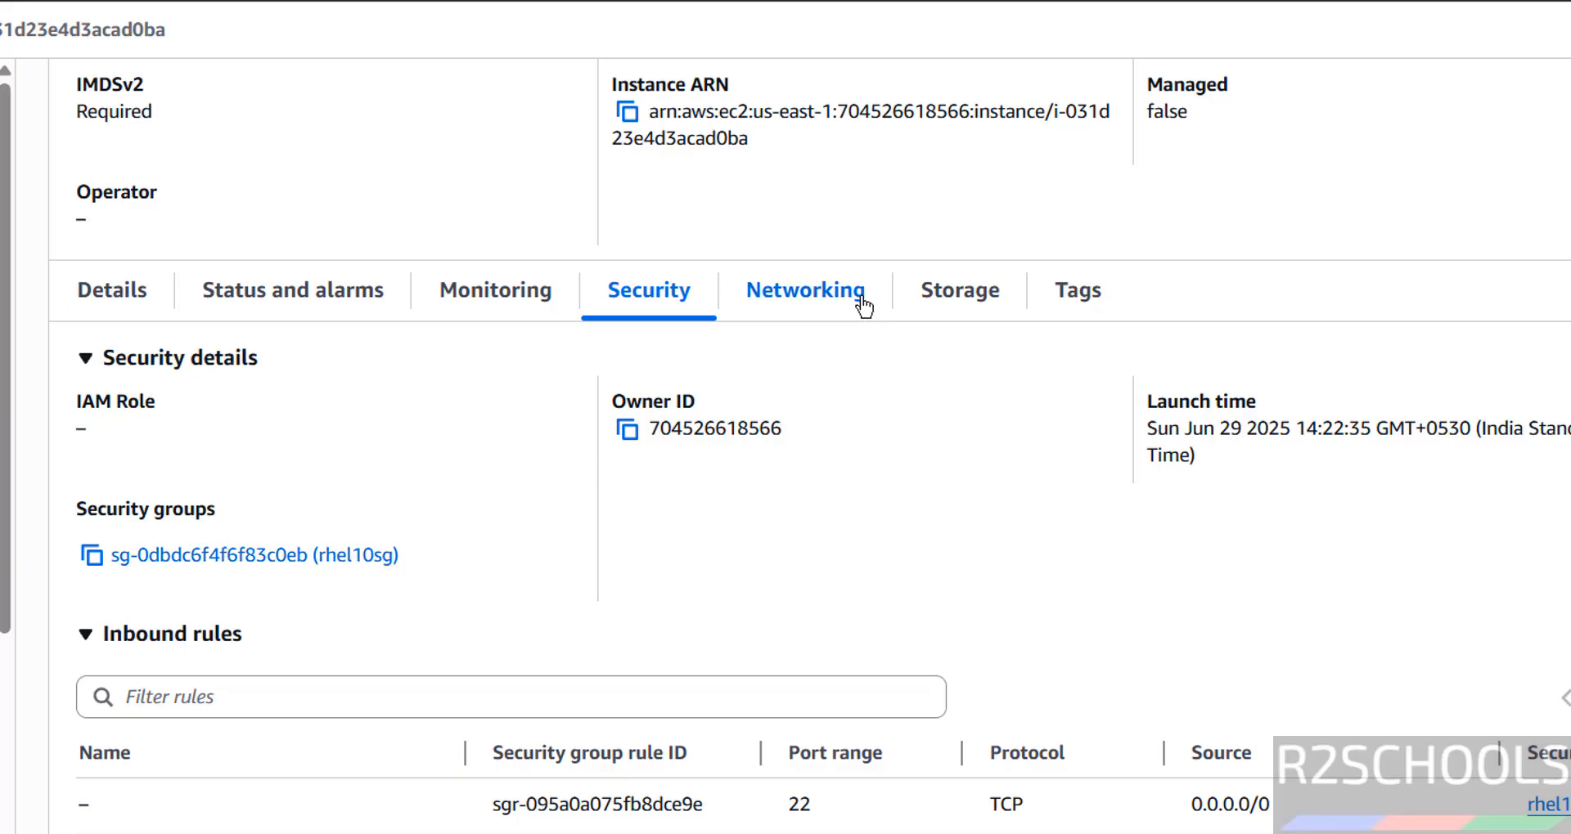
pyautogui.click(808, 309)
pyautogui.click(940, 304)
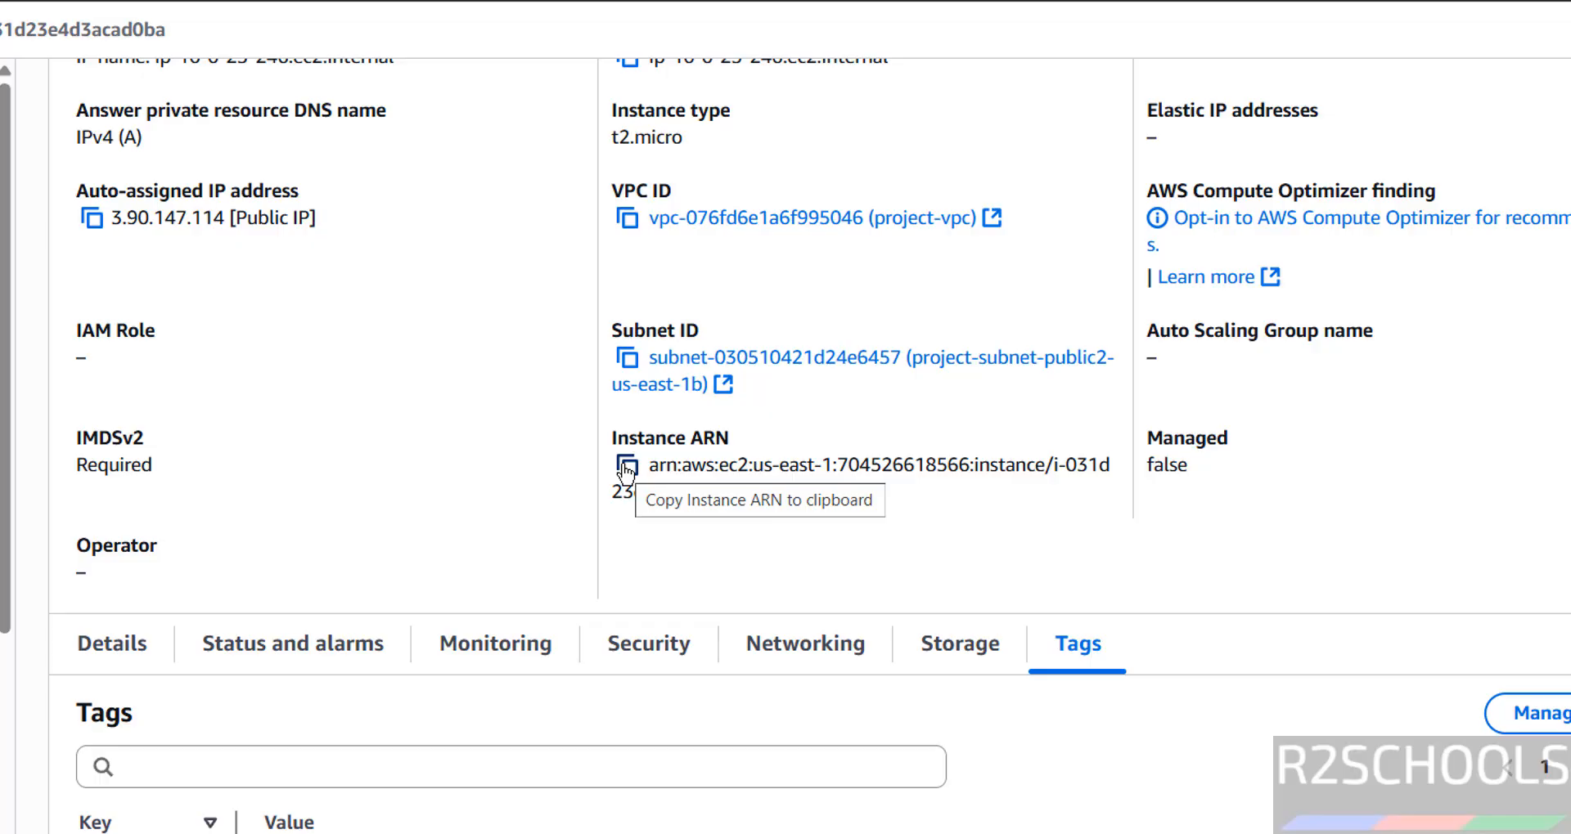
pyautogui.scroll(-1, 810, 446)
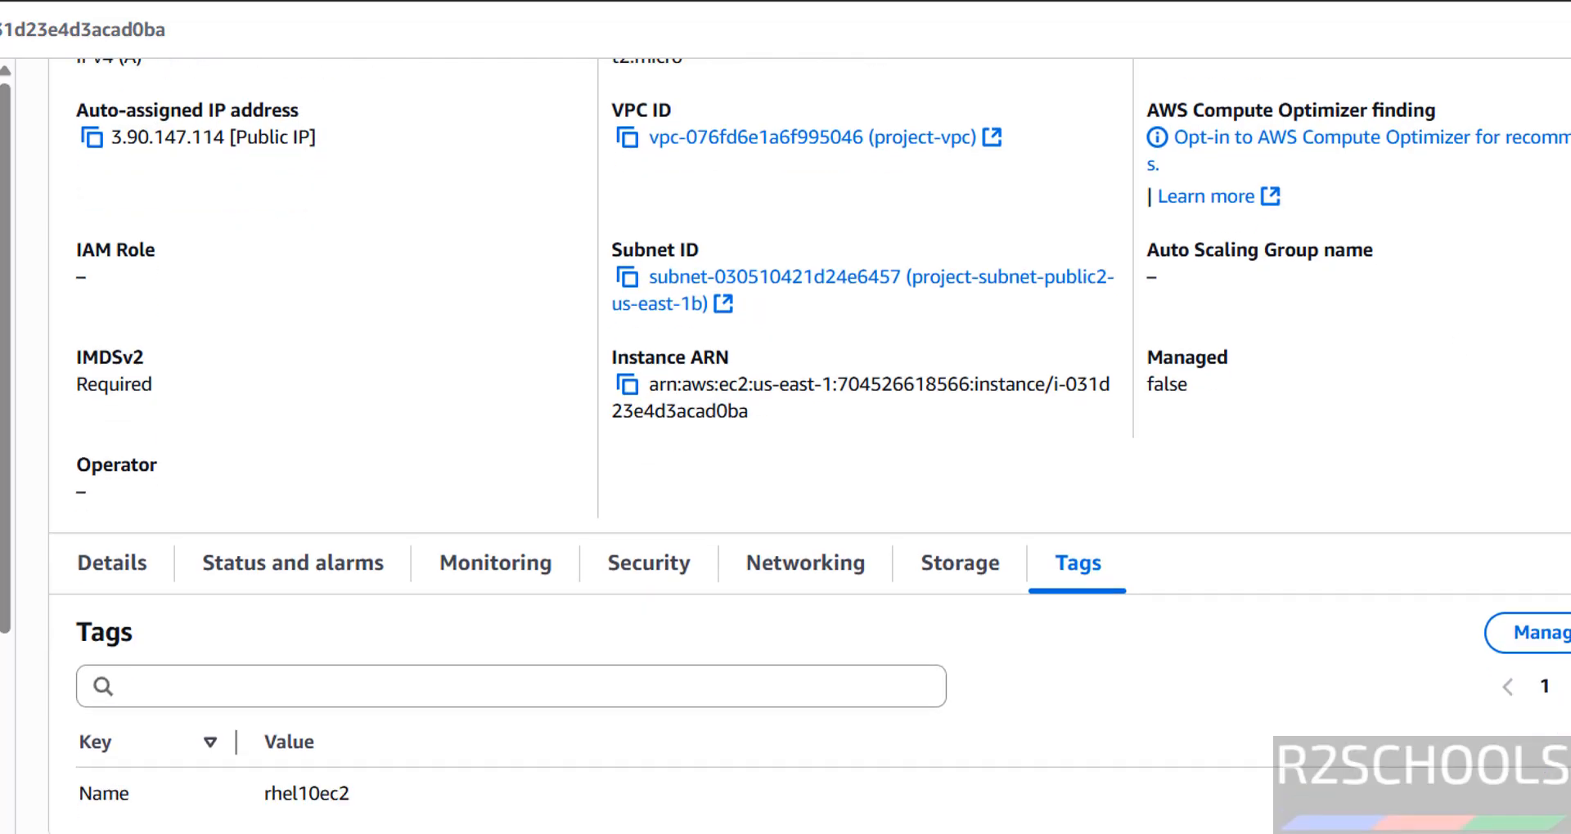
pyautogui.scroll(5, 810, 446)
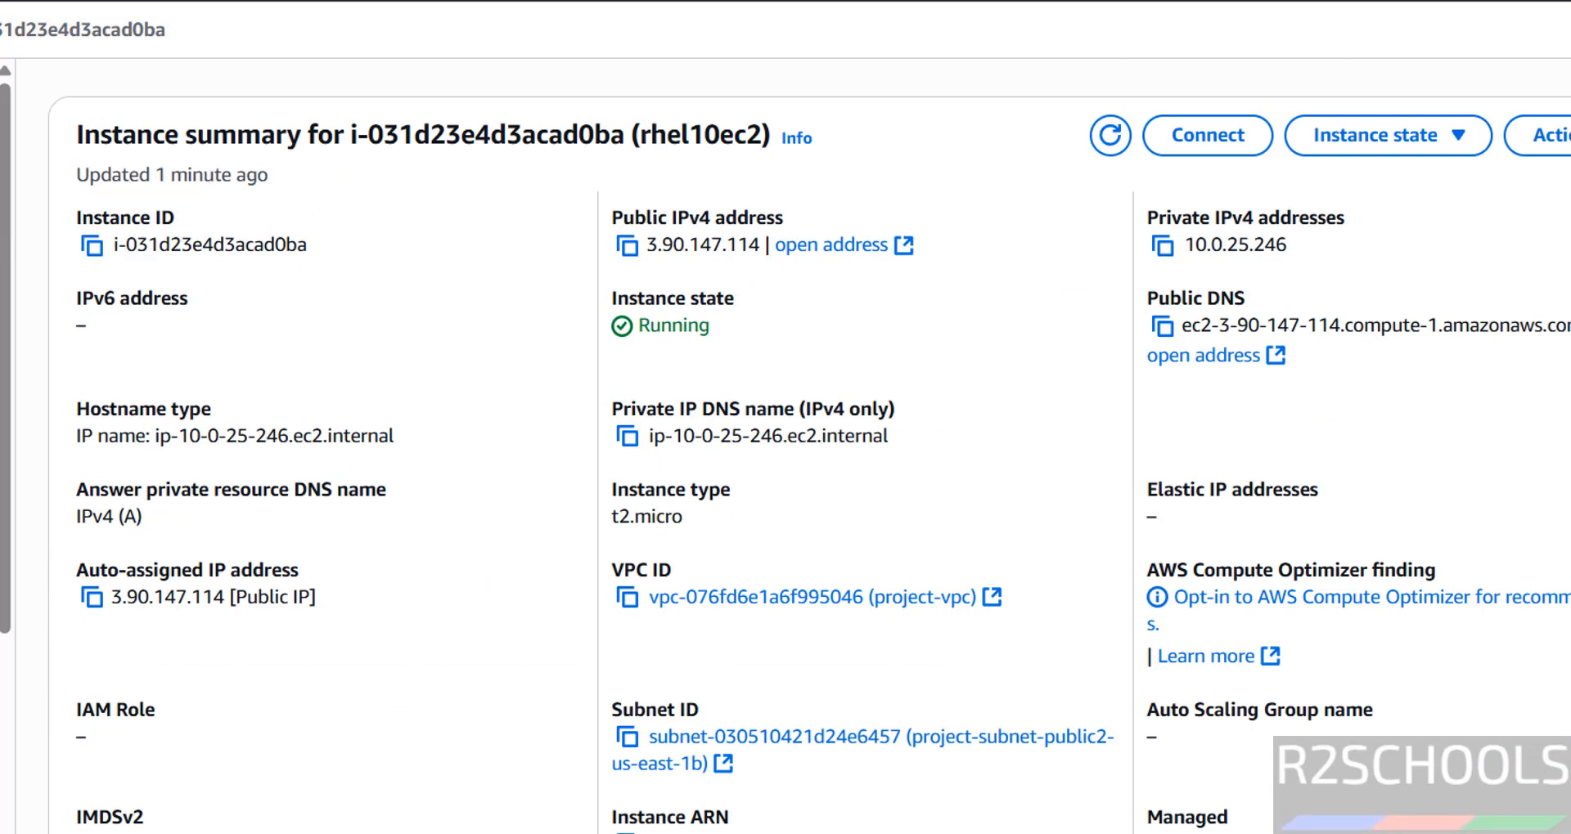
# Step: Open the connection options for rhel10ec2 and copy the example SSH client command
pyautogui.click(1186, 144)
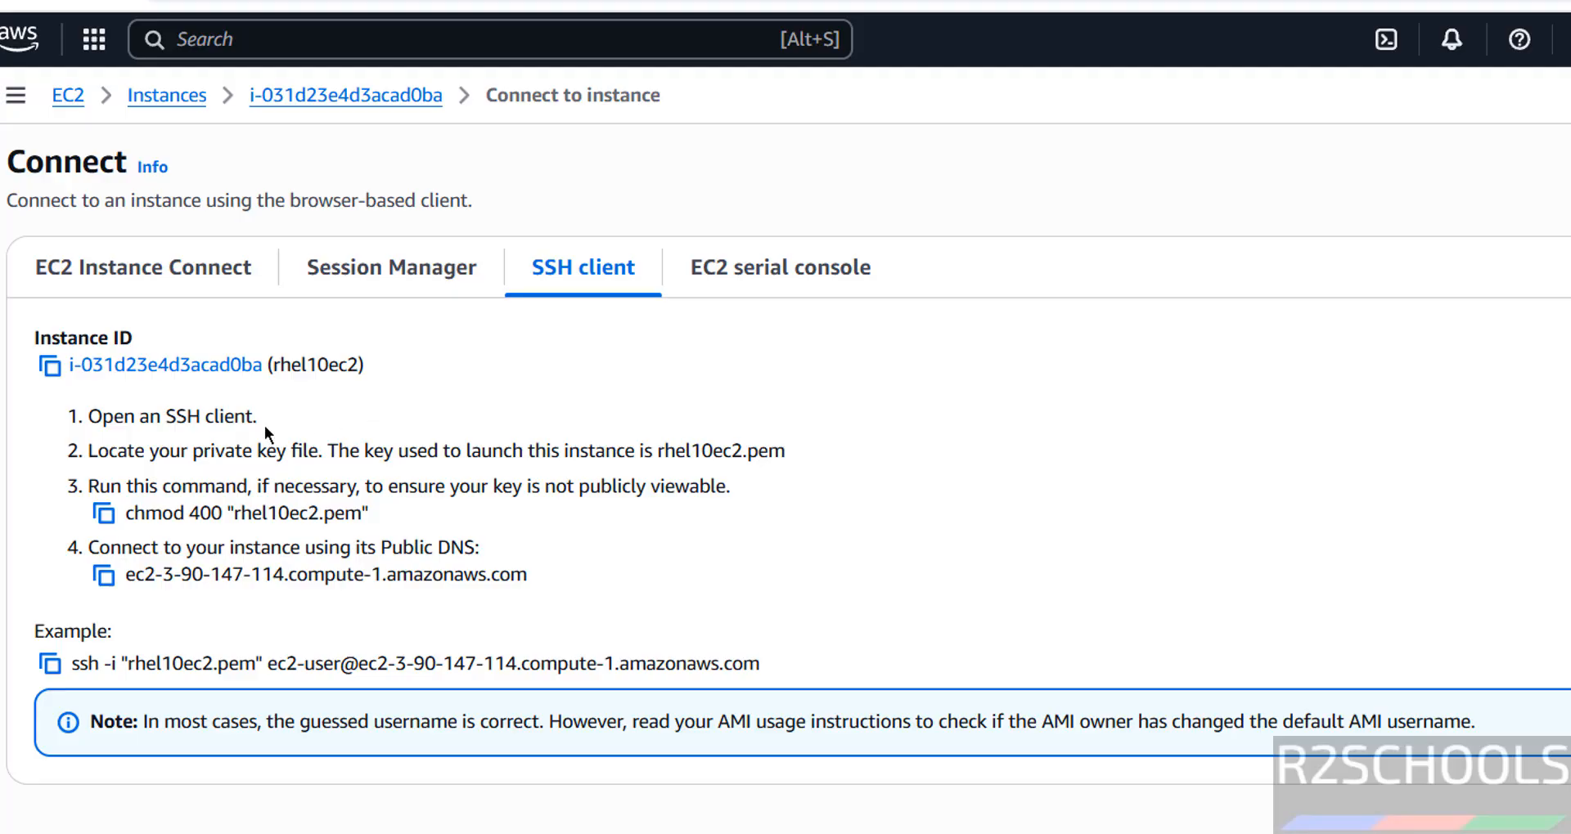
pyautogui.click(65, 662)
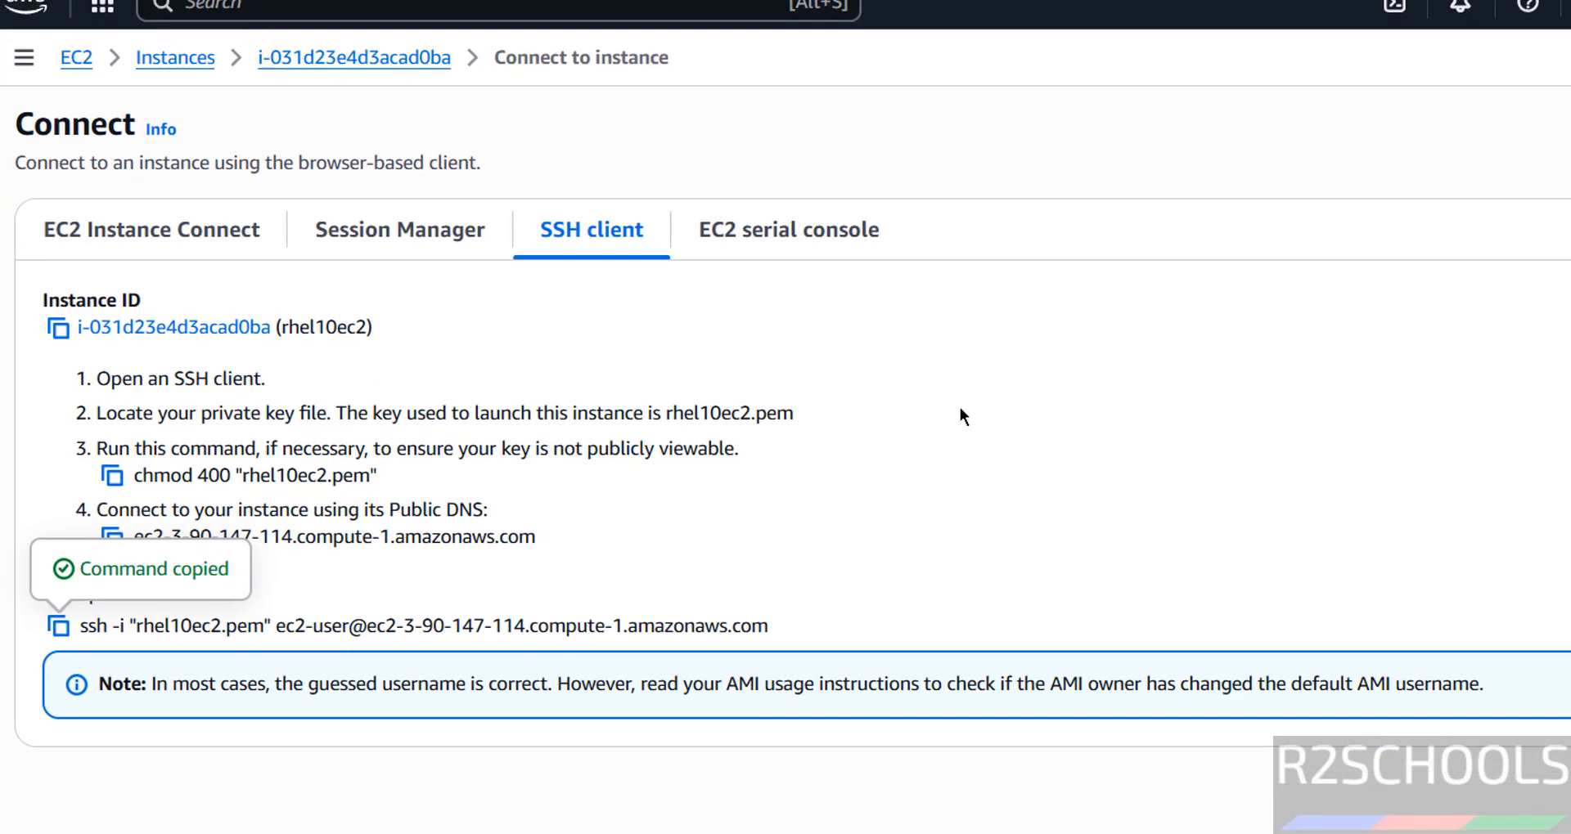
# Step: Open a Windows Command Prompt and change to the Downloads directory with cd Downloads
pyautogui.press('super+r')
pyautogui.write('cmd')
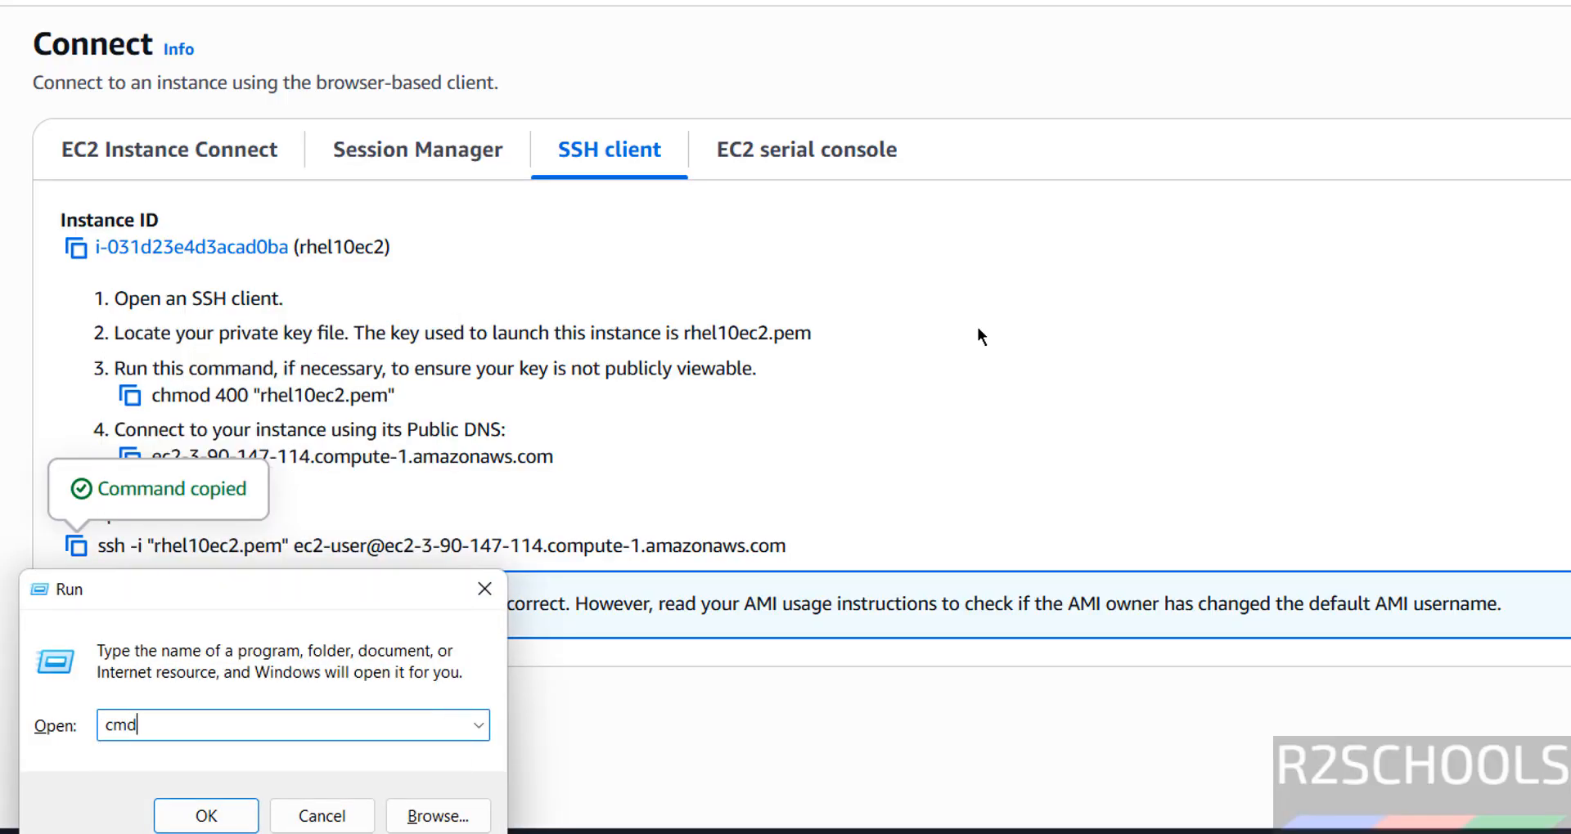
pyautogui.press('Return')
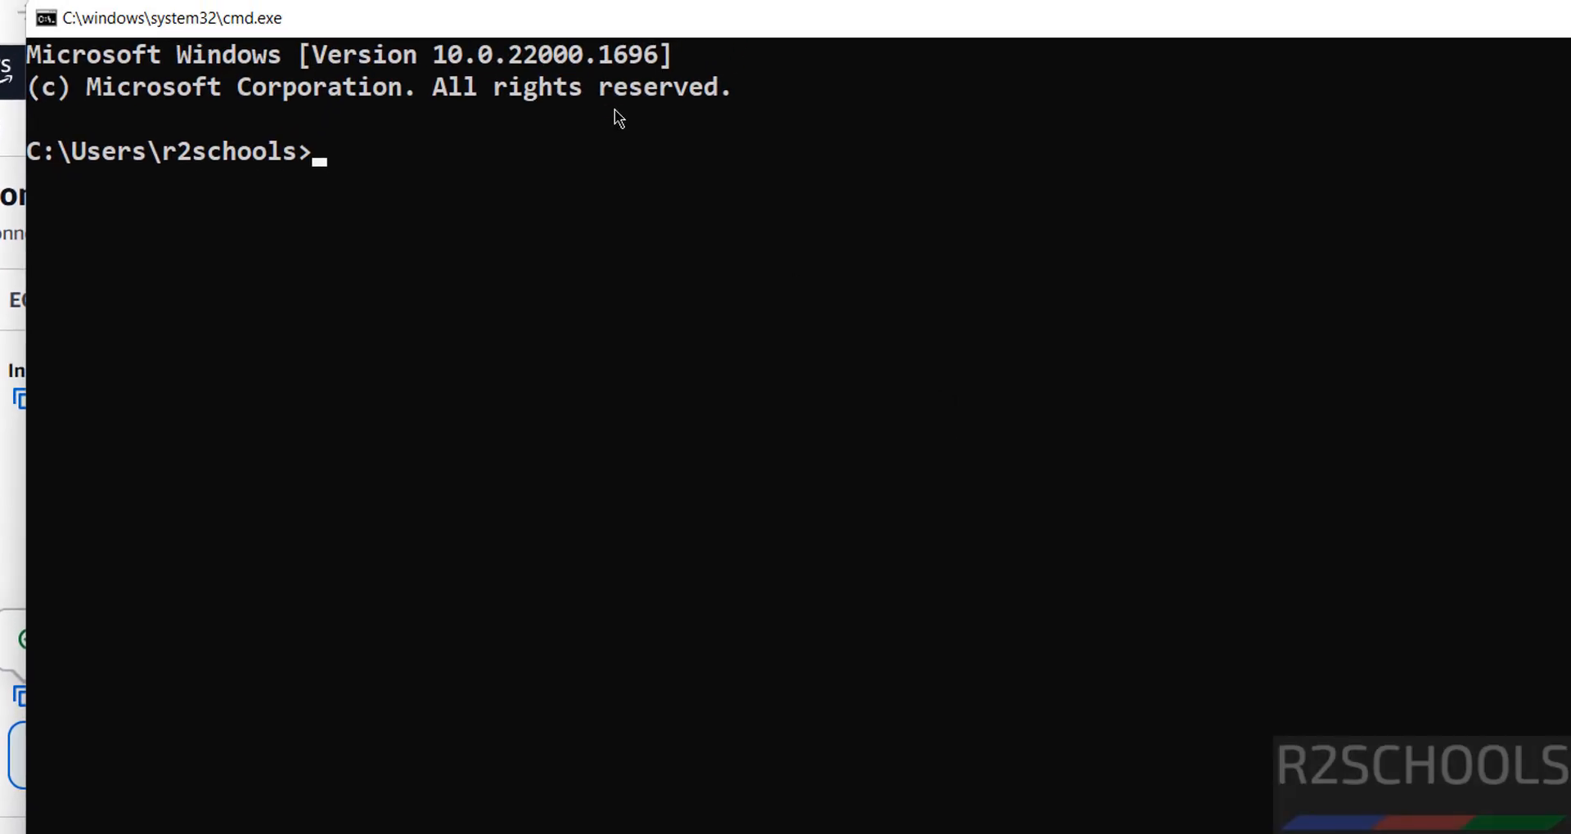
pyautogui.write('cd Downloads')
pyautogui.press('Return')
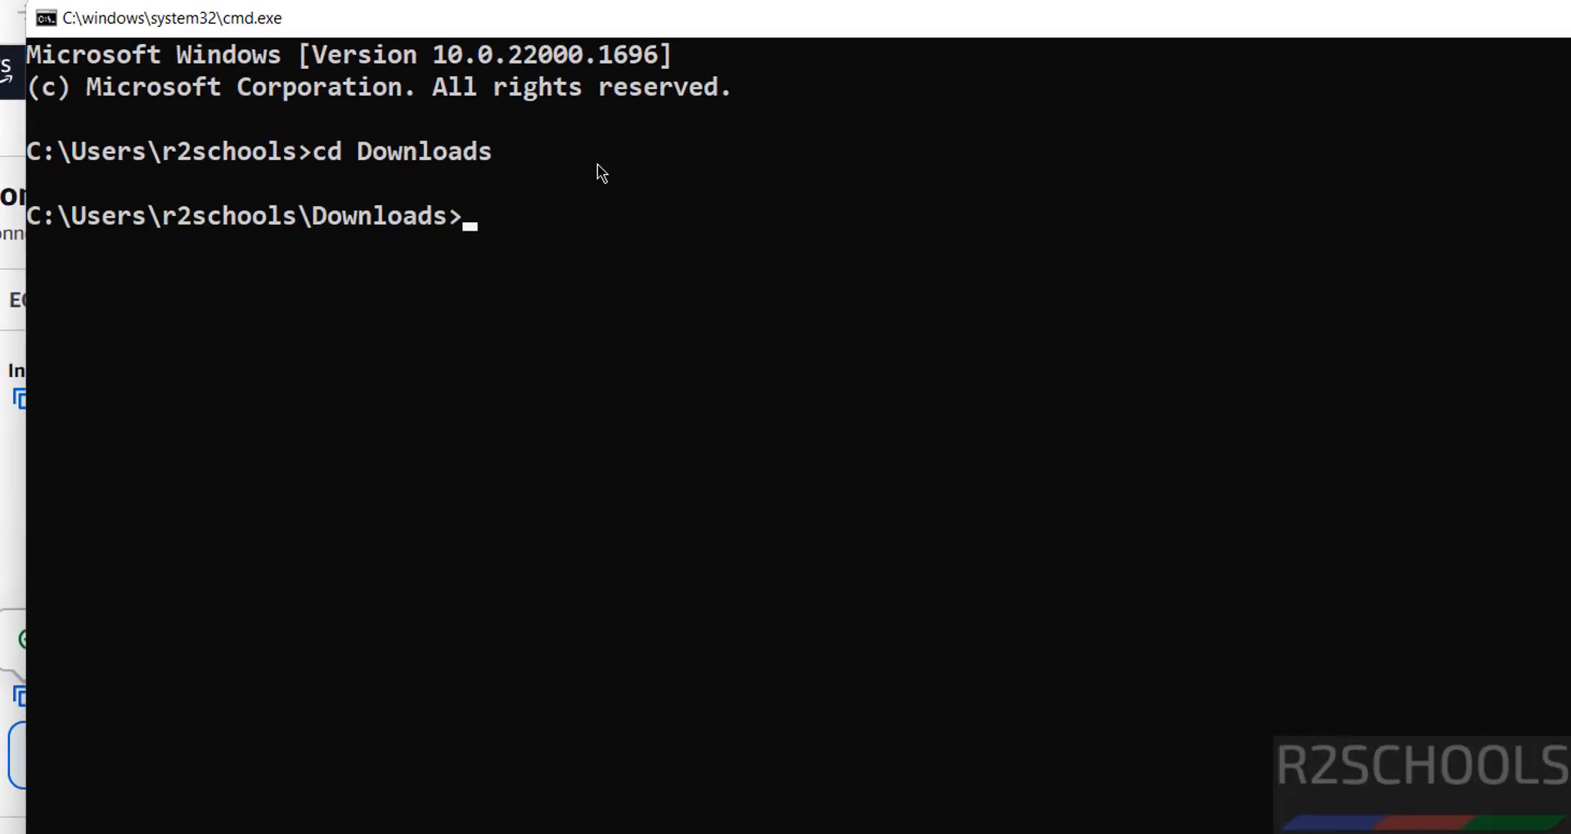
# Step: List the private key files in the Downloads directory with dir *.pem
pyautogui.write('dir *.pem')
pyautogui.press('Return')
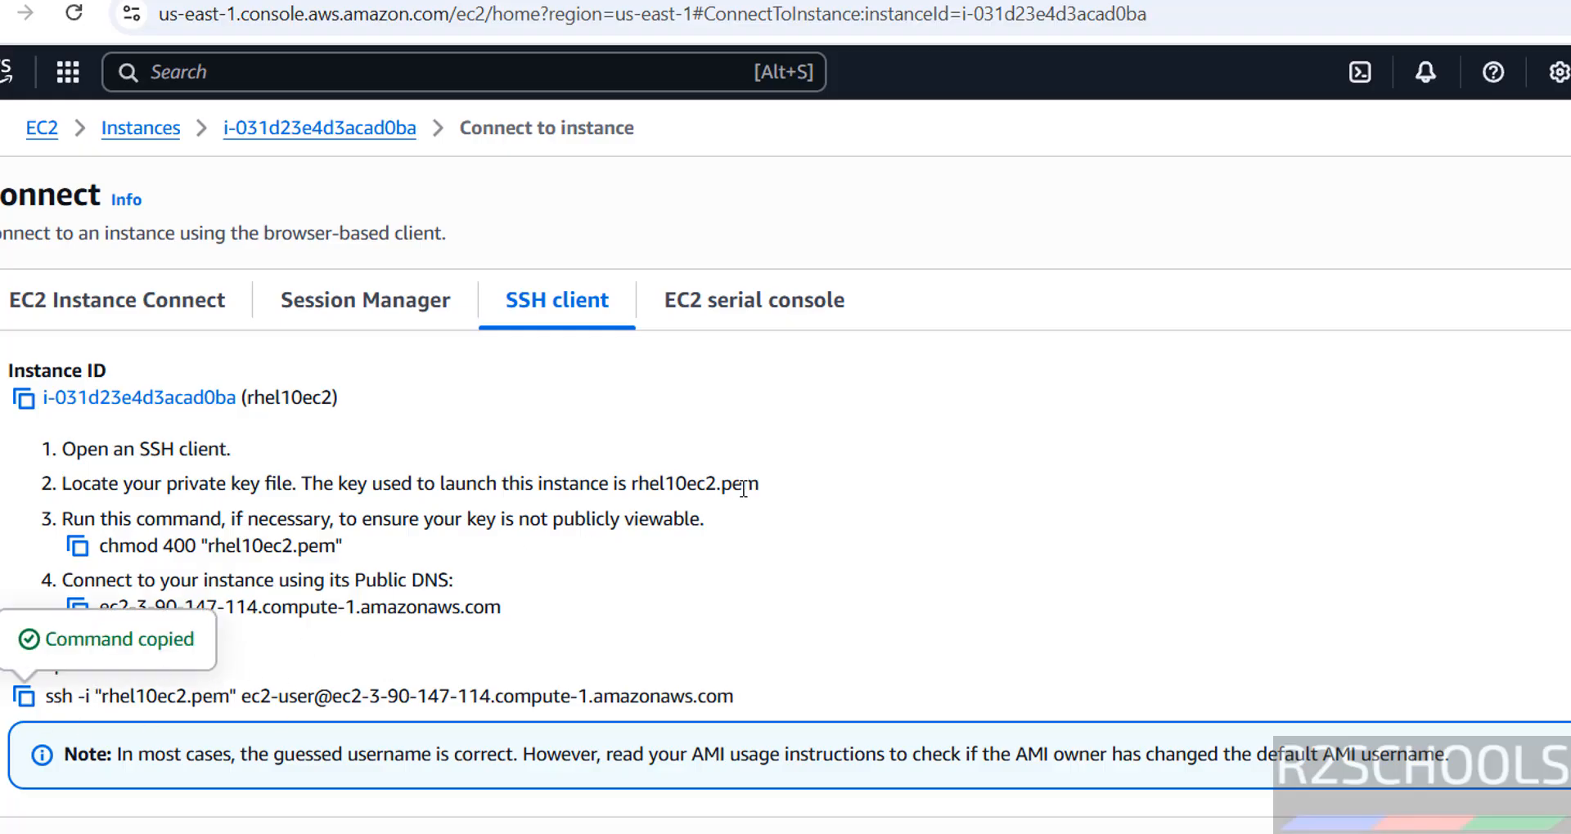
pyautogui.hotkey('alt', 'Tab')
pyautogui.hotkey('ctrl', 'v')
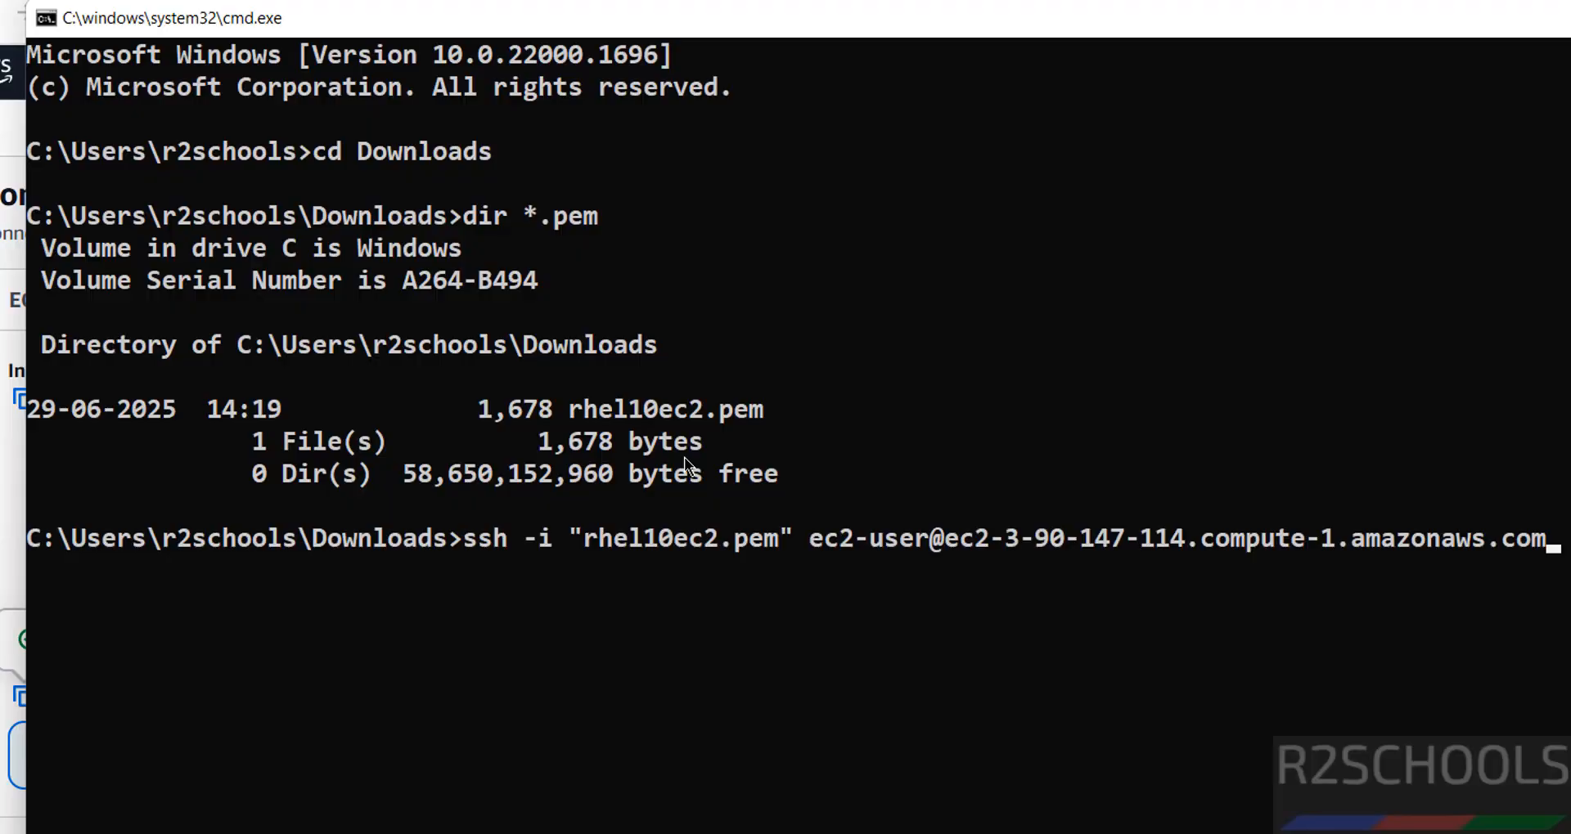
pyautogui.press('Return')
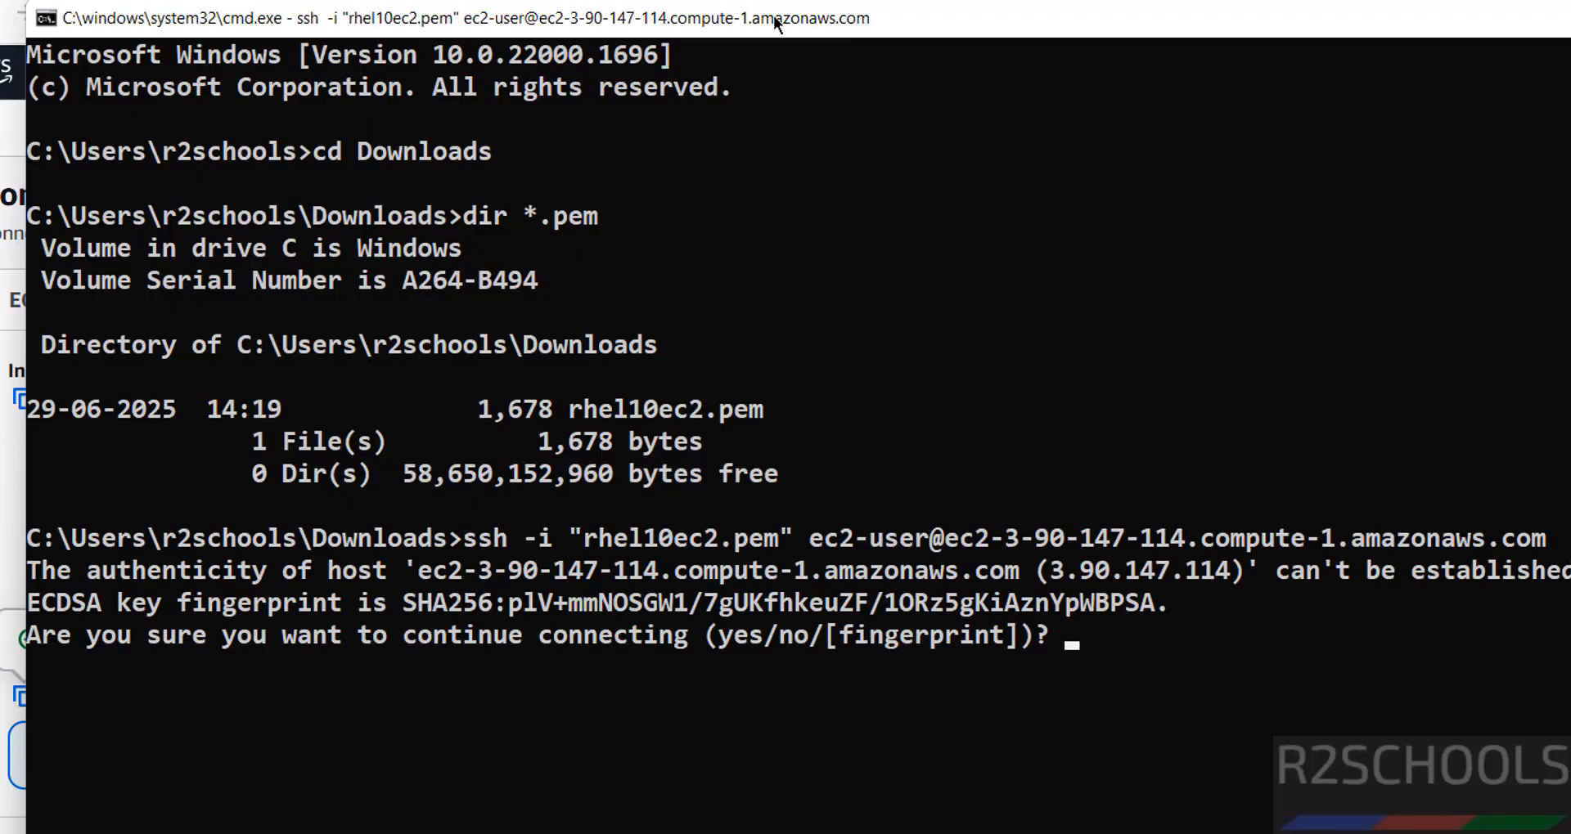
pyautogui.write('yes')
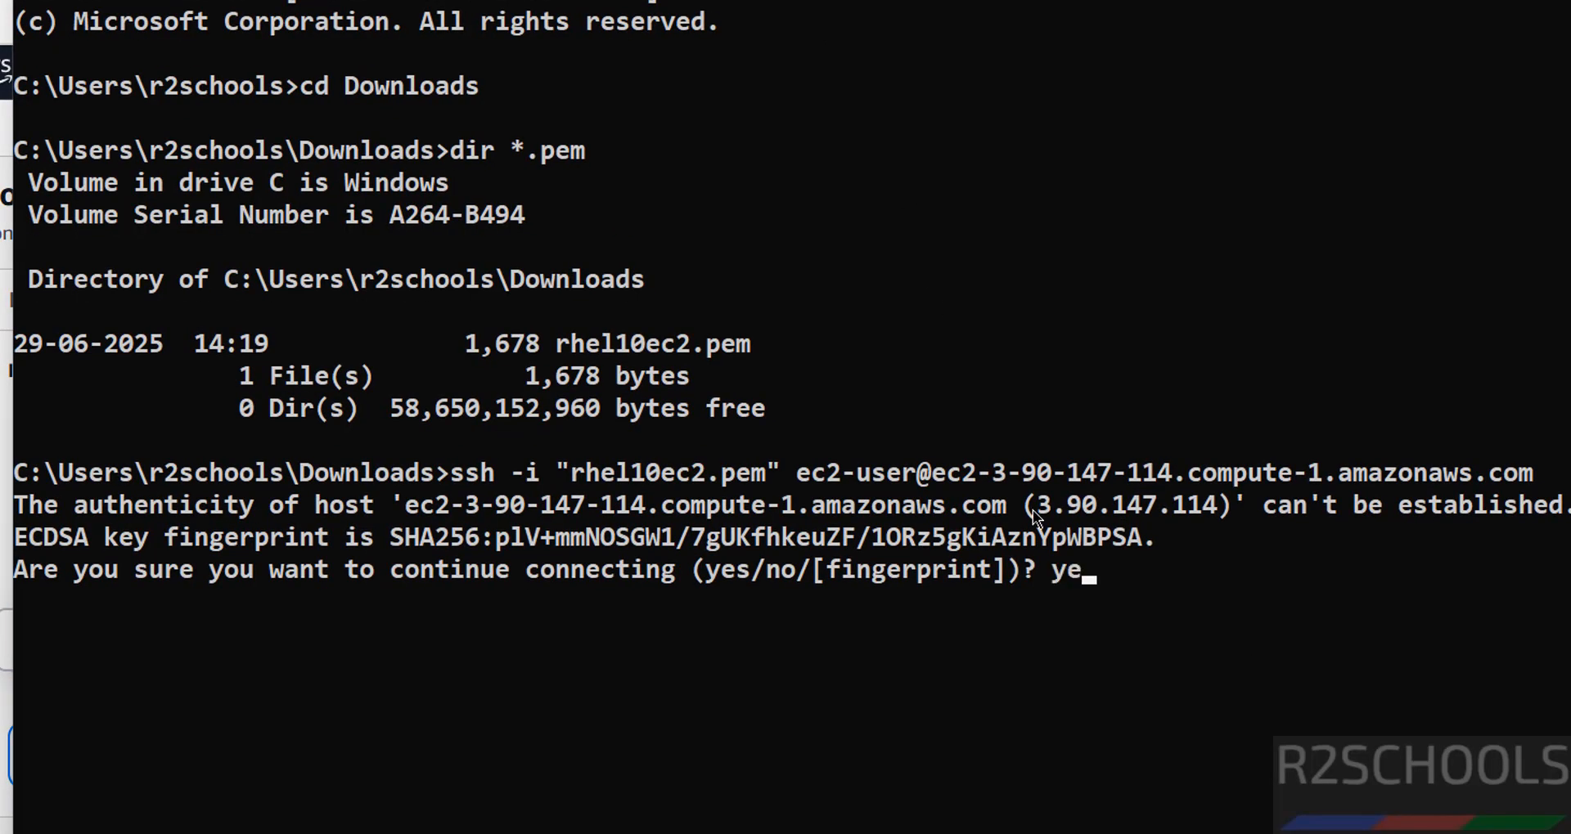
pyautogui.press('Return')
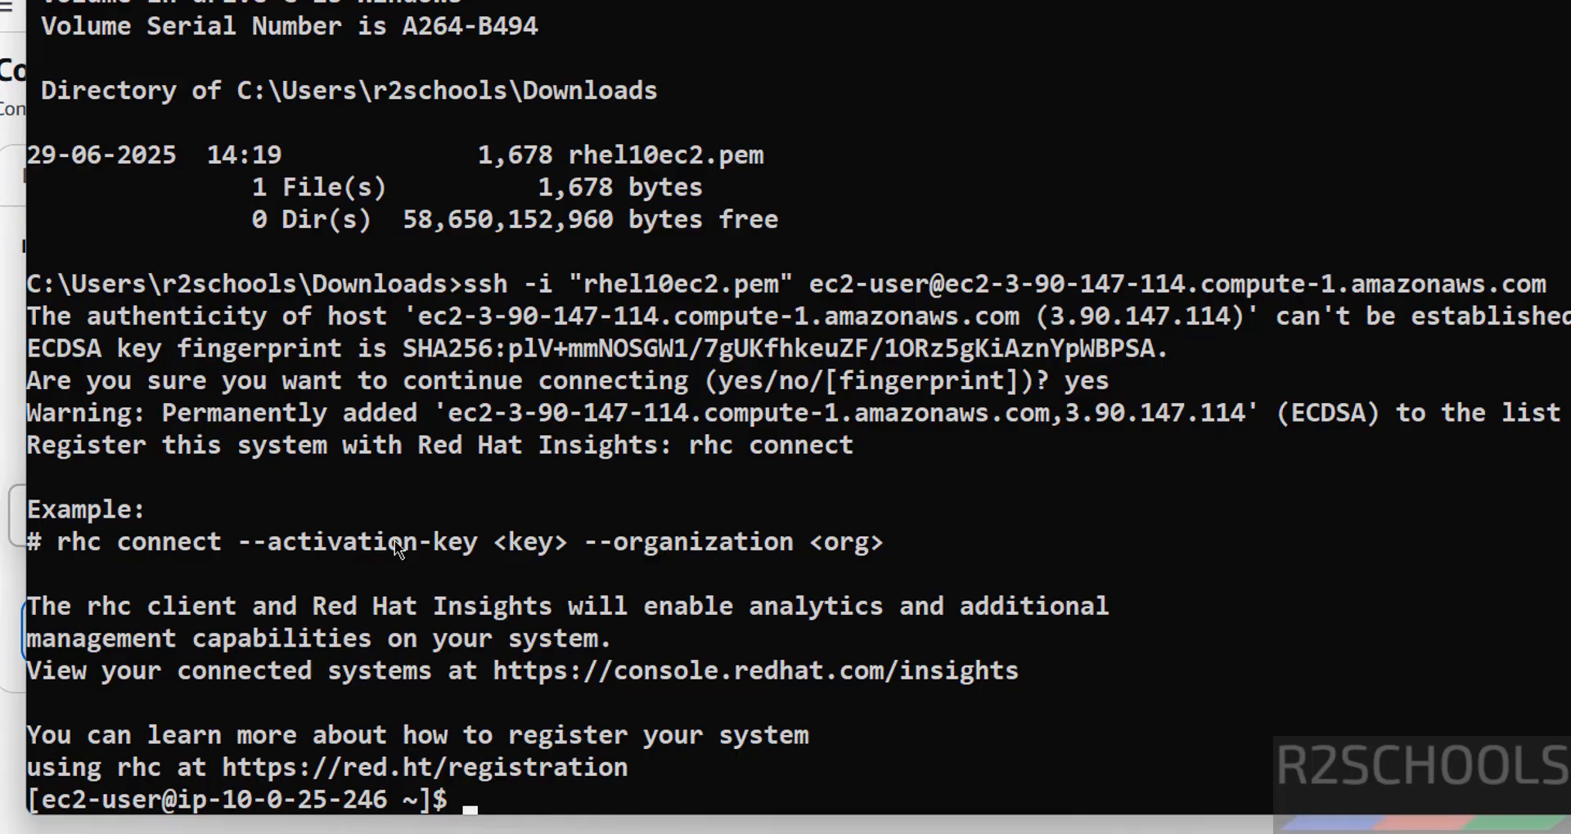
# Step: Display the operating system release details with more /etc/os-release and highlight the number on the VERSION line
pyautogui.write('m')
pyautogui.press('BackSpace')
pyautogui.write('more /etc/os-r')
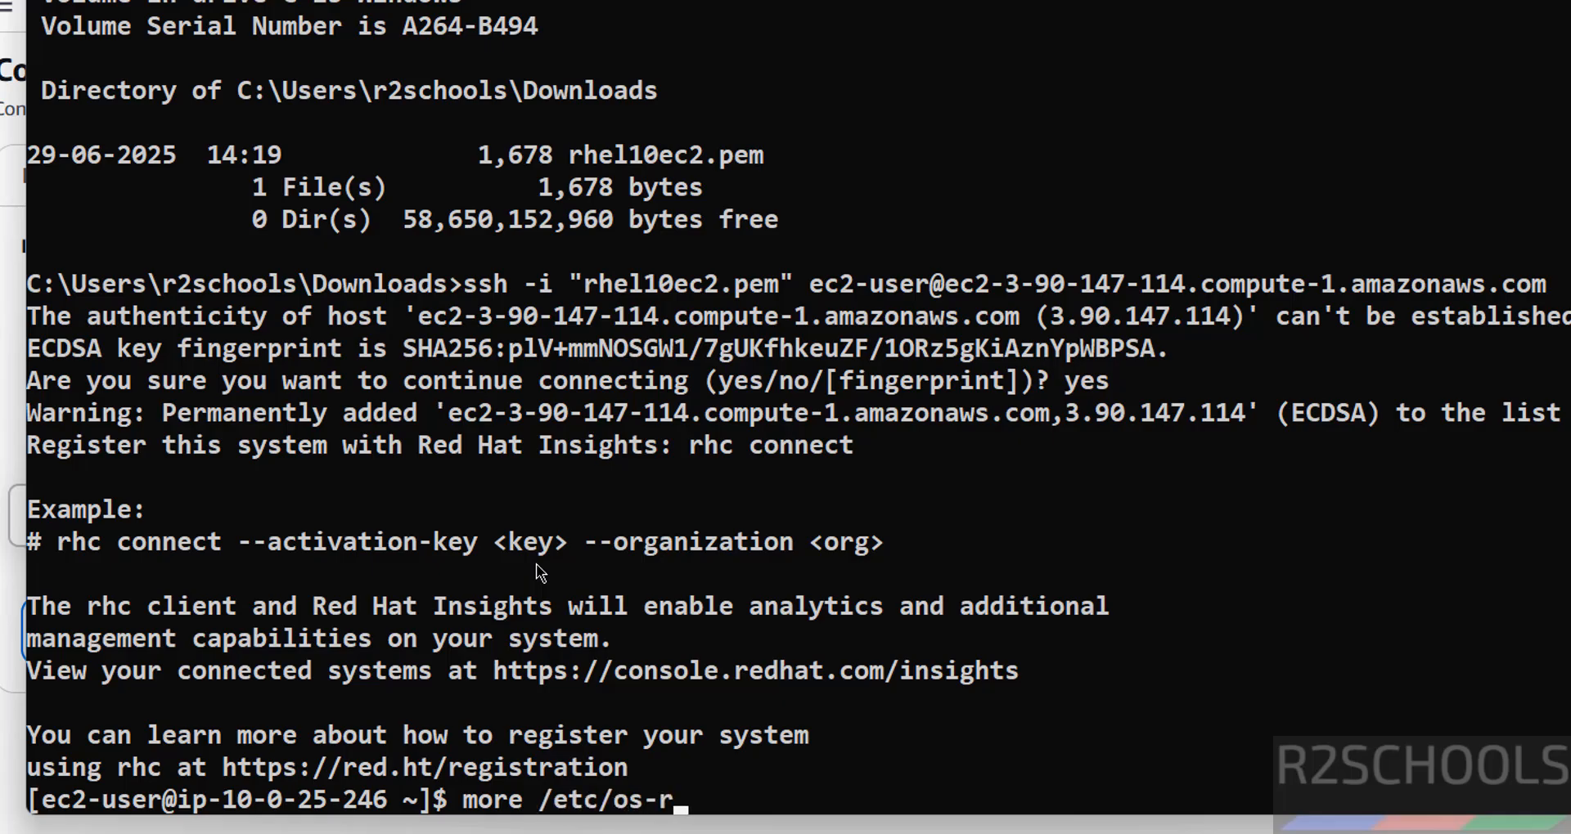
pyautogui.press('Tab')
pyautogui.press('Return')
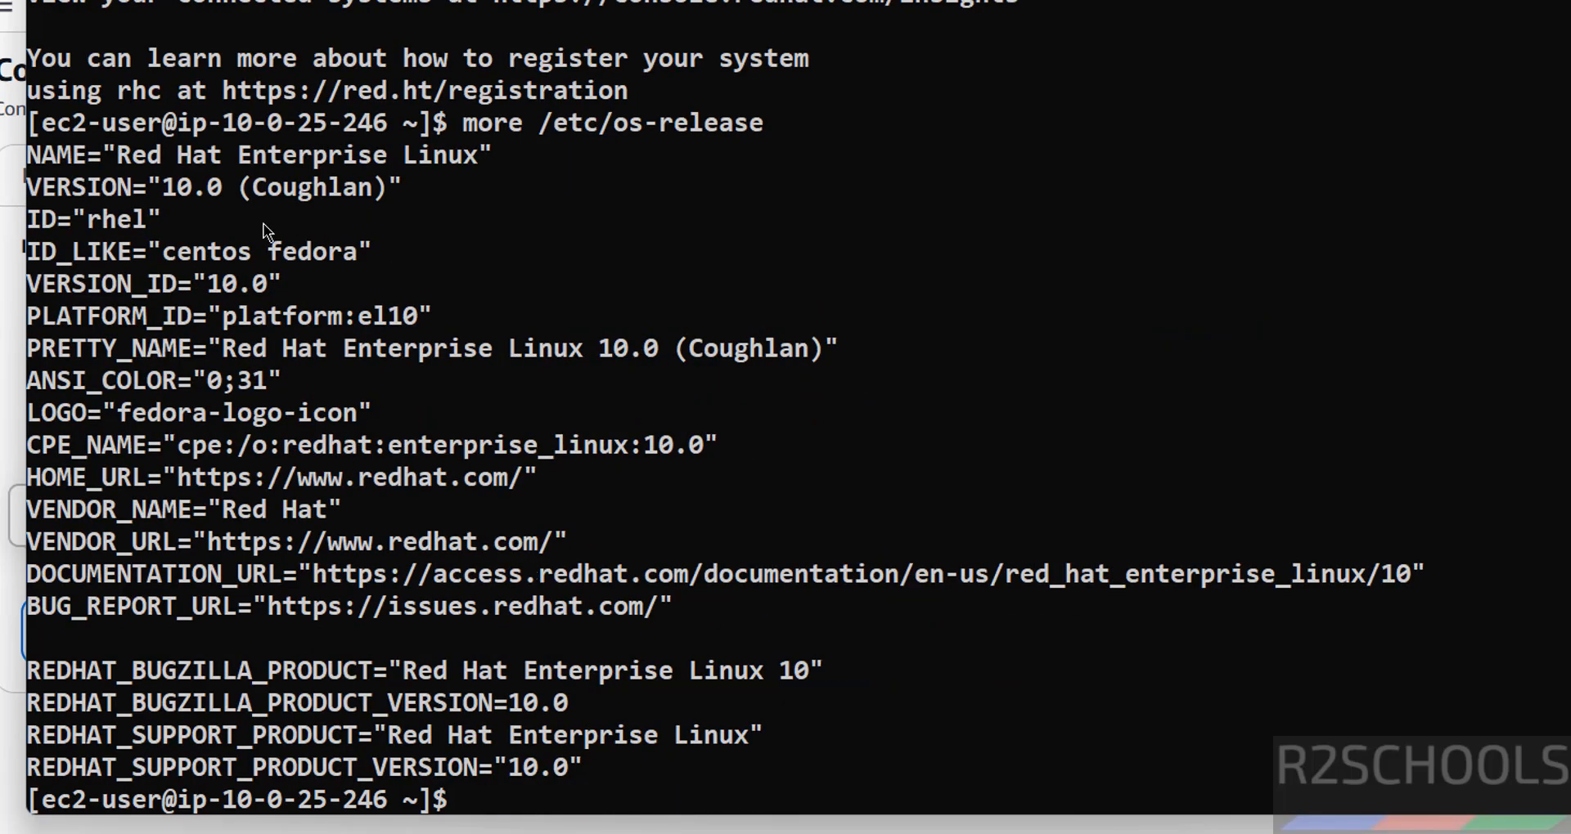
pyautogui.click(160, 181)
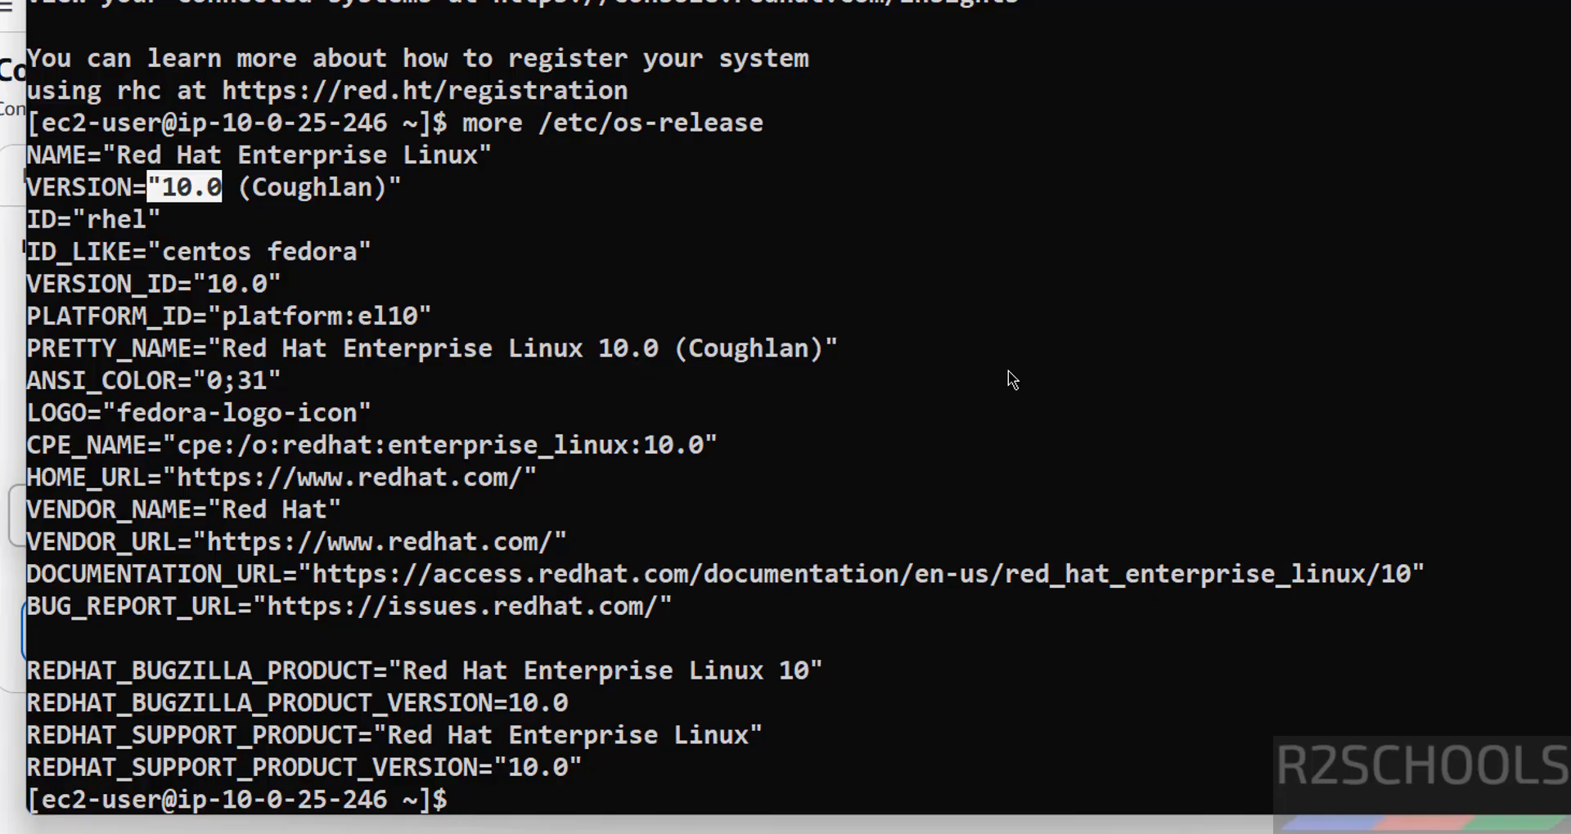
# Step: Clear the terminal, run sudo dnf update && sudo dnf upgrade on the instance, and approve the package upgrade with y
pyautogui.write('sudo dnf update')
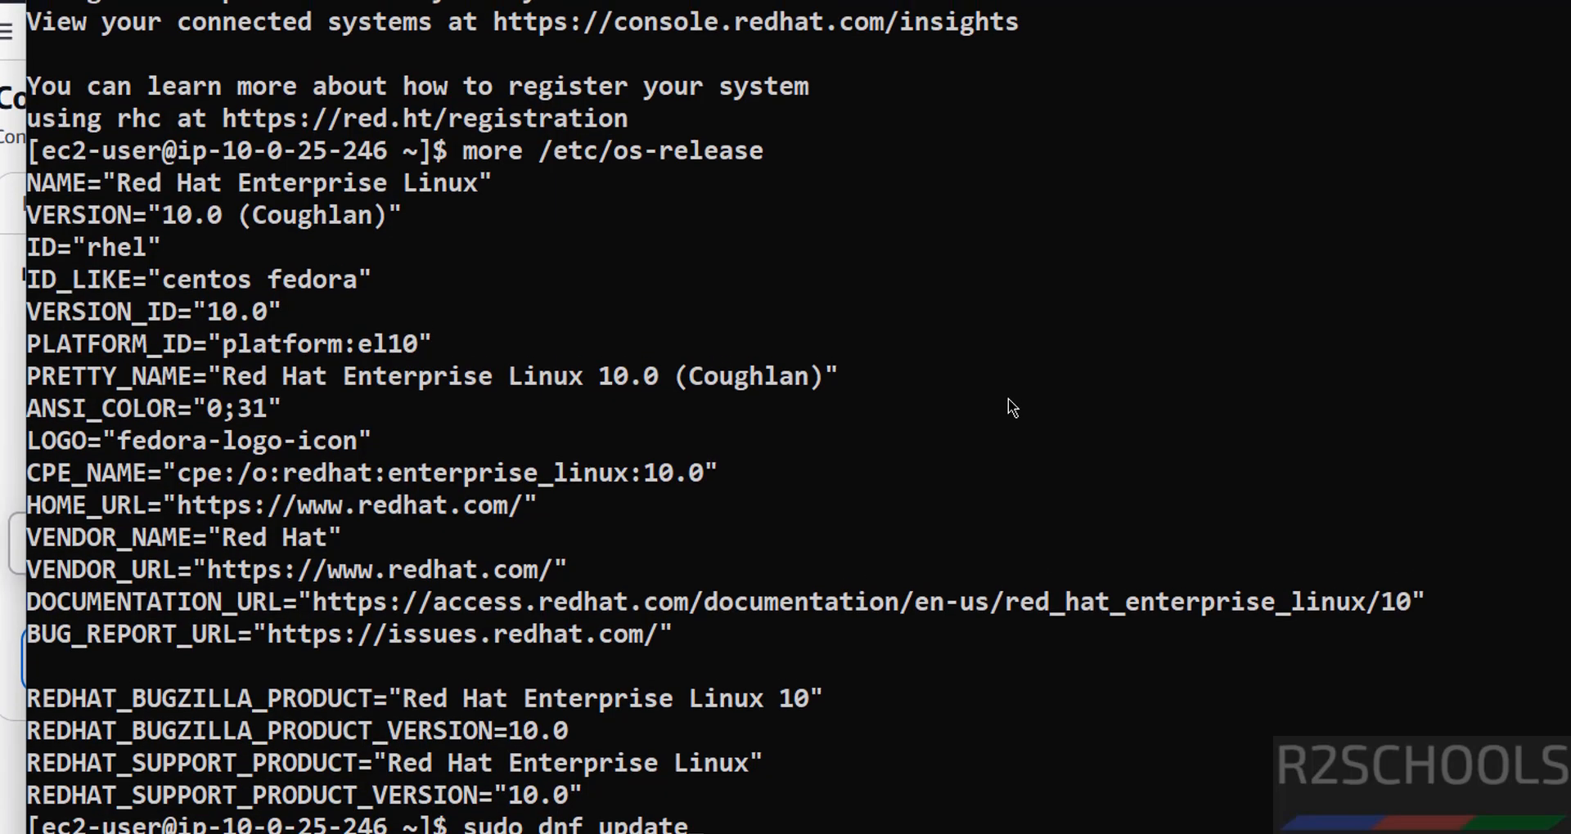
pyautogui.hotkey('ctrl', 'l')
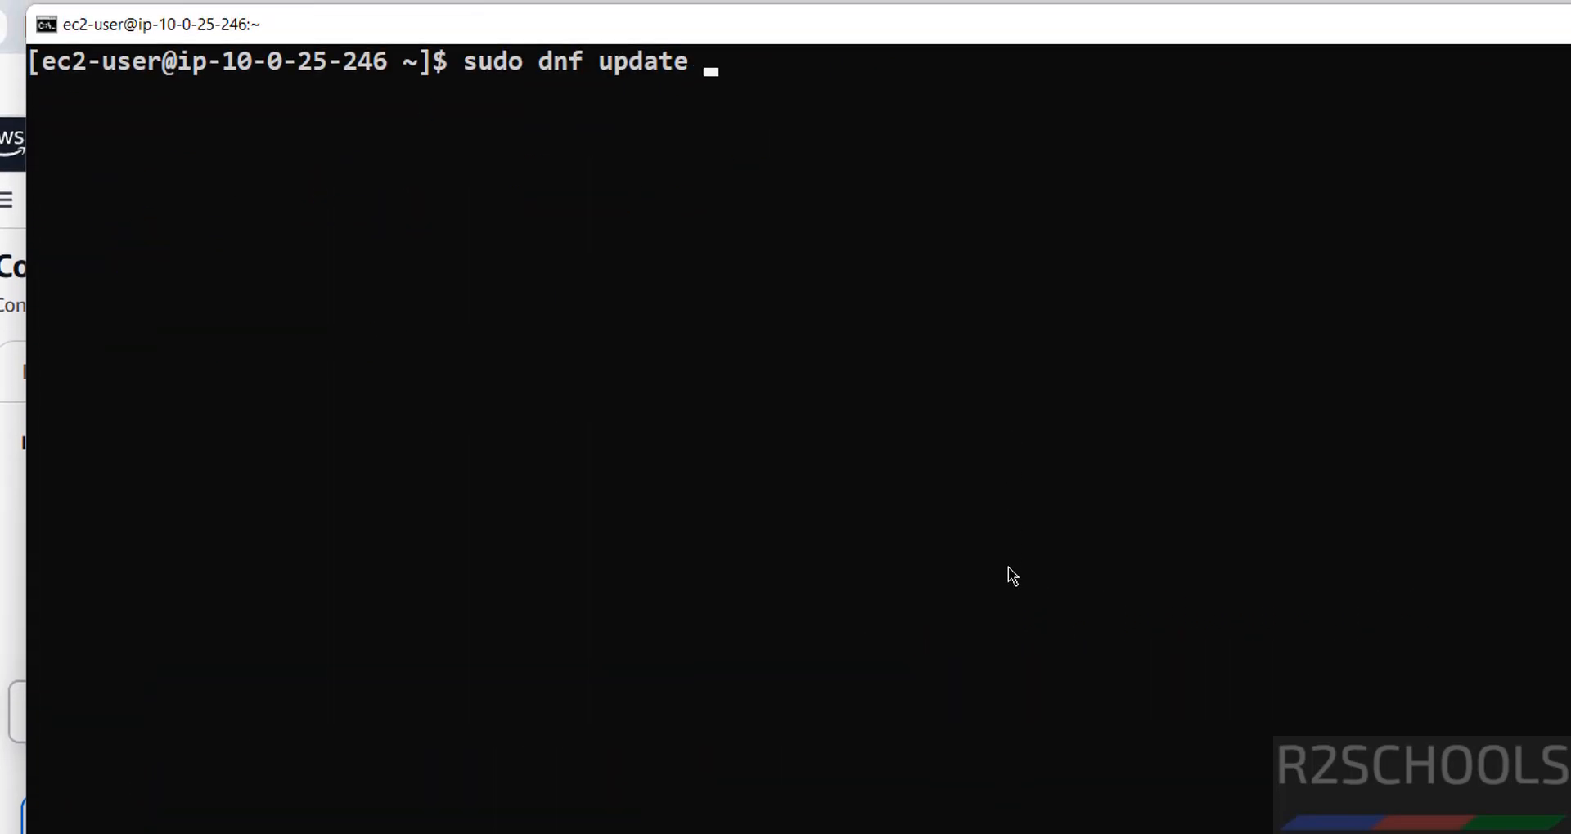
pyautogui.write('&& sudo dn')
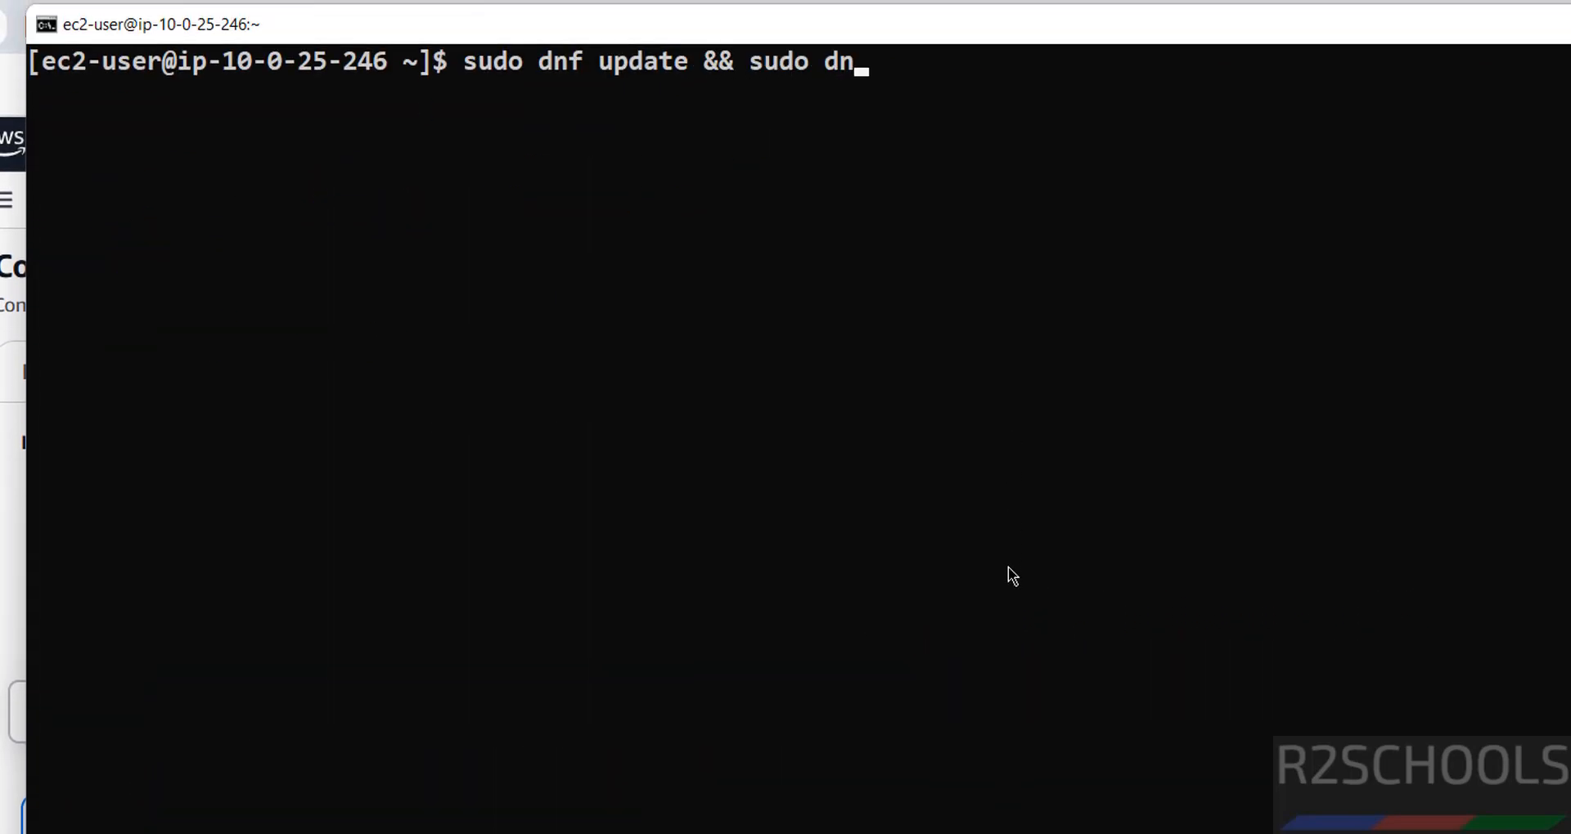
pyautogui.write('f upgrade')
pyautogui.press('Return')
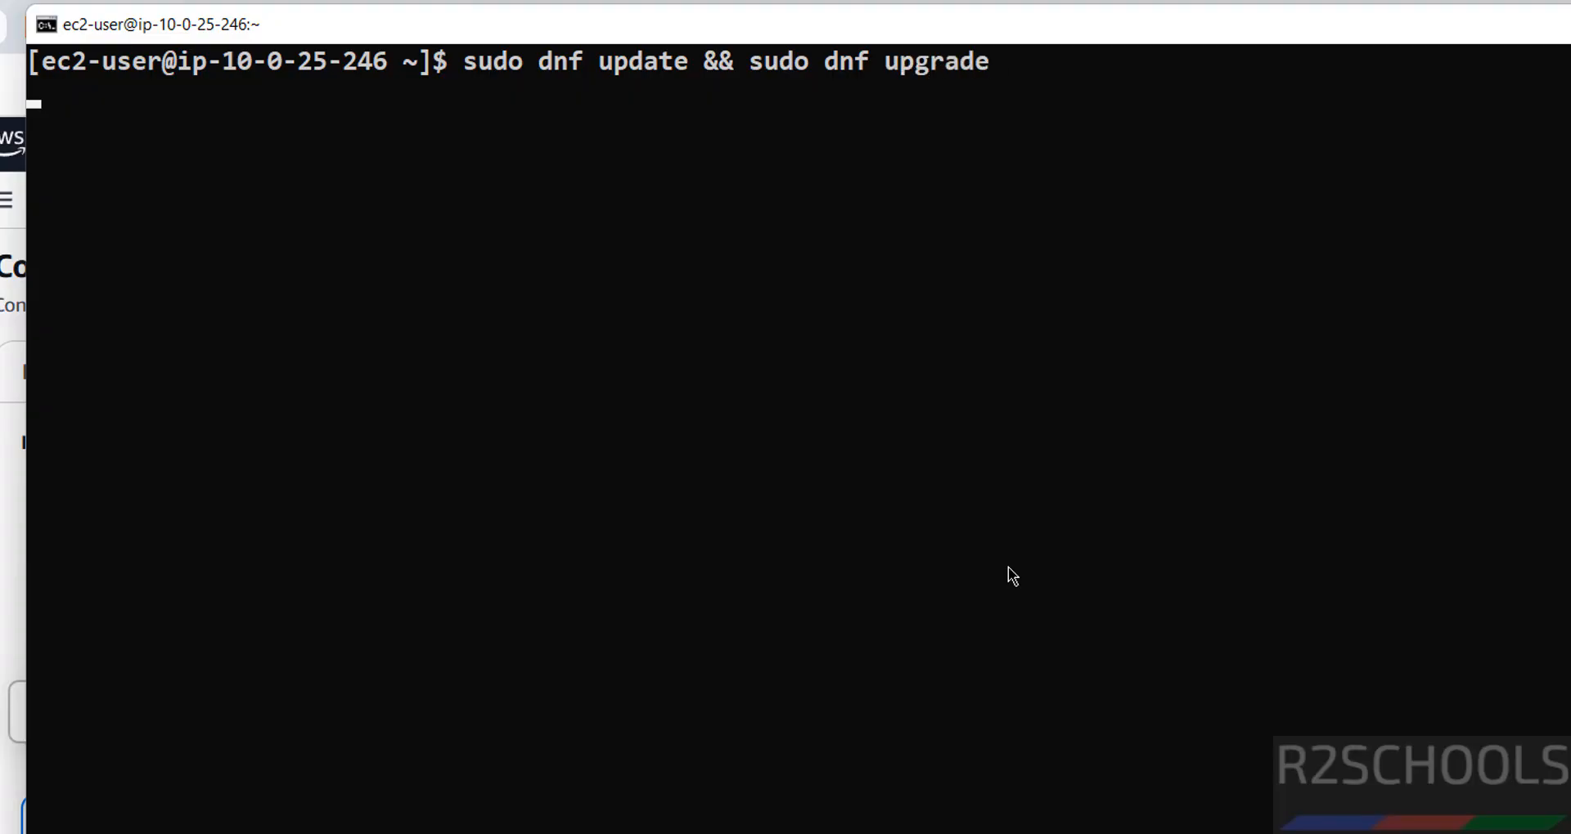
pyautogui.write('y')
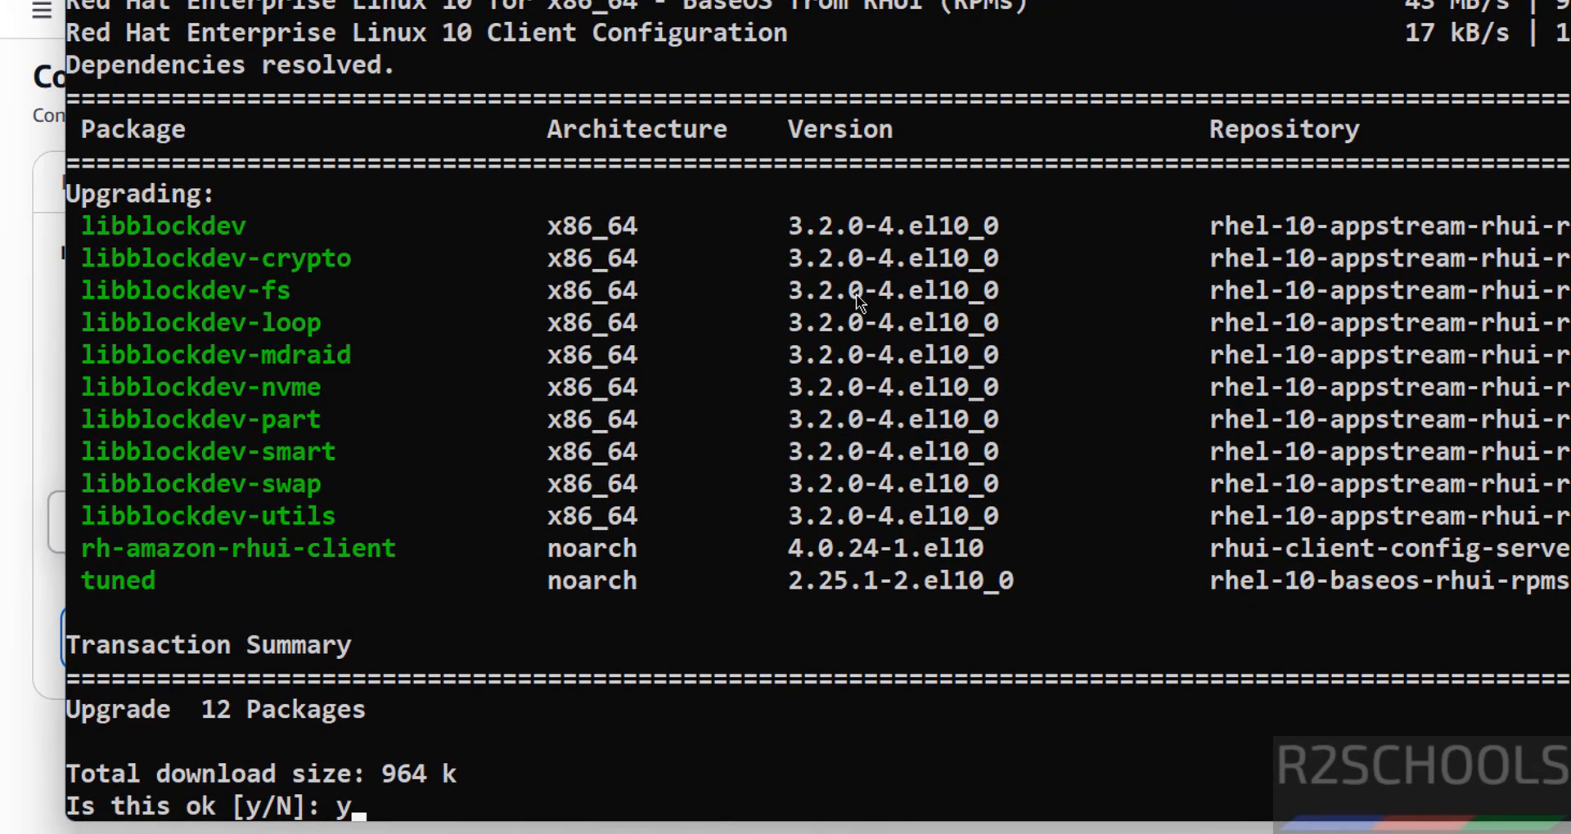
pyautogui.press('Return')
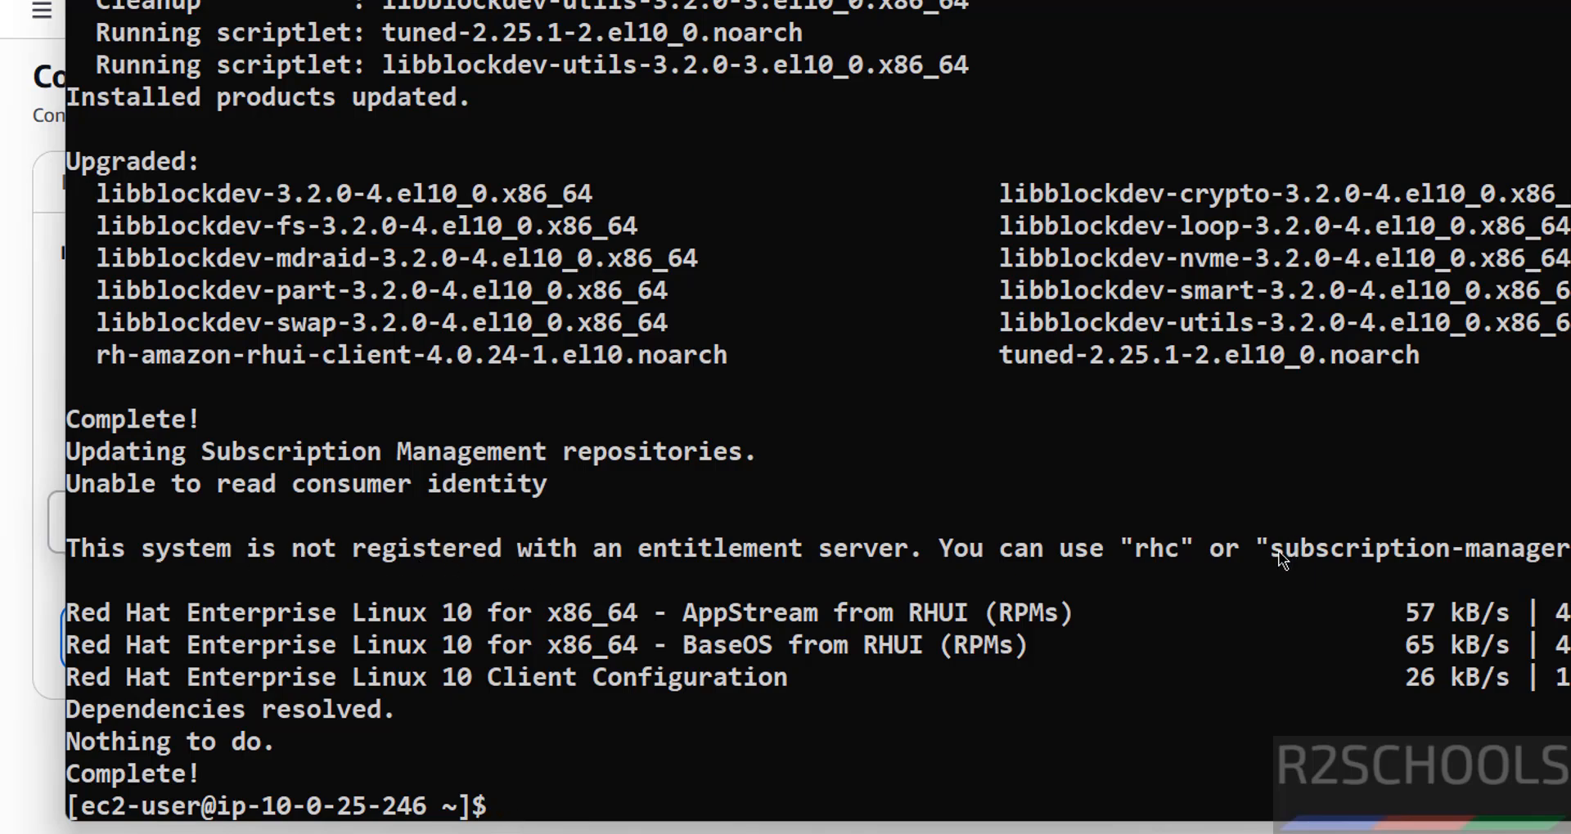
pyautogui.moveTo(1272, 551); pyautogui.dragTo(1532, 558)
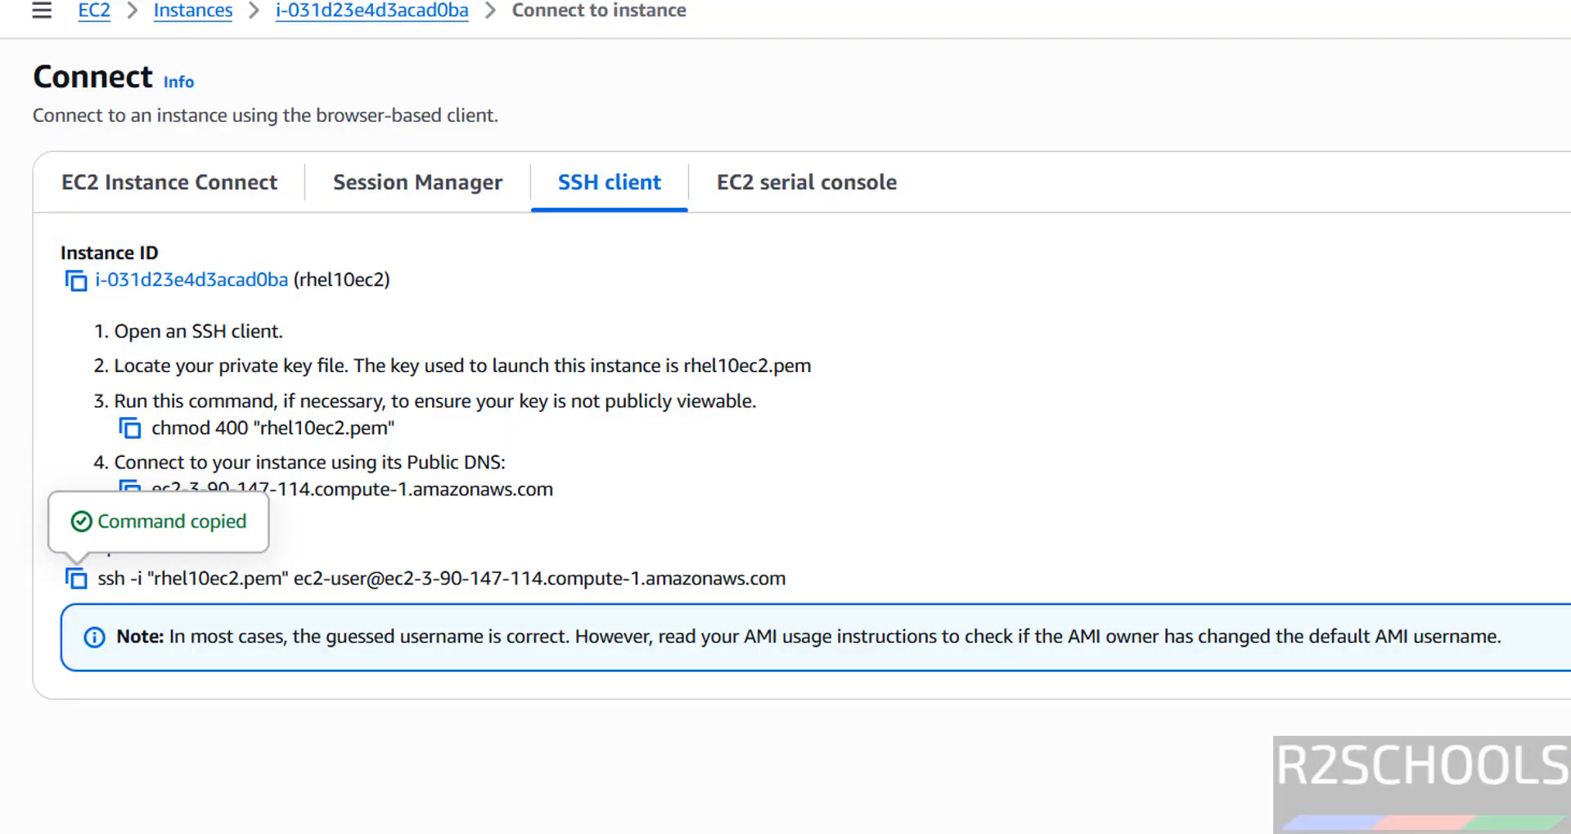
# Step: Return to the rhel10ec2 instance summary in the AWS console and review the instance state, settings, networking and security actions
pyautogui.click(314, 14)
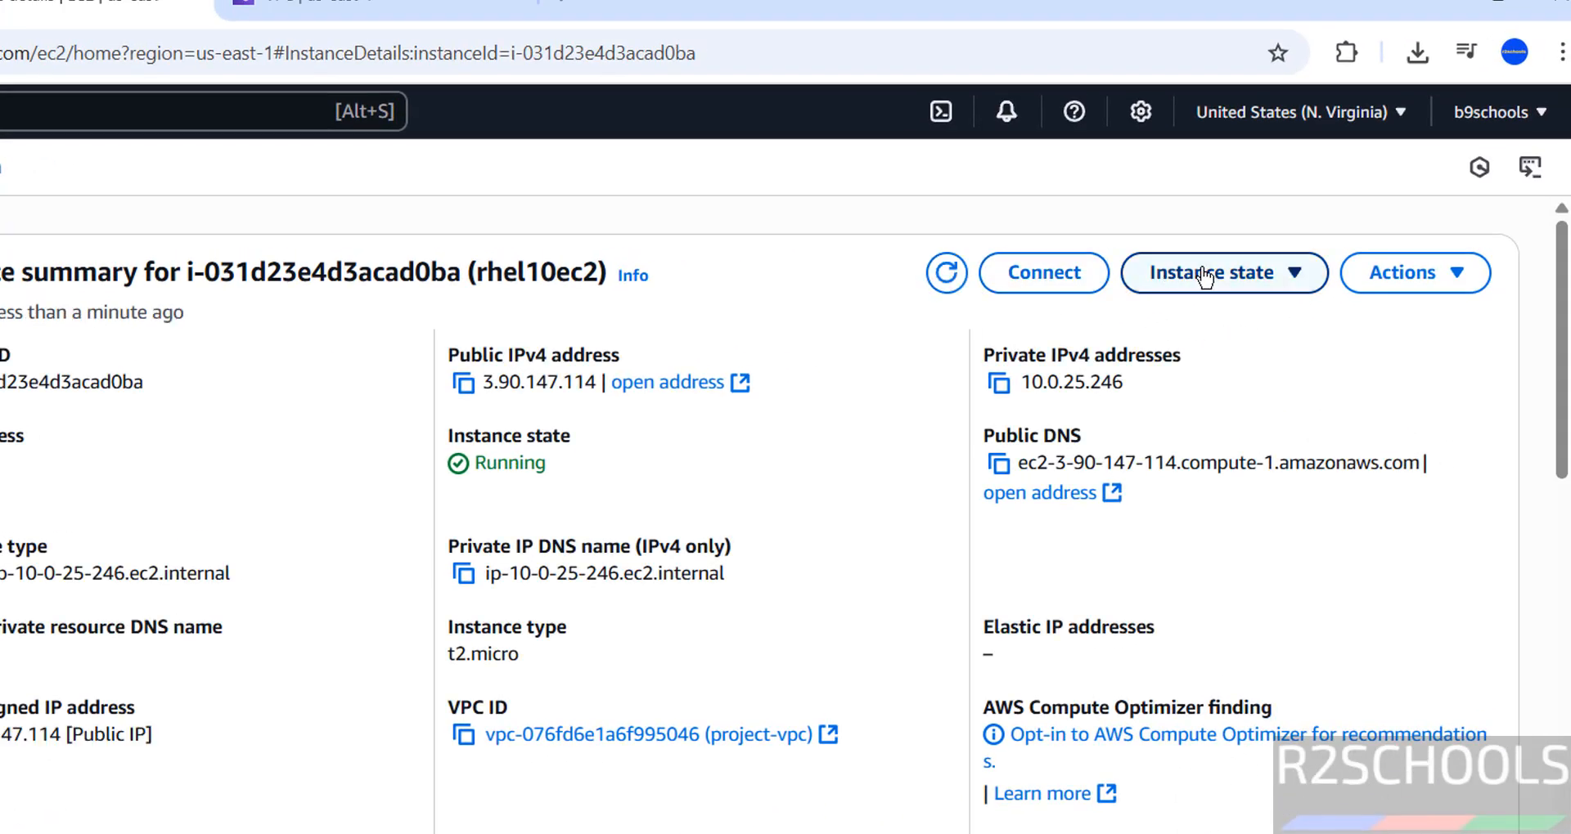
pyautogui.click(1205, 277)
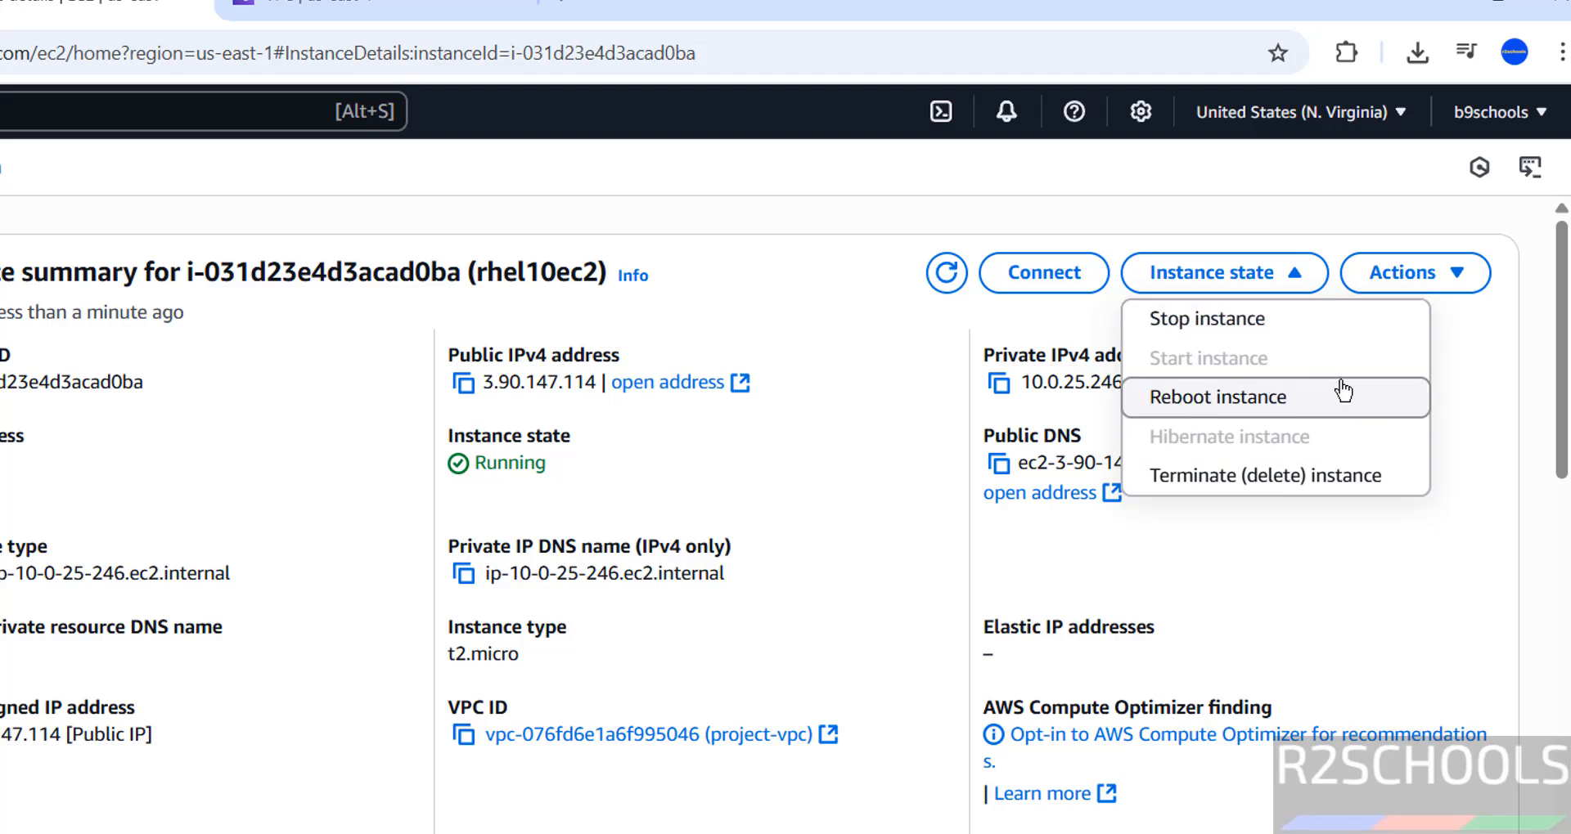
pyautogui.click(1380, 282)
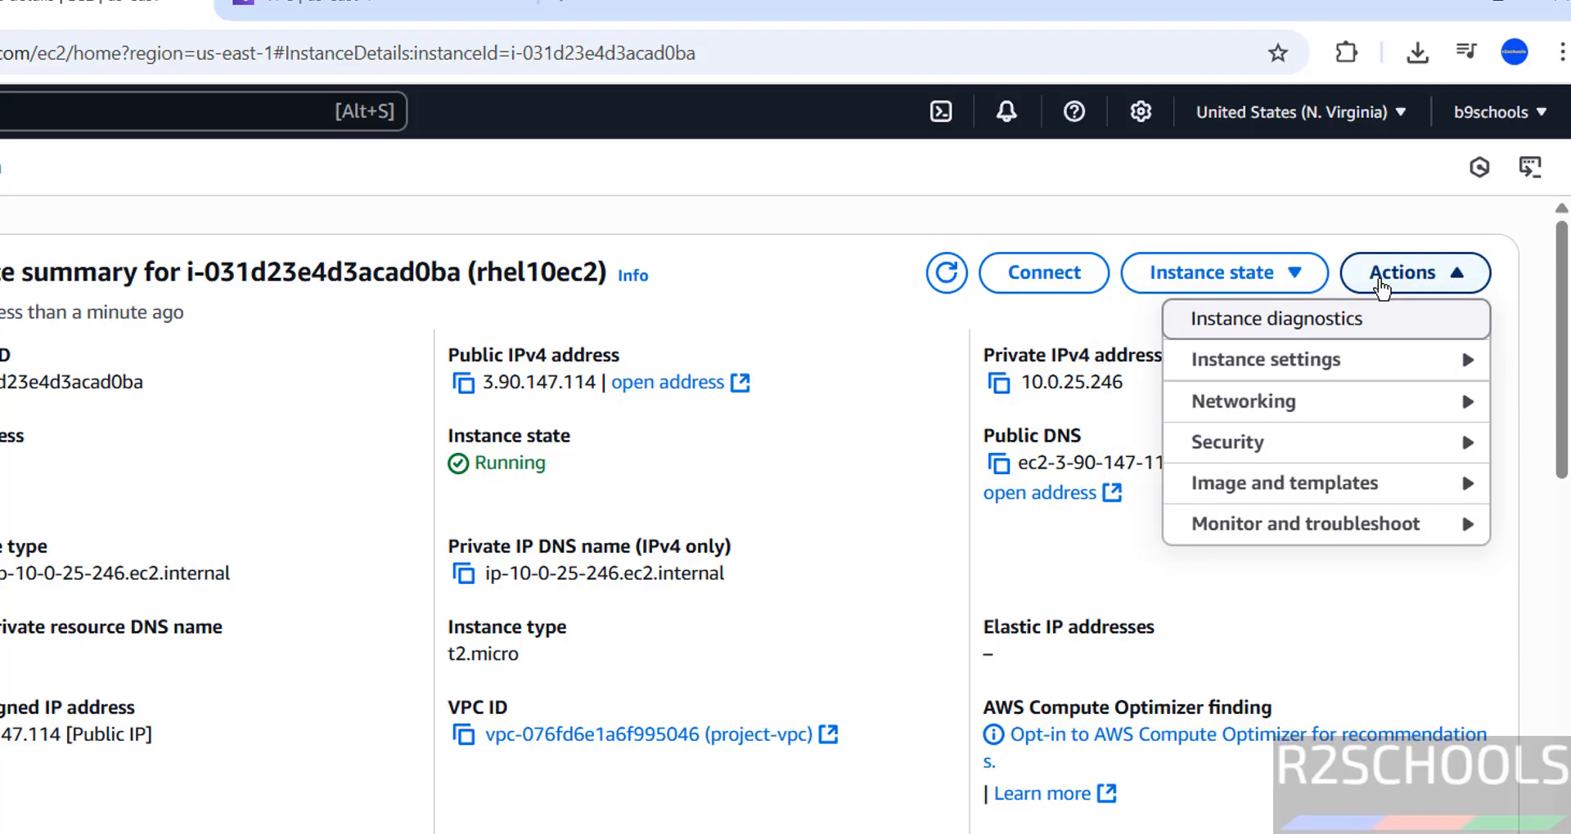
pyautogui.moveTo(1320, 358)
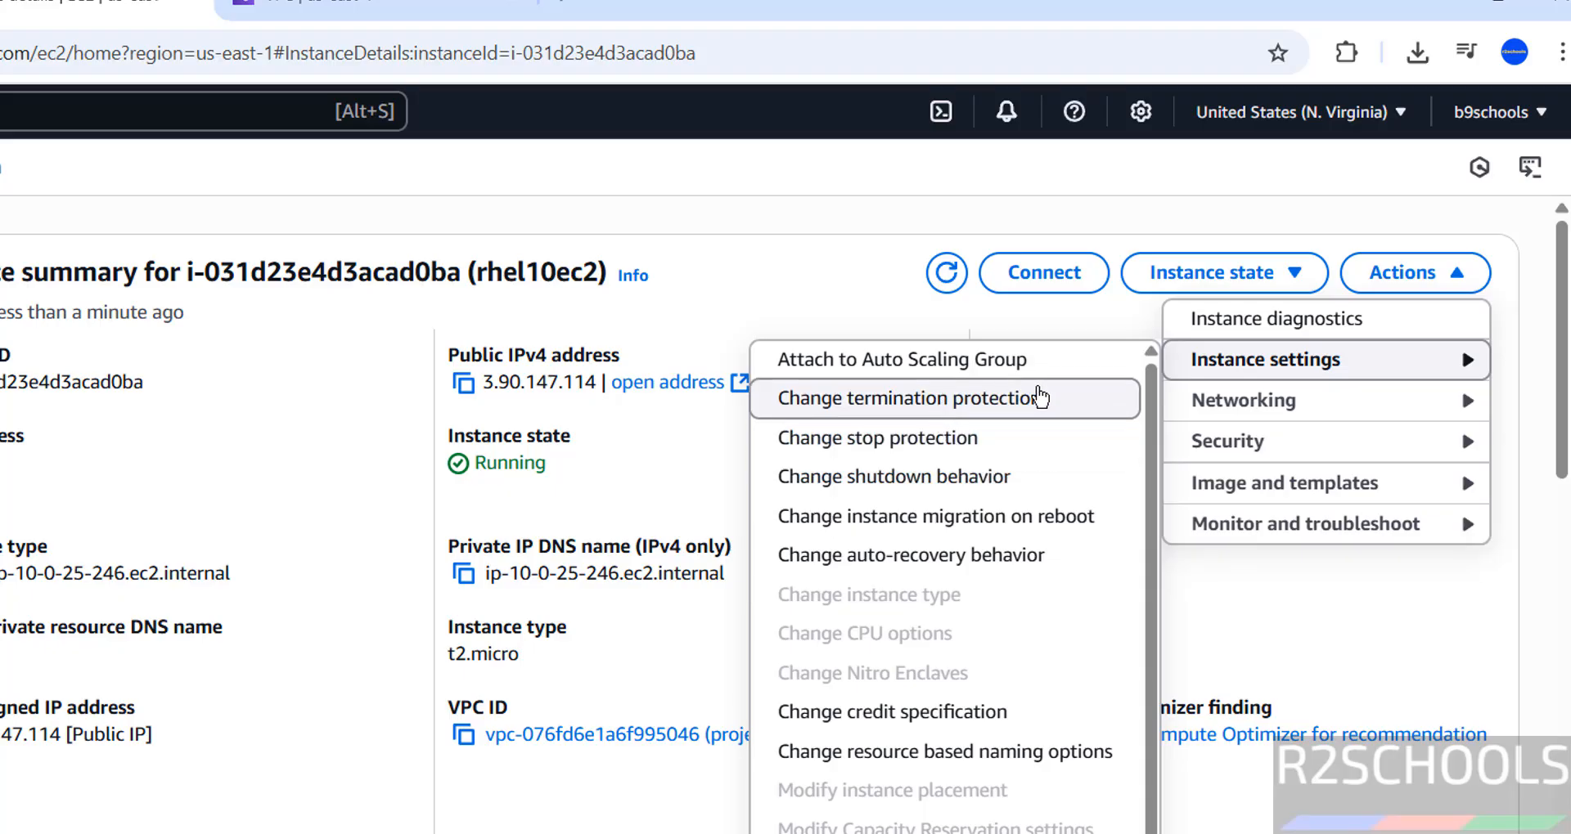
pyautogui.scroll(-1, 1090, 750)
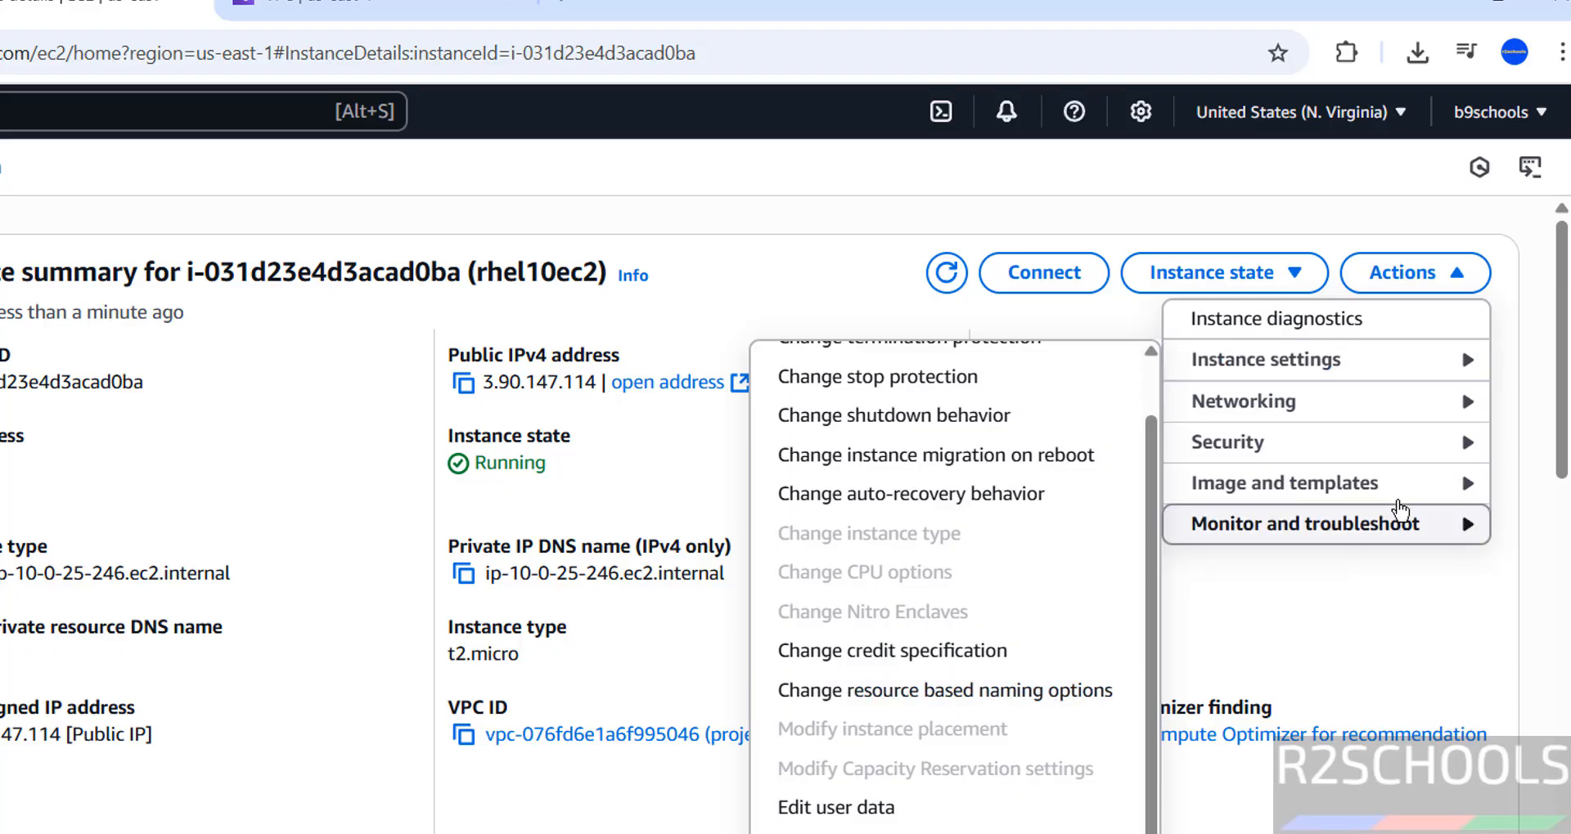
pyautogui.moveTo(1332, 413)
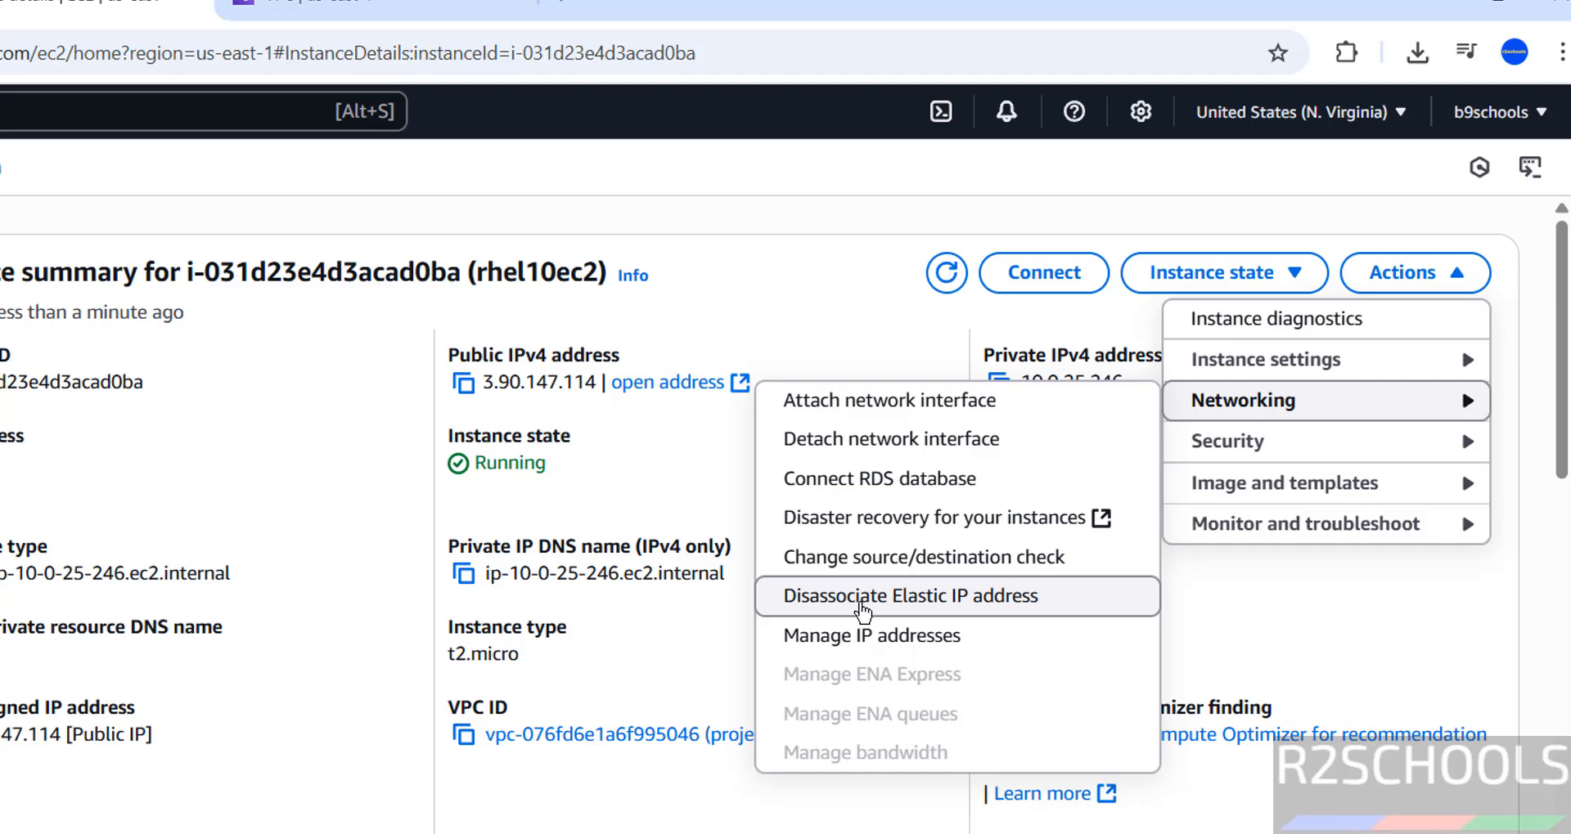
pyautogui.moveTo(1325, 470)
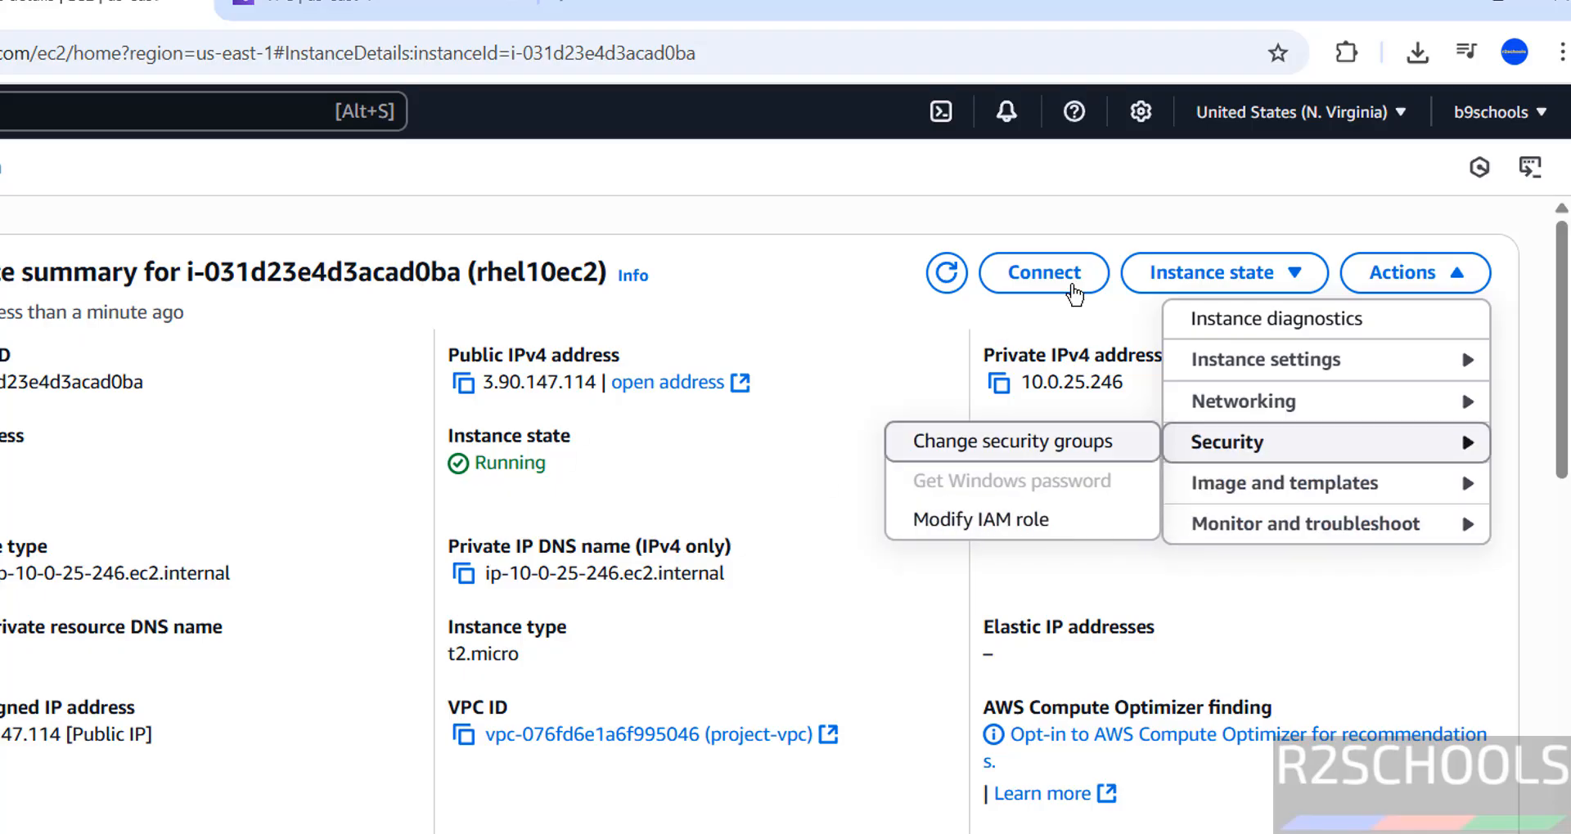
# Step: Request termination of the rhel10ec2 instance, opening its Terminate (delete) instance confirmation
pyautogui.click(1190, 274)
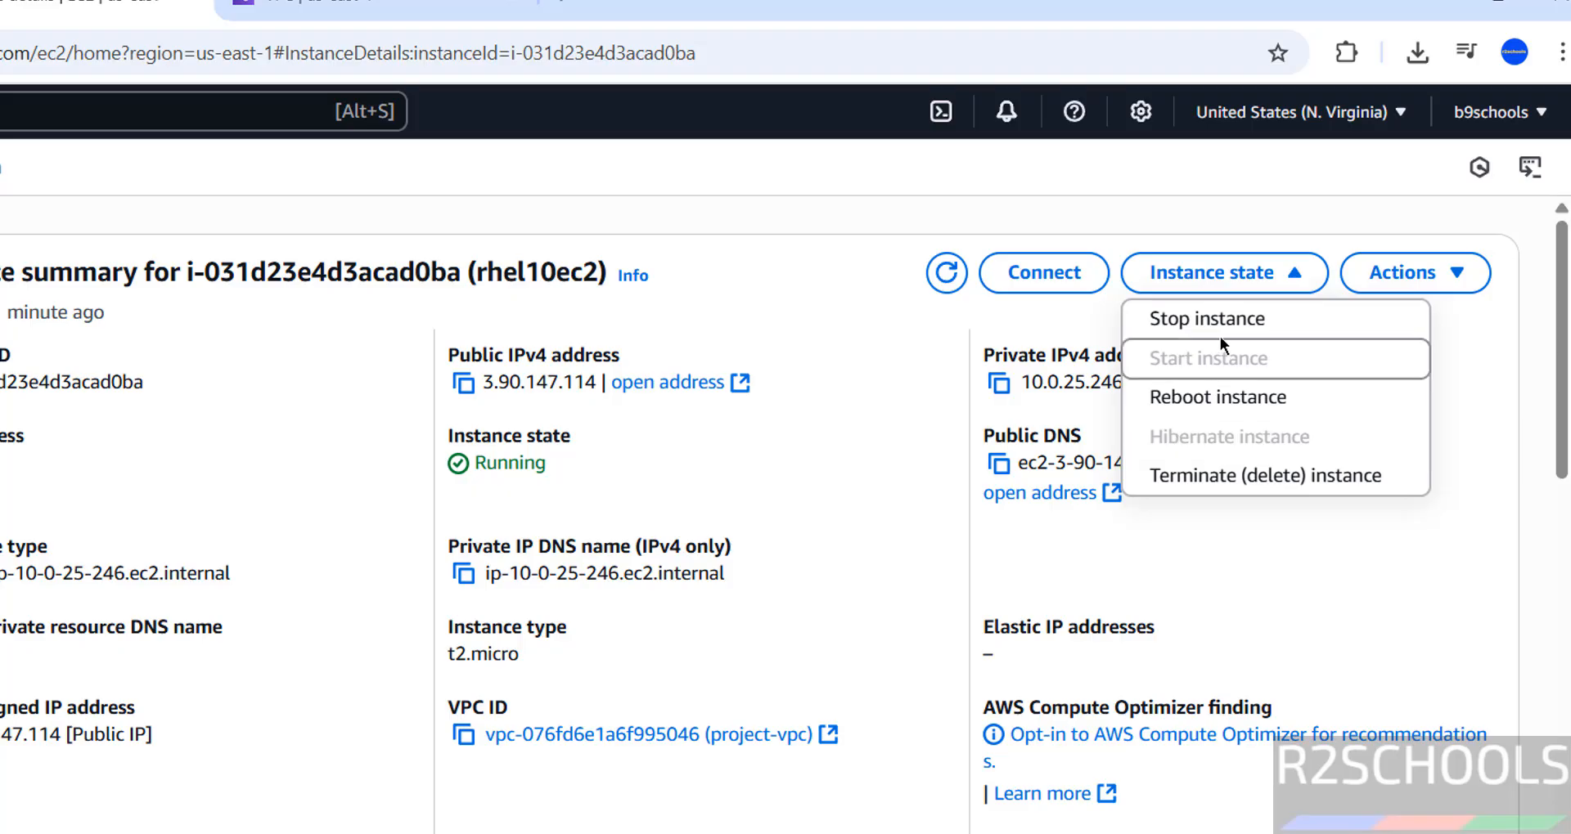
pyautogui.click(1195, 477)
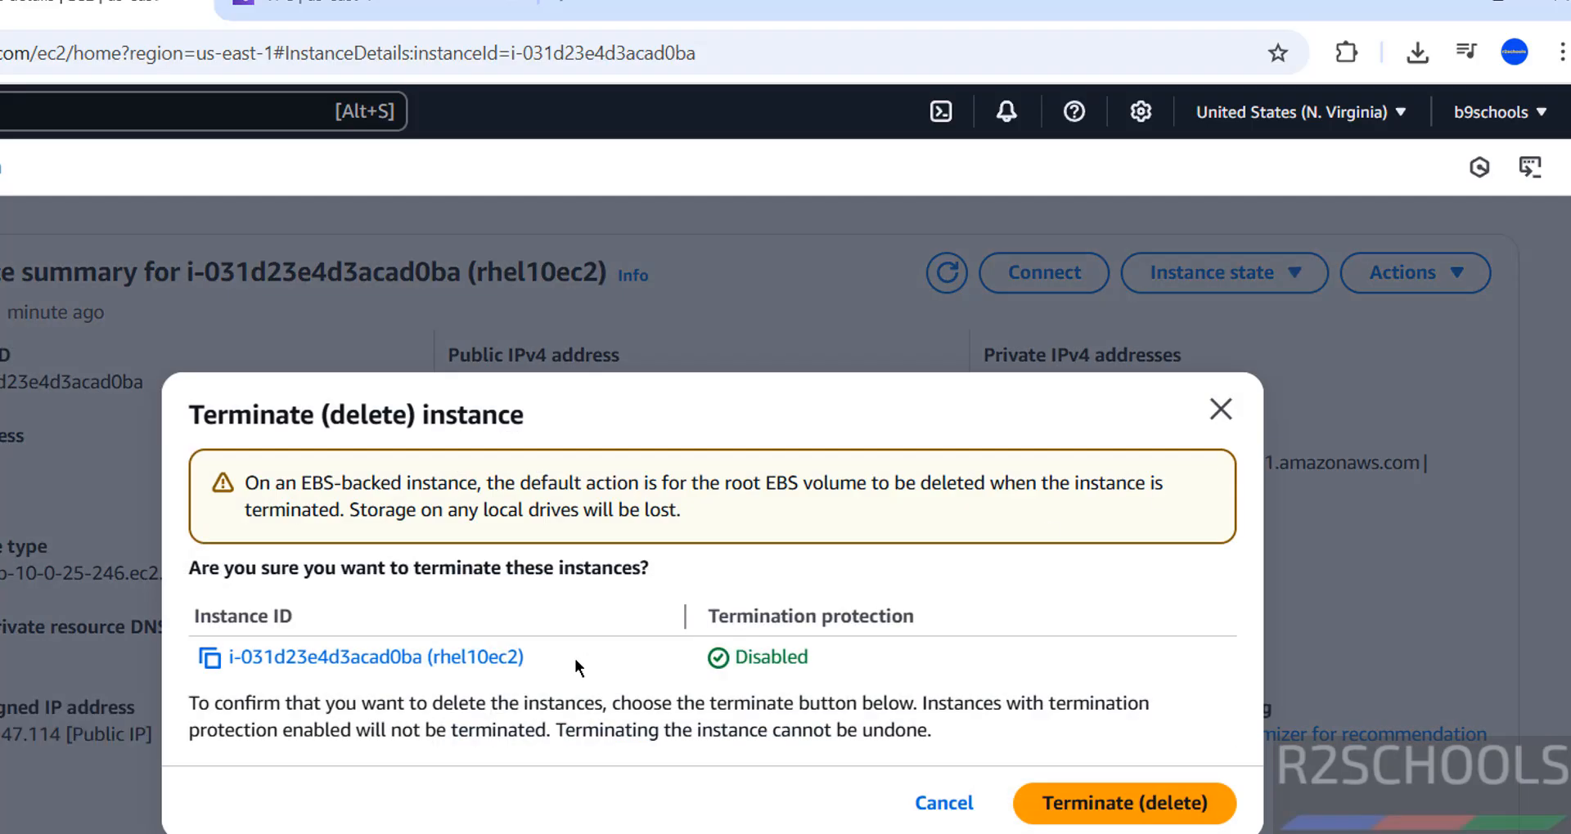